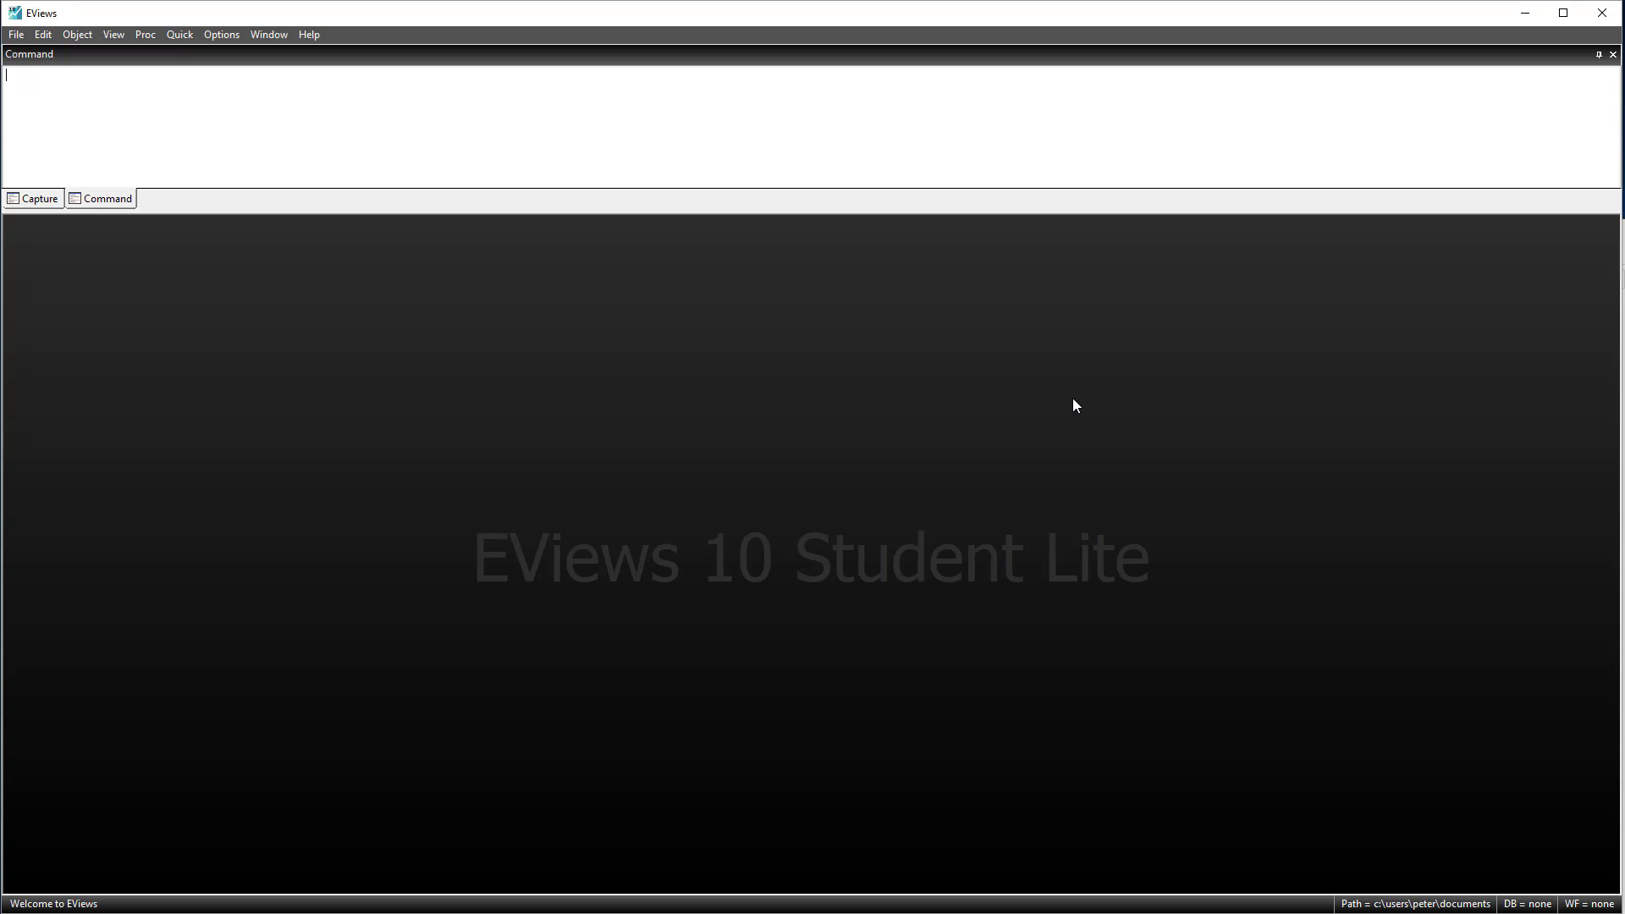
# - View the program's version and registration information, and close it again
pyautogui.click(315, 34)
pyautogui.click(377, 311)
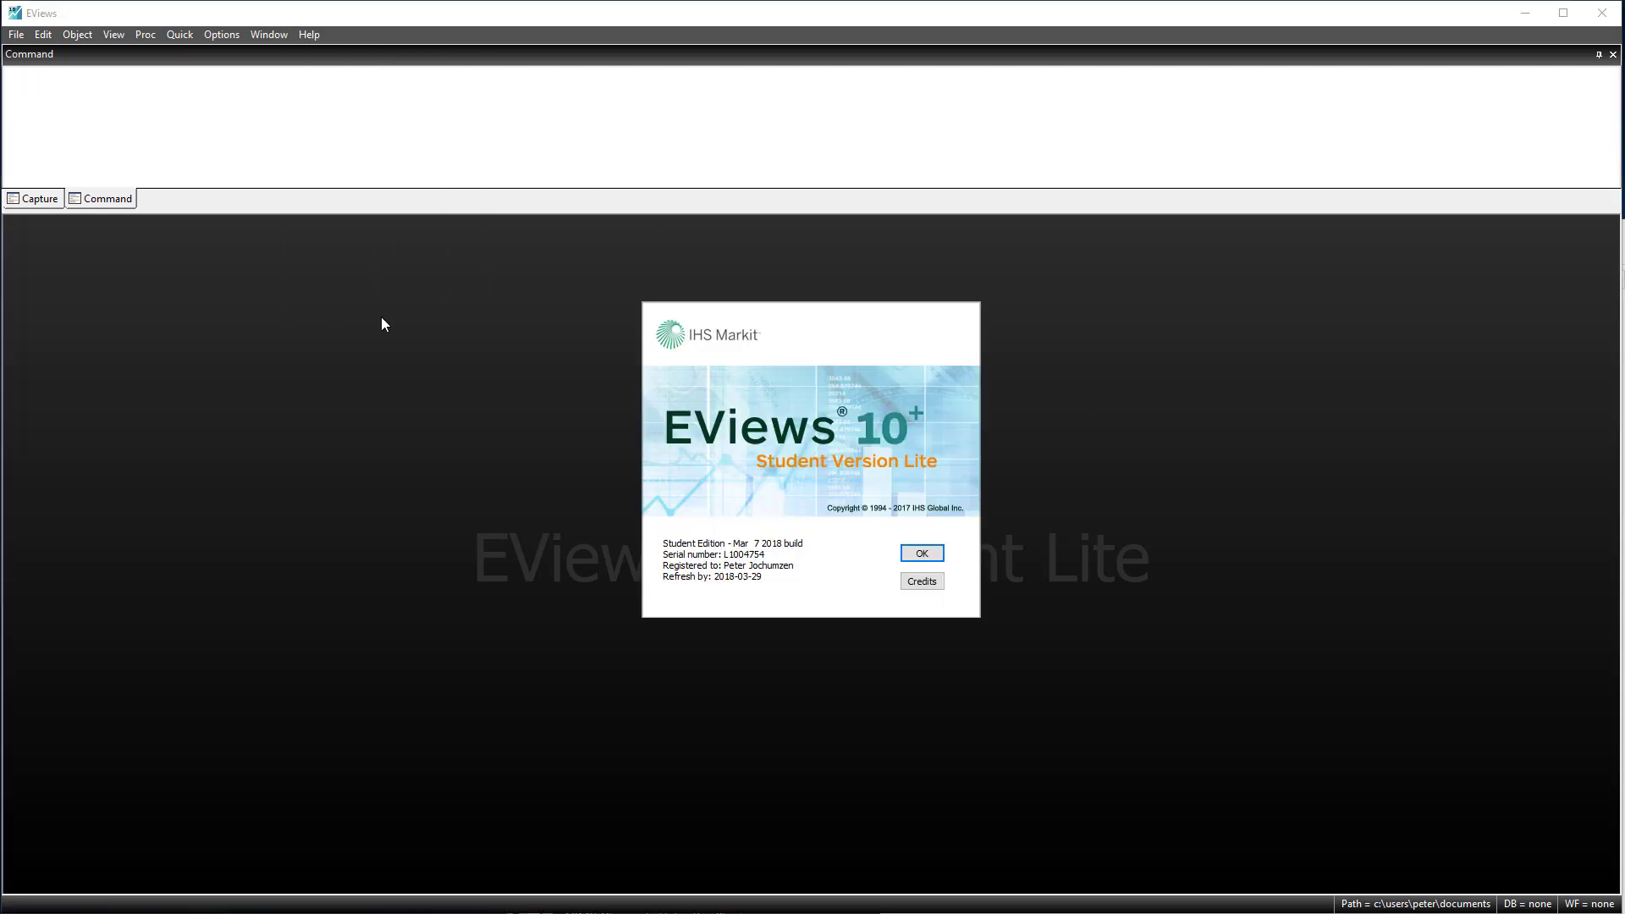
pyautogui.click(928, 555)
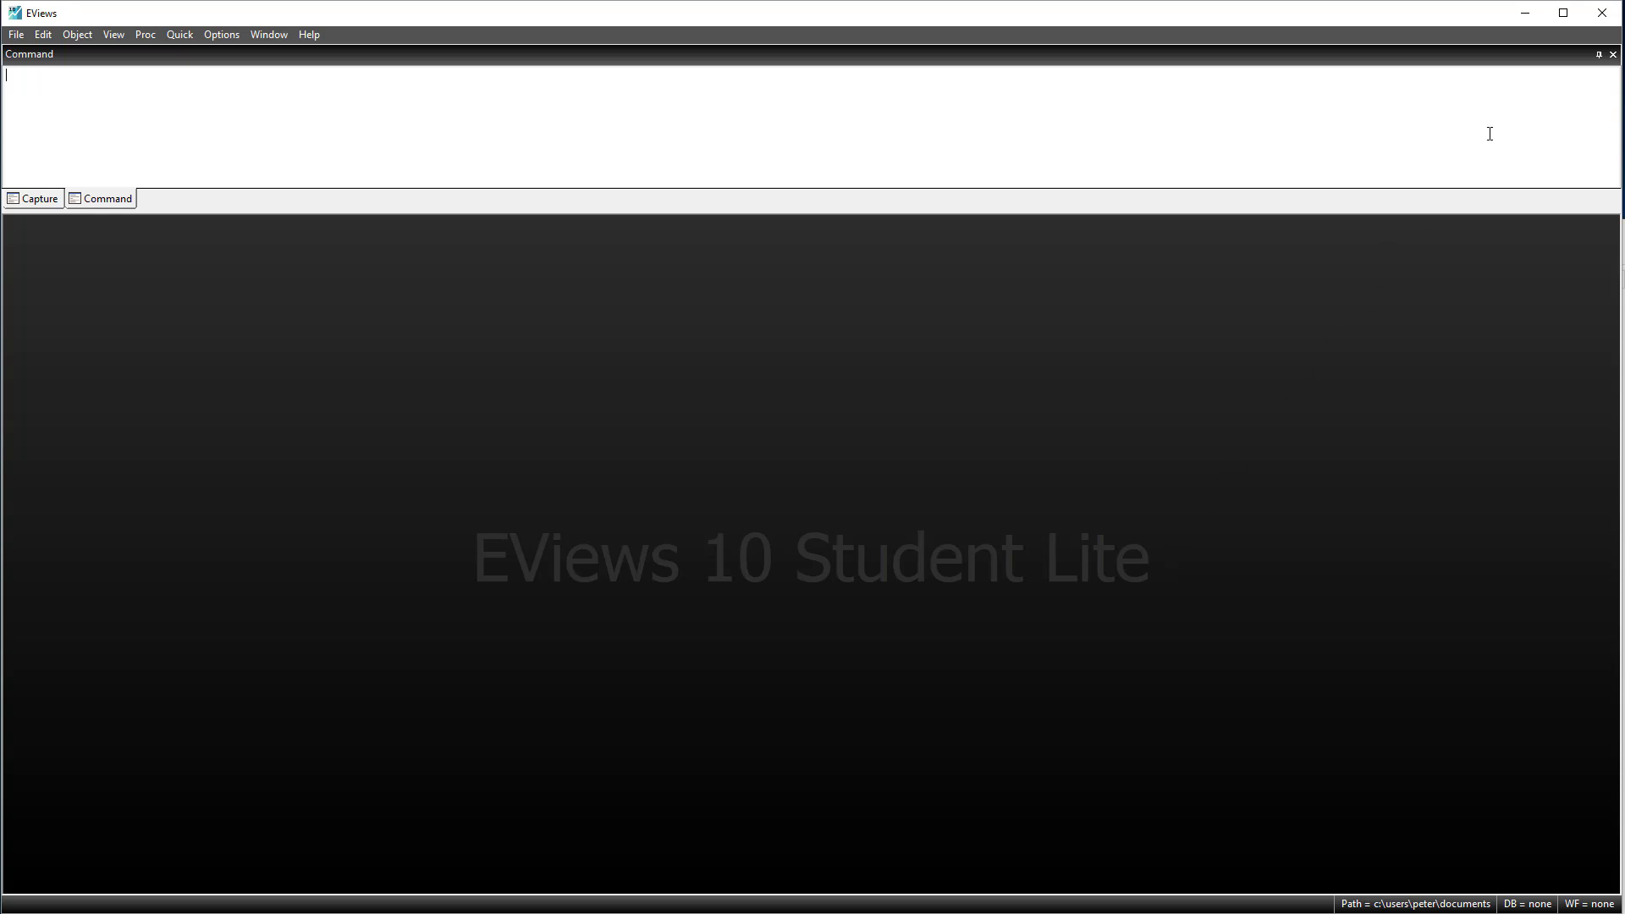
# - Auto-hide the command window to free up the workspace
pyautogui.click(1599, 56)
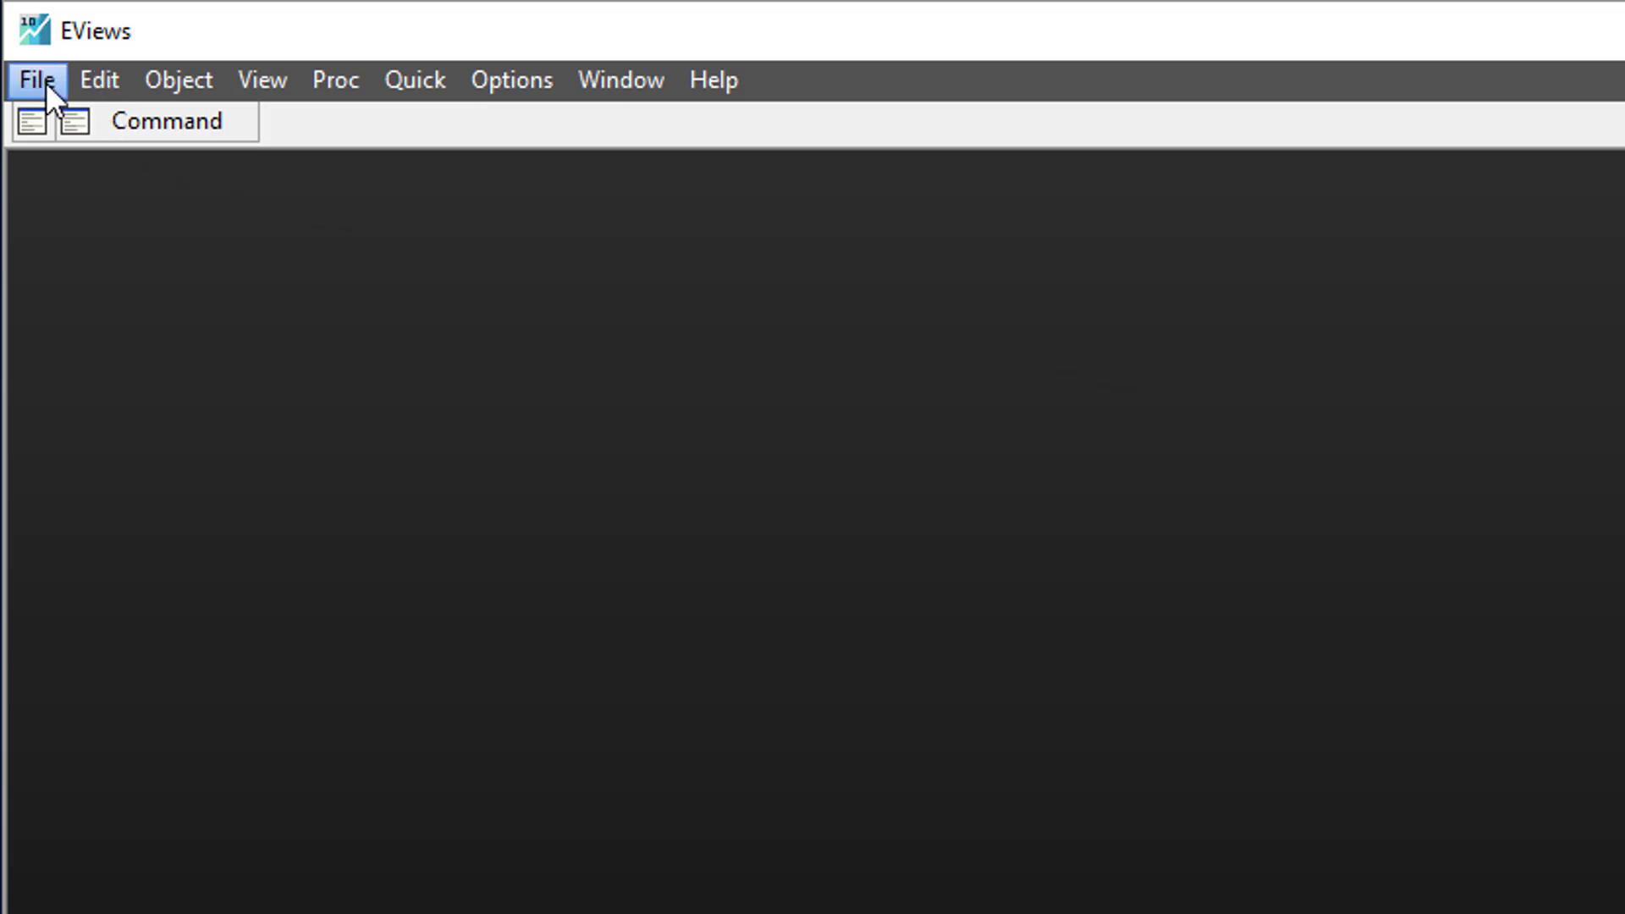
# - Start a new workfile with the Unstructured / Undated structure type
pyautogui.click(38, 81)
pyautogui.moveTo(196, 123)
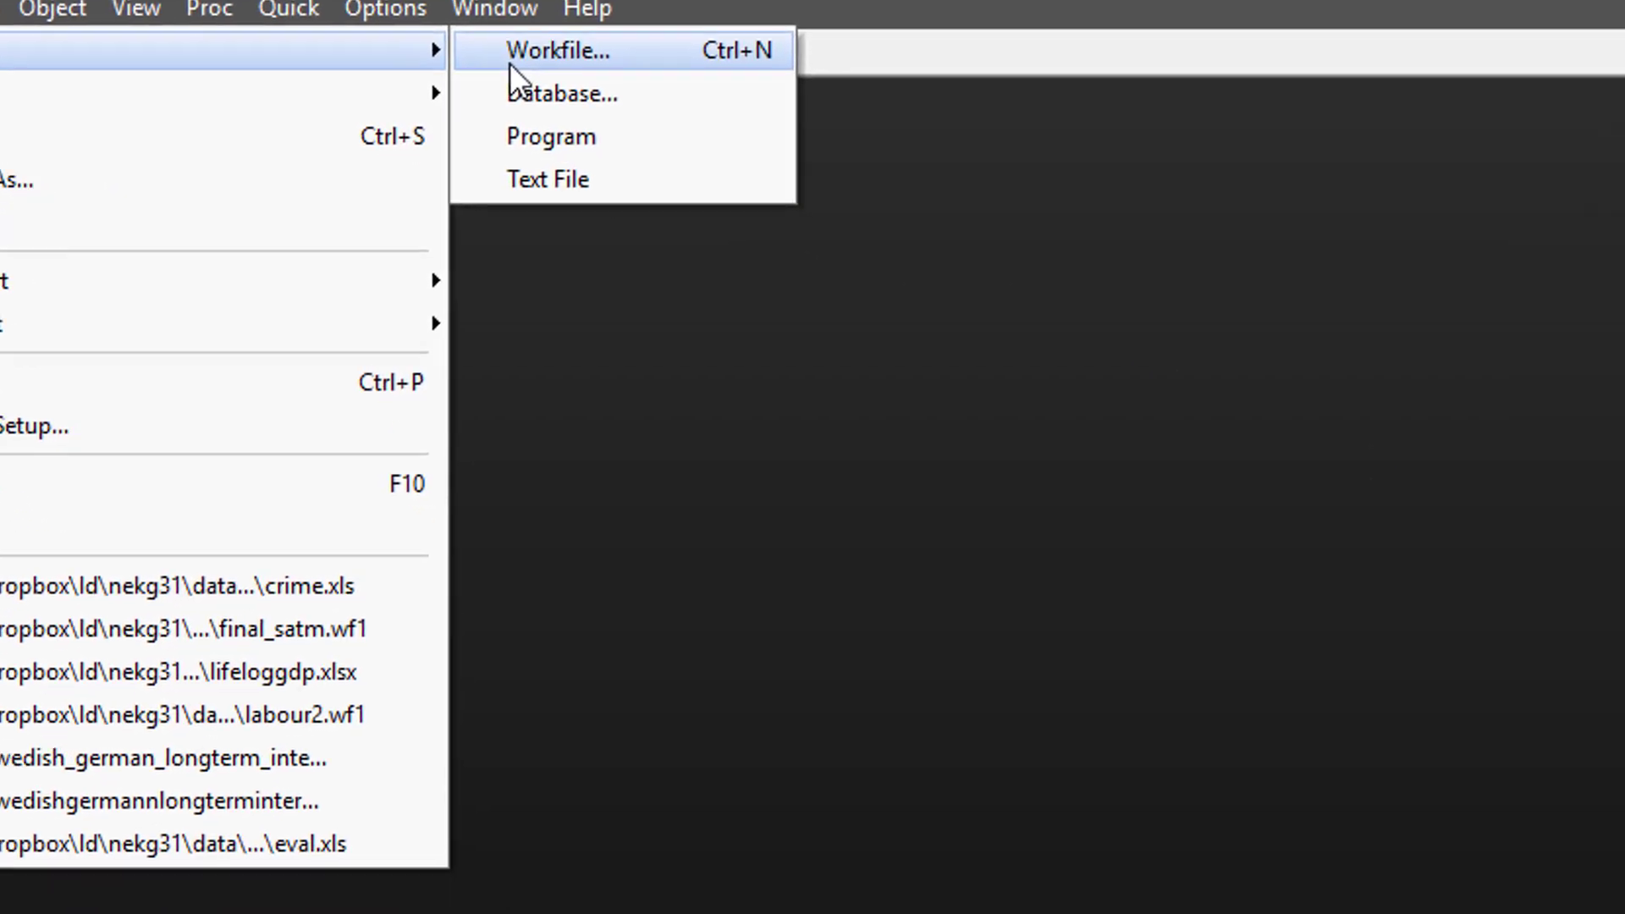
pyautogui.click(644, 125)
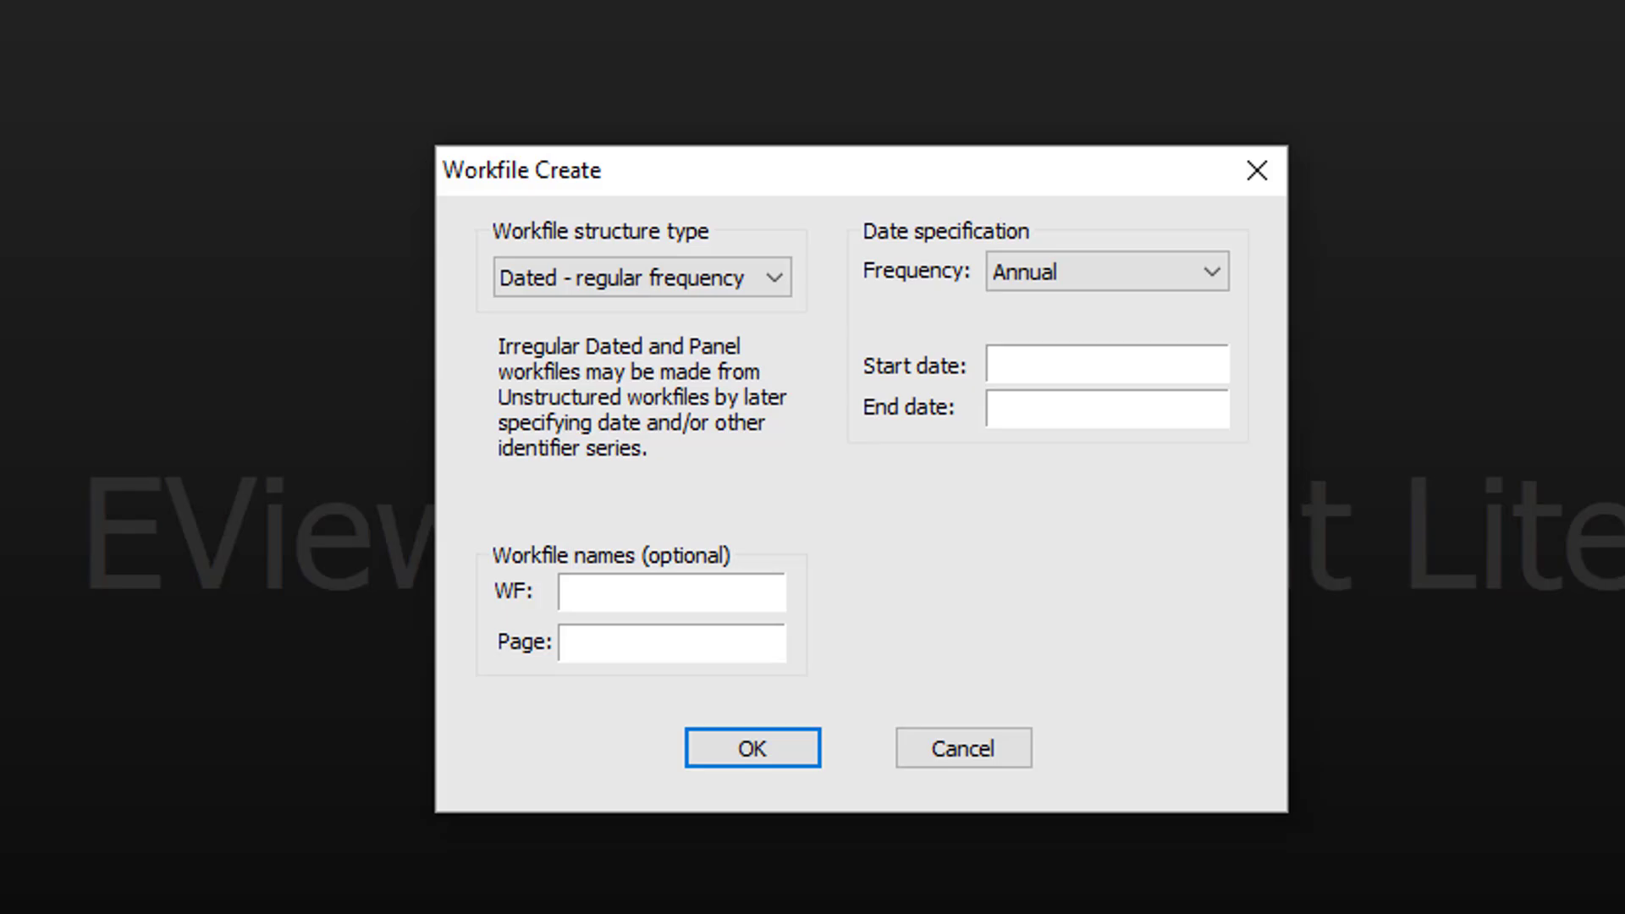
pyautogui.click(780, 280)
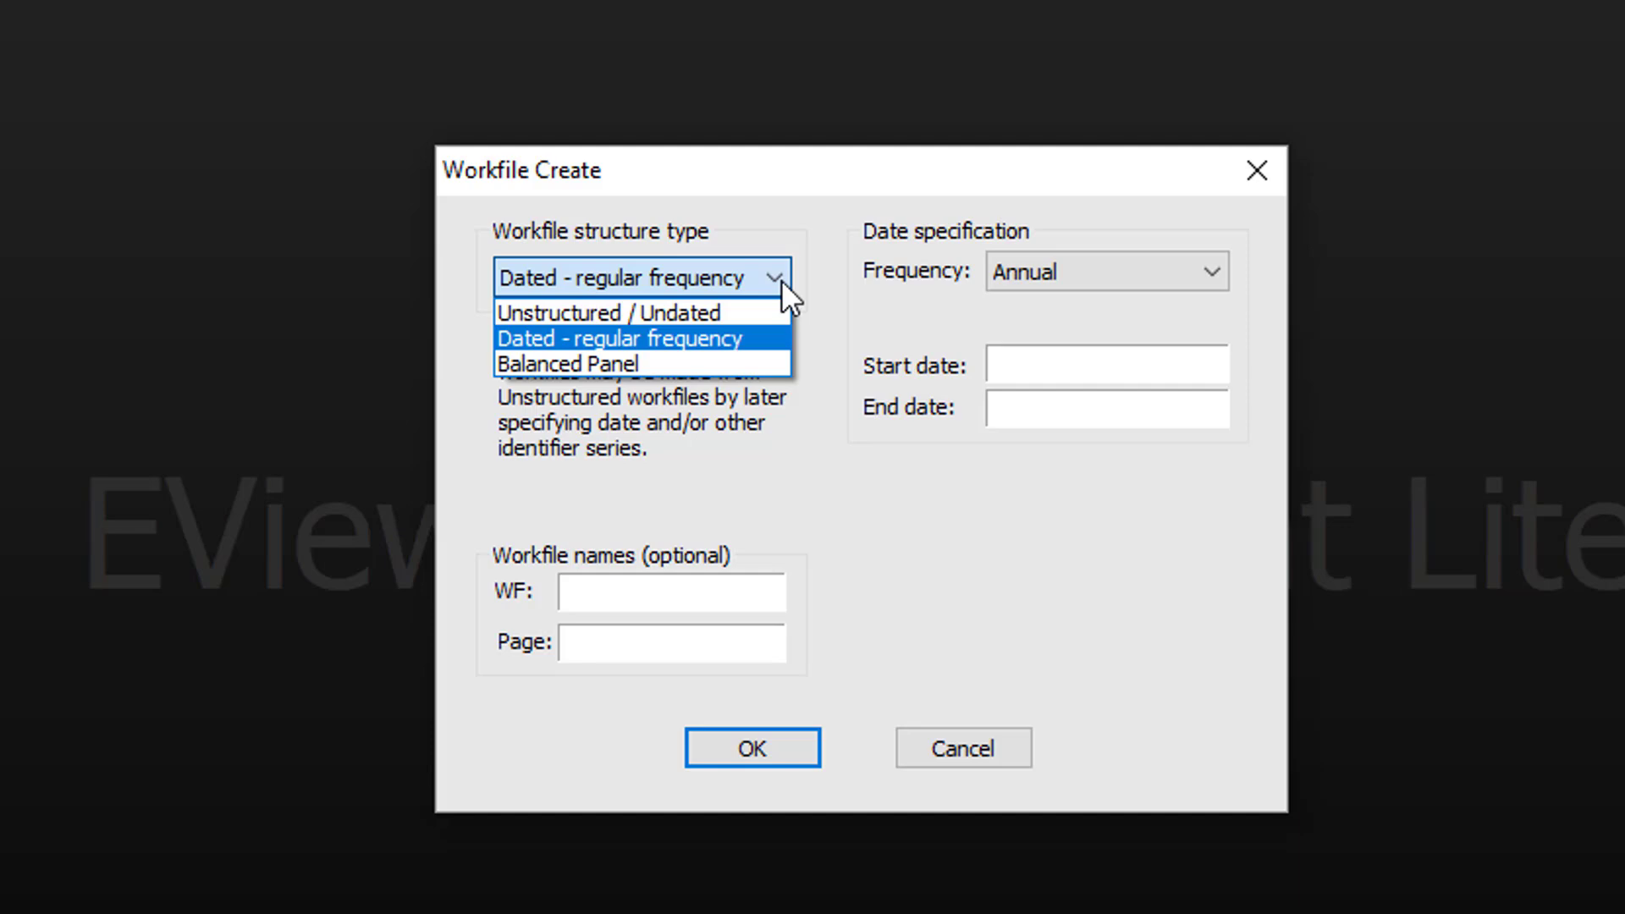
pyautogui.click(748, 313)
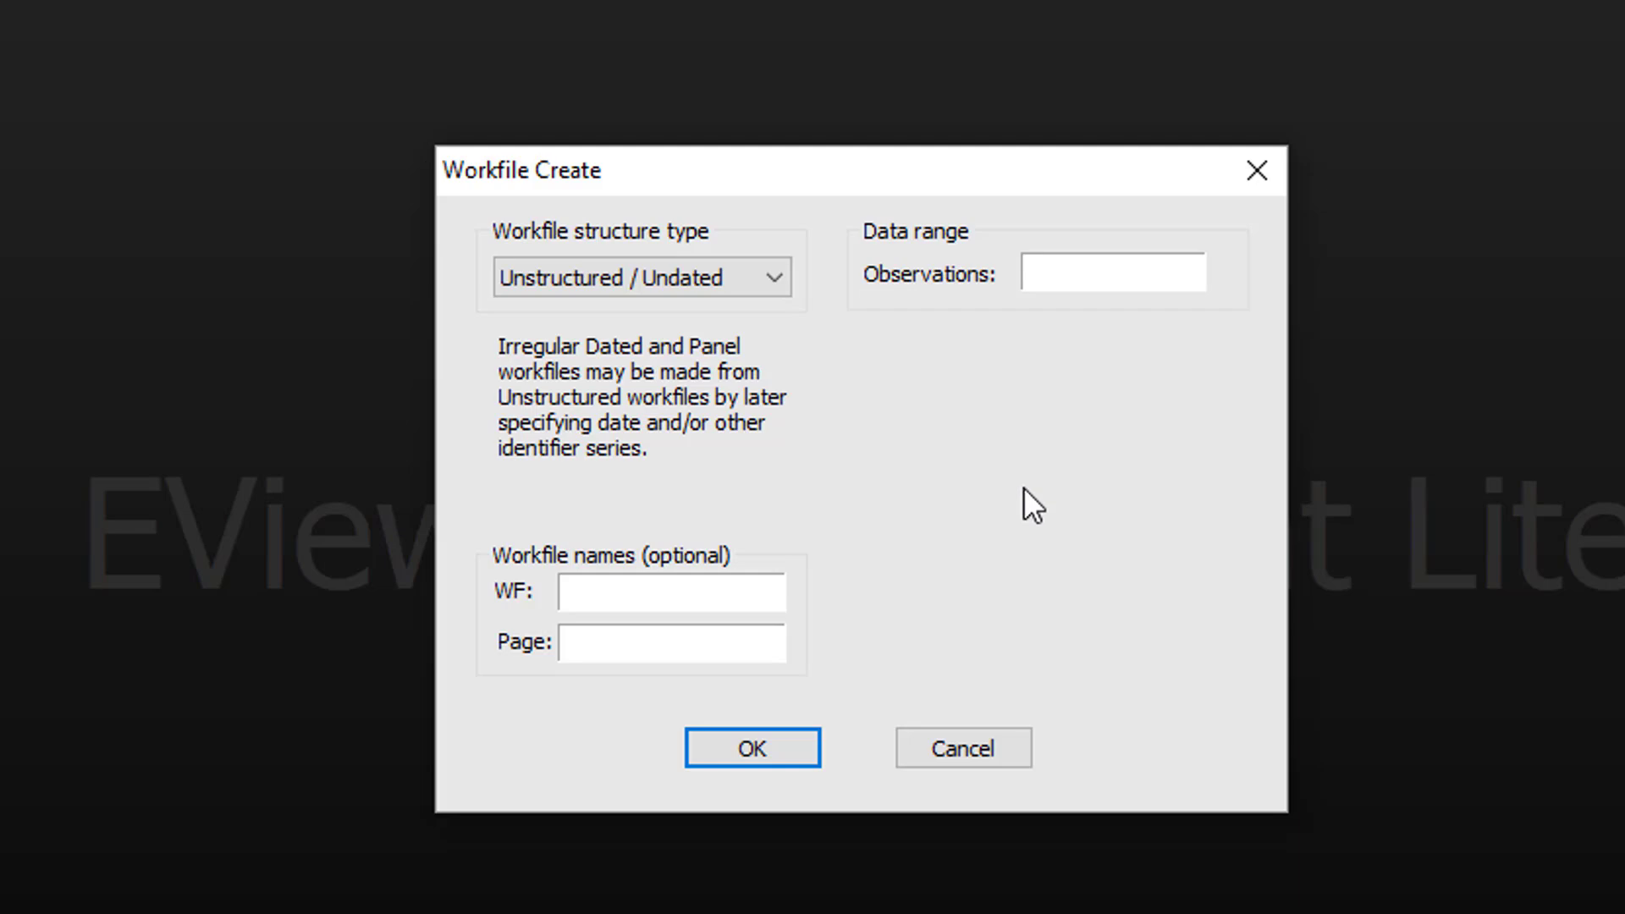
# - Name the workfile workfile1 and its page page1, set 6 observations, and create the workfile
pyautogui.click(729, 592)
pyautogui.write('workfile1')
pyautogui.click(735, 651)
pyautogui.write('page1')
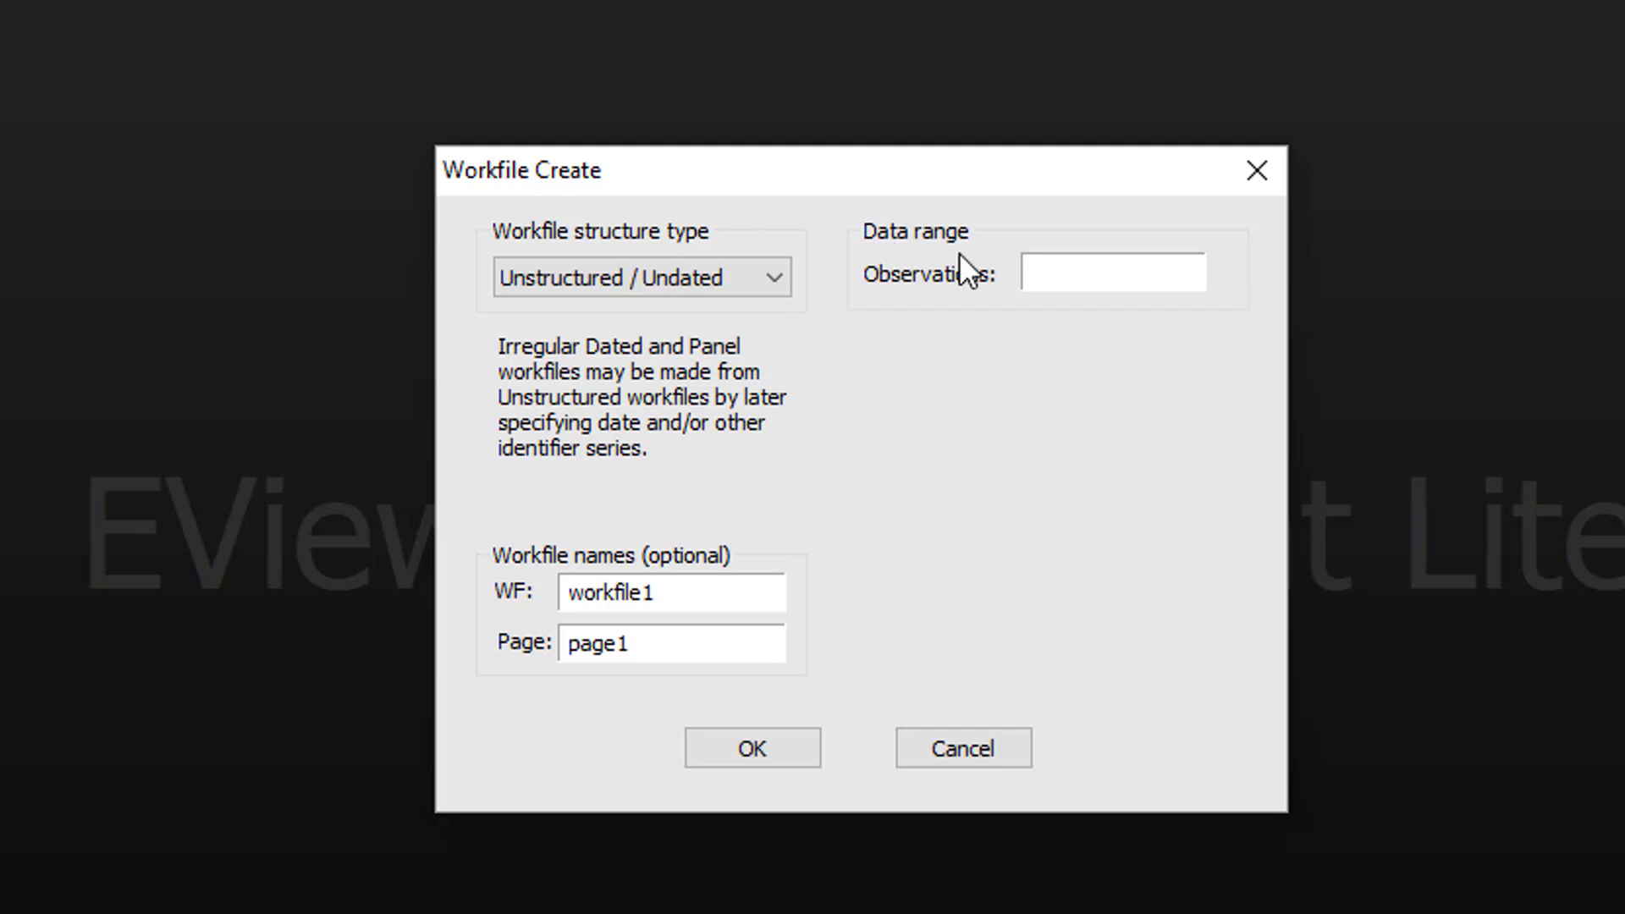
pyautogui.click(1058, 269)
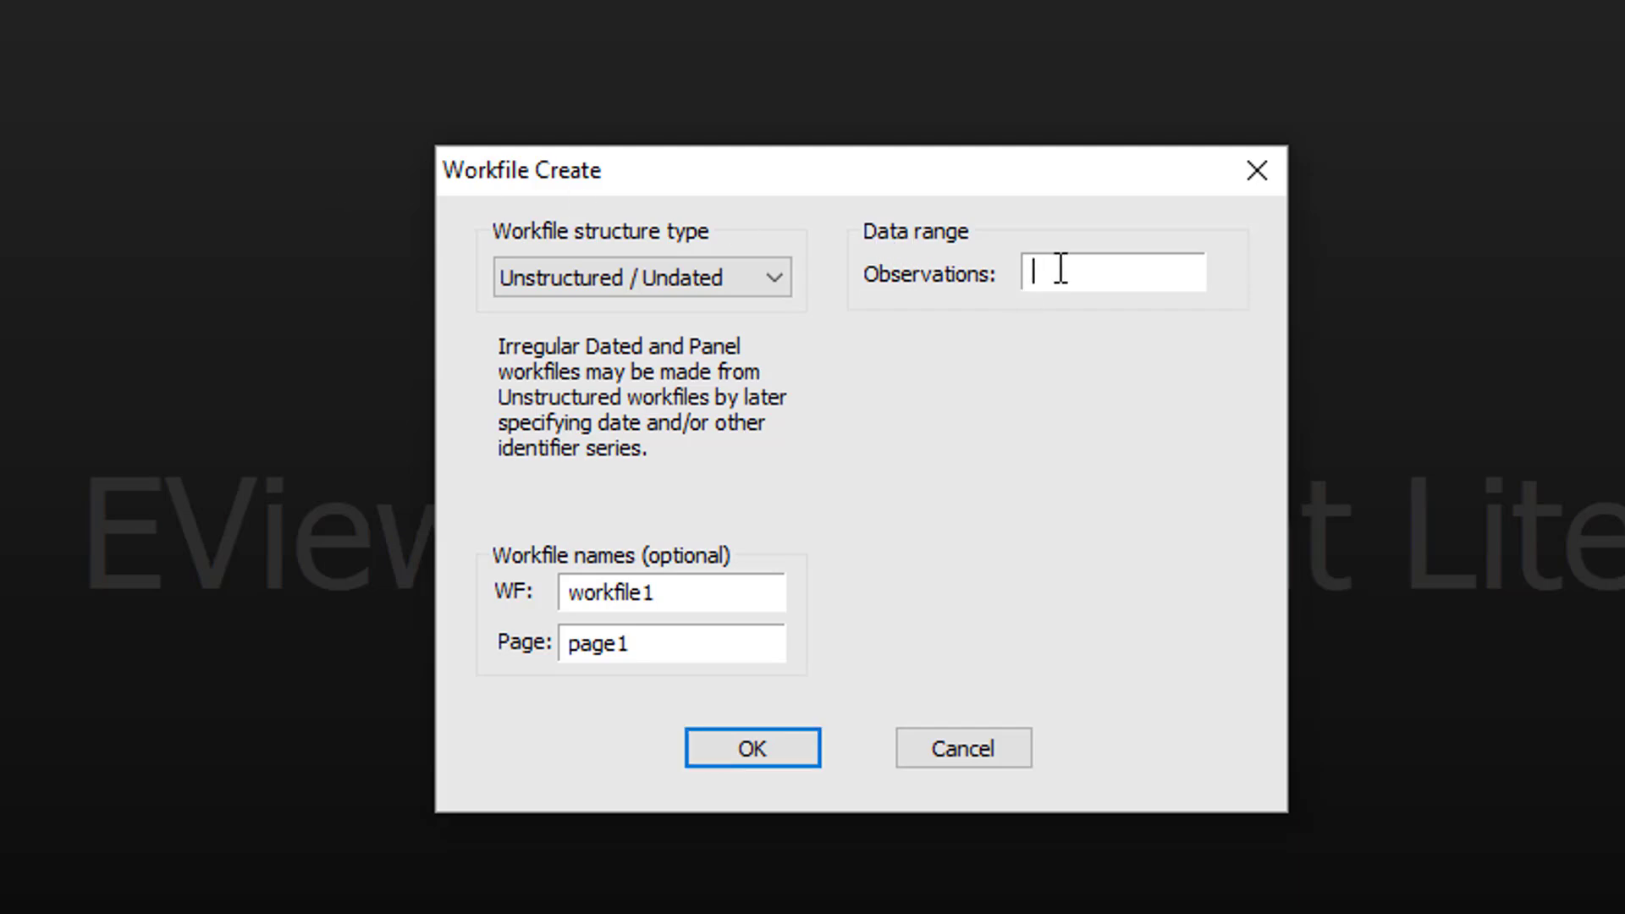
pyautogui.write('6')
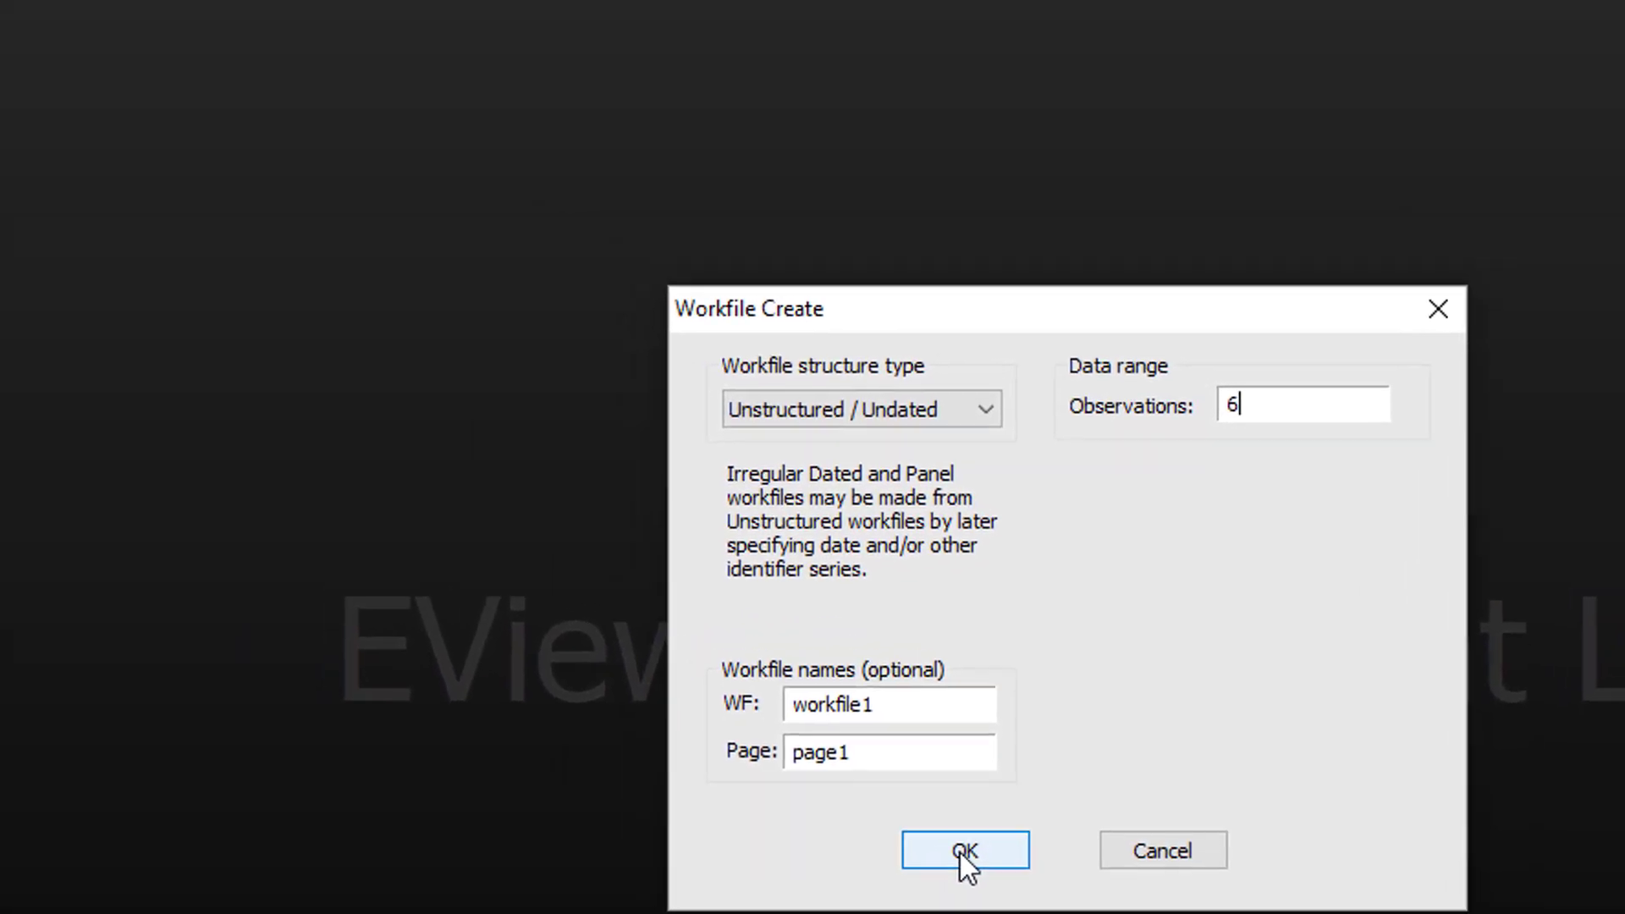
pyautogui.click(798, 771)
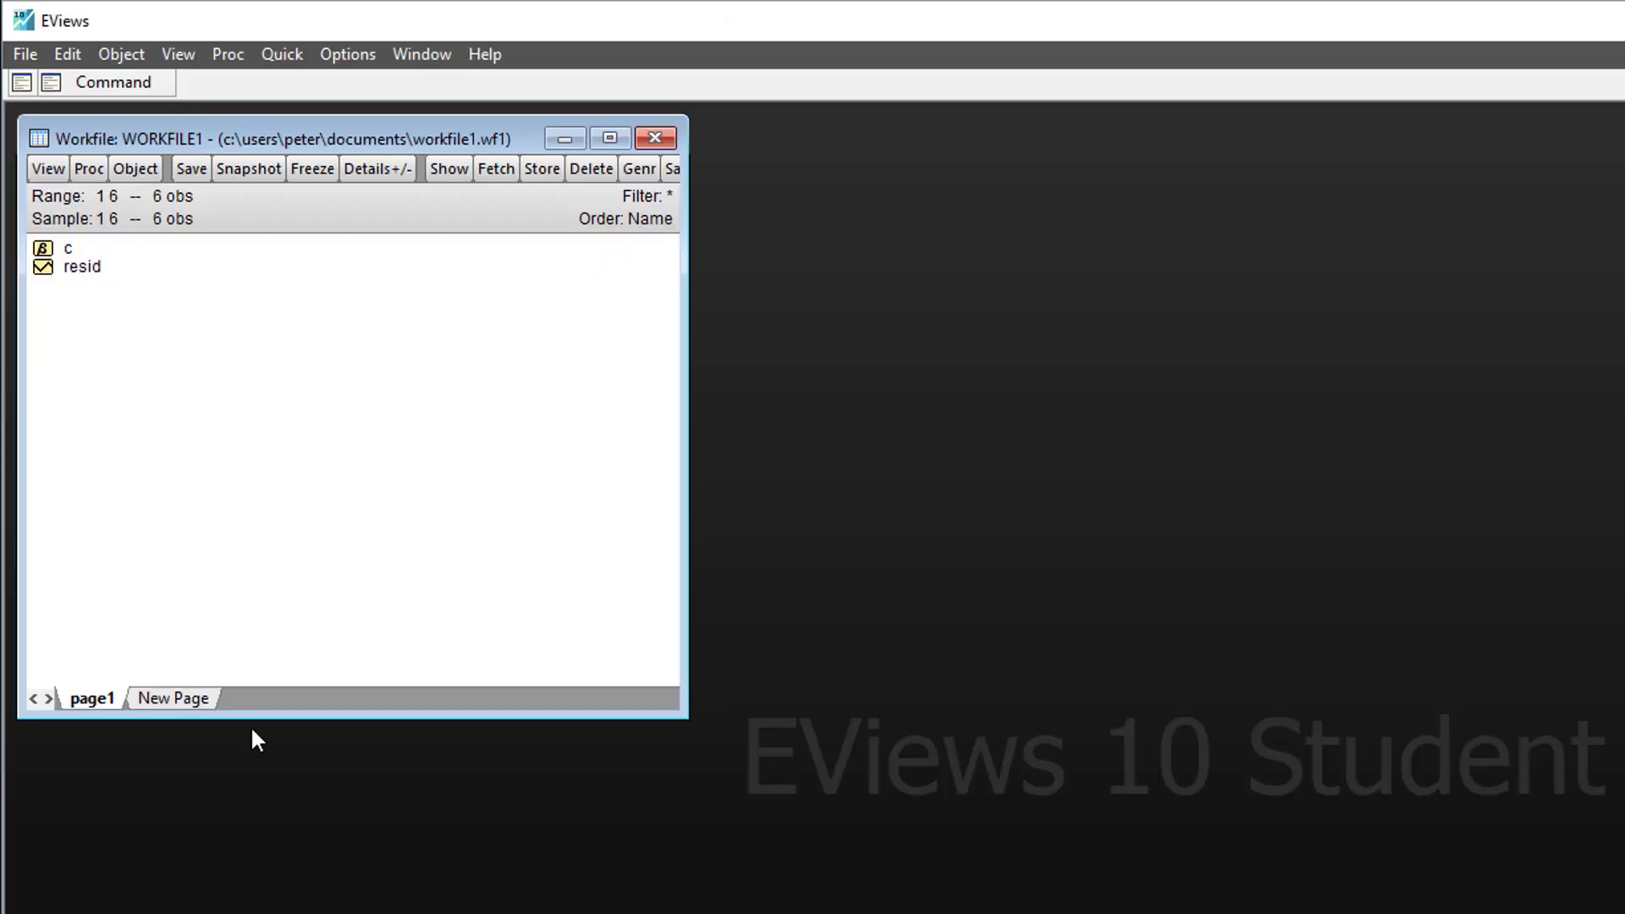
# - Add a page named page2 specified by frequency/range, with Annual frequency, start date 1998 and end date 2007
pyautogui.click(181, 696)
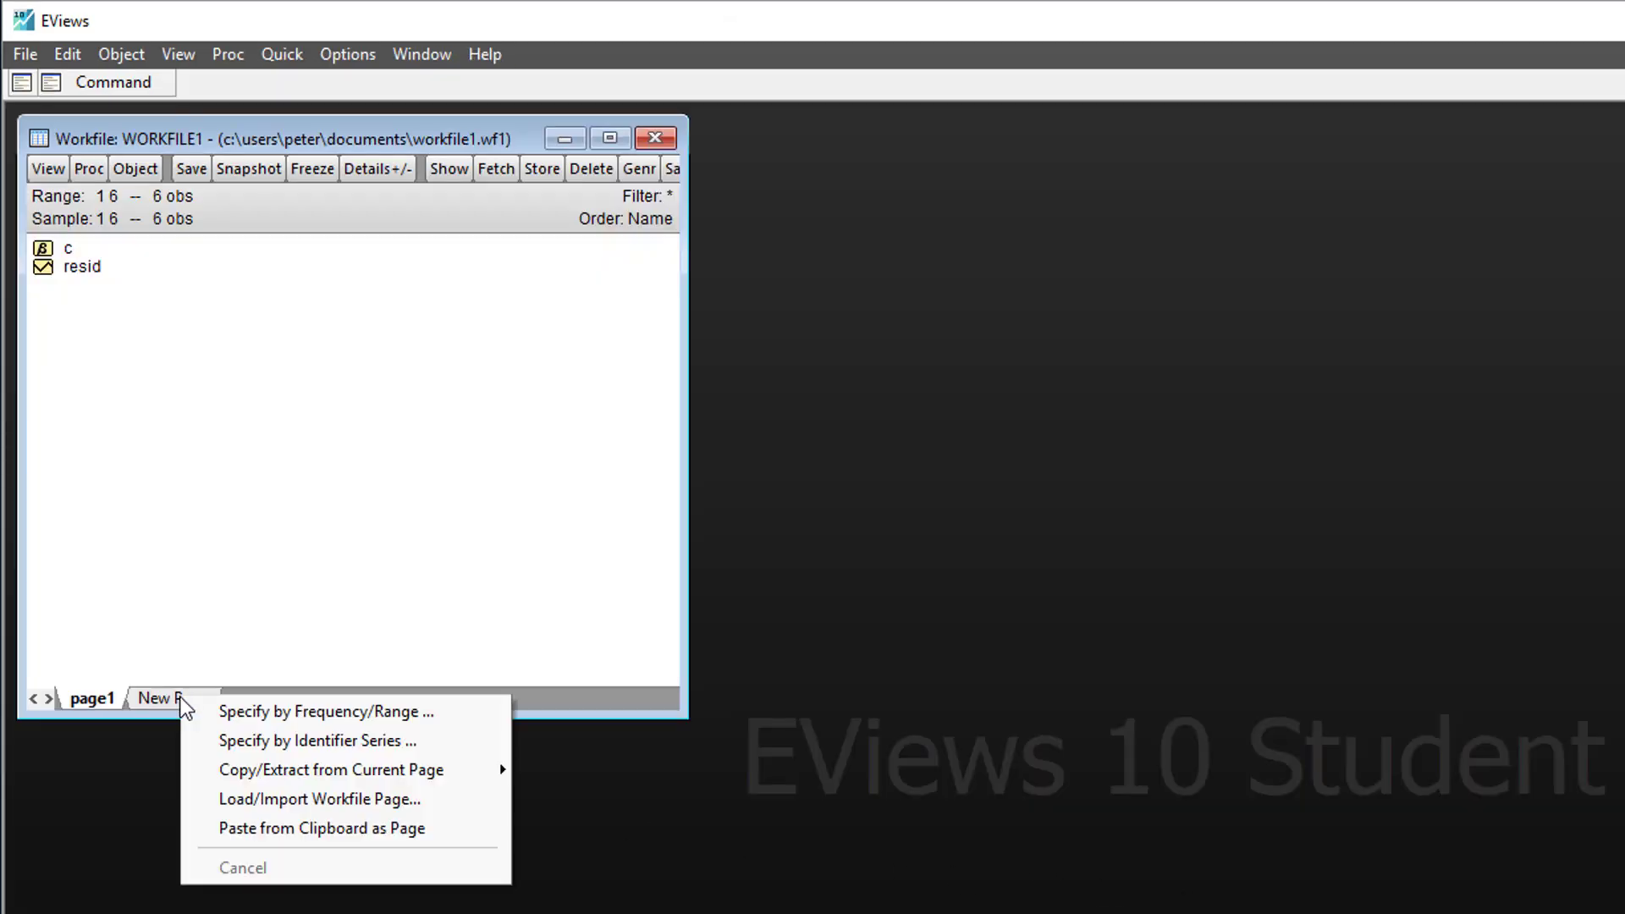
pyautogui.click(251, 719)
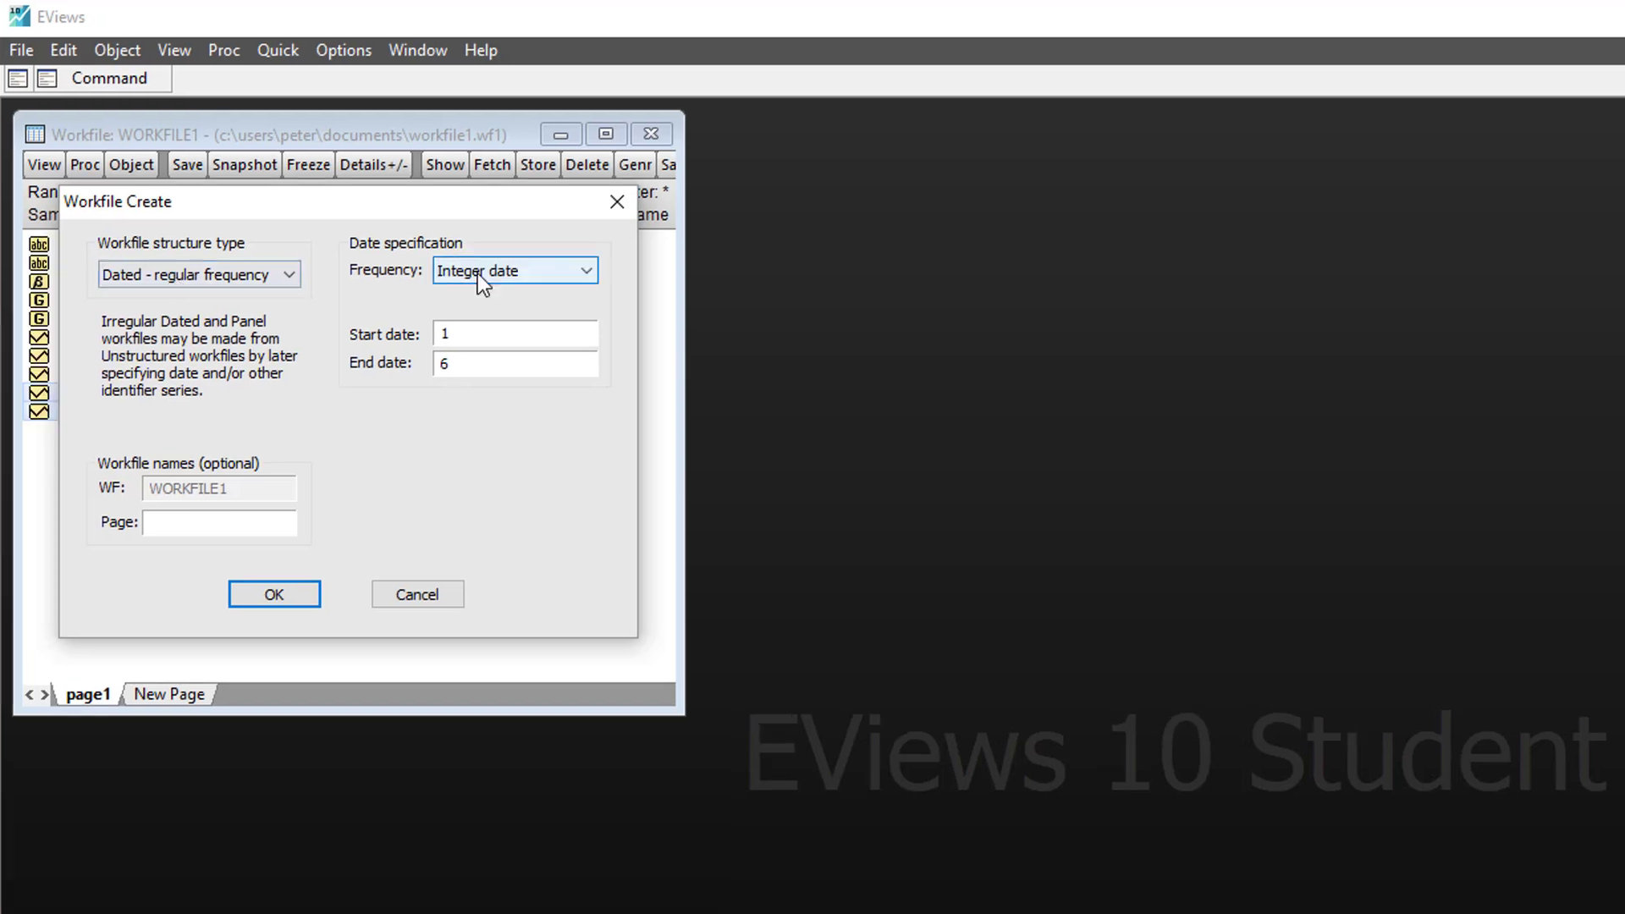
pyautogui.click(482, 276)
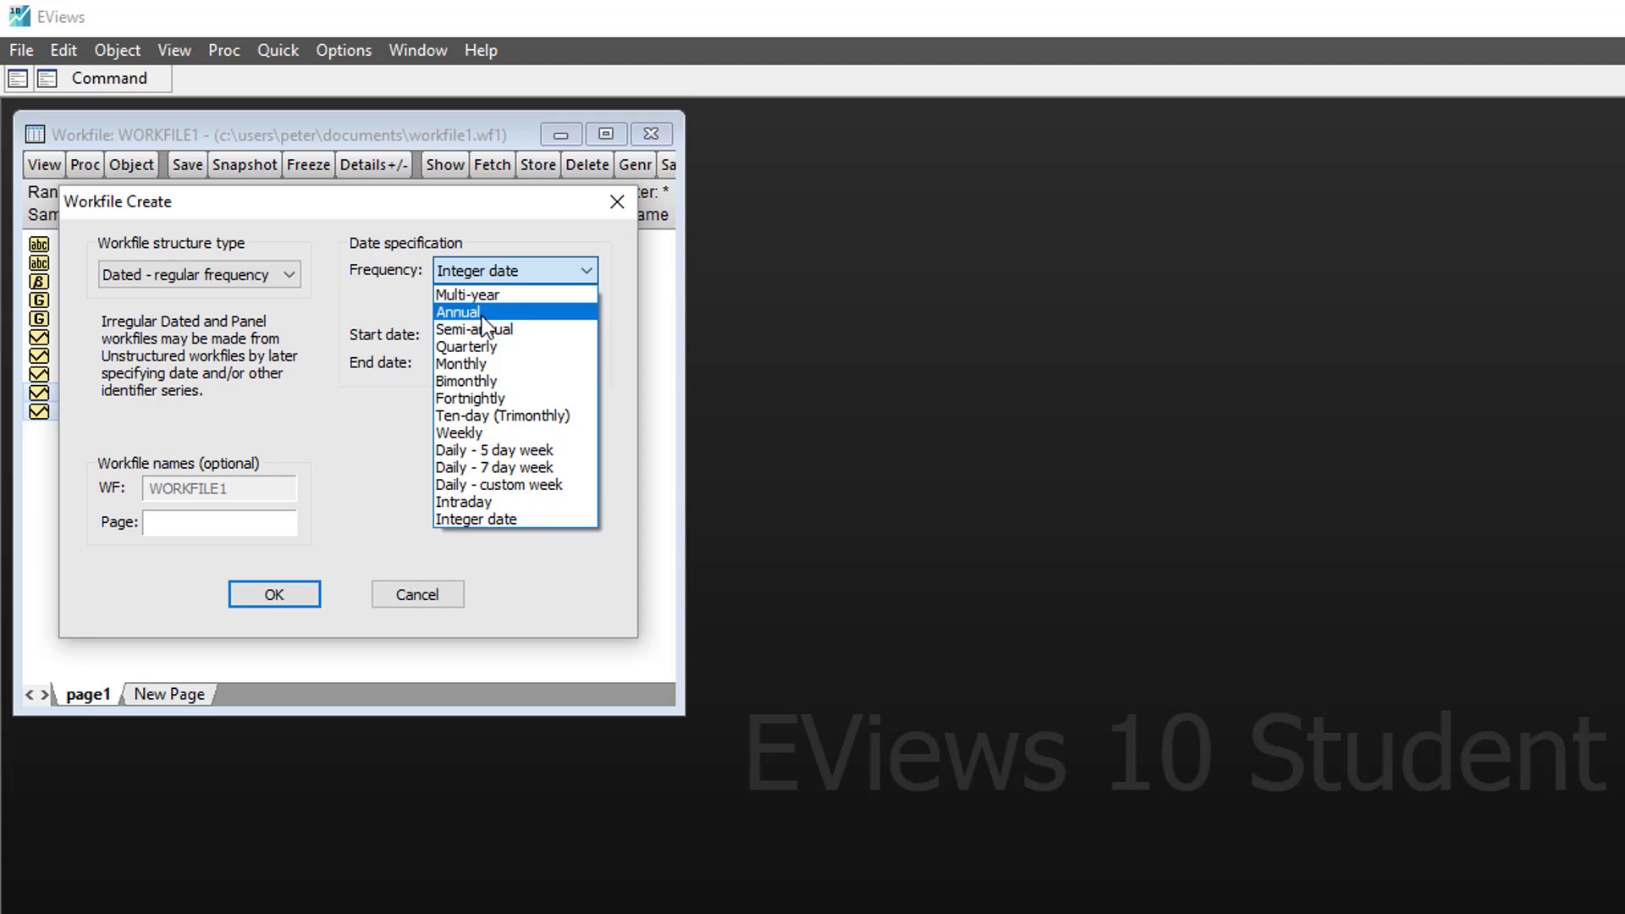
pyautogui.click(481, 313)
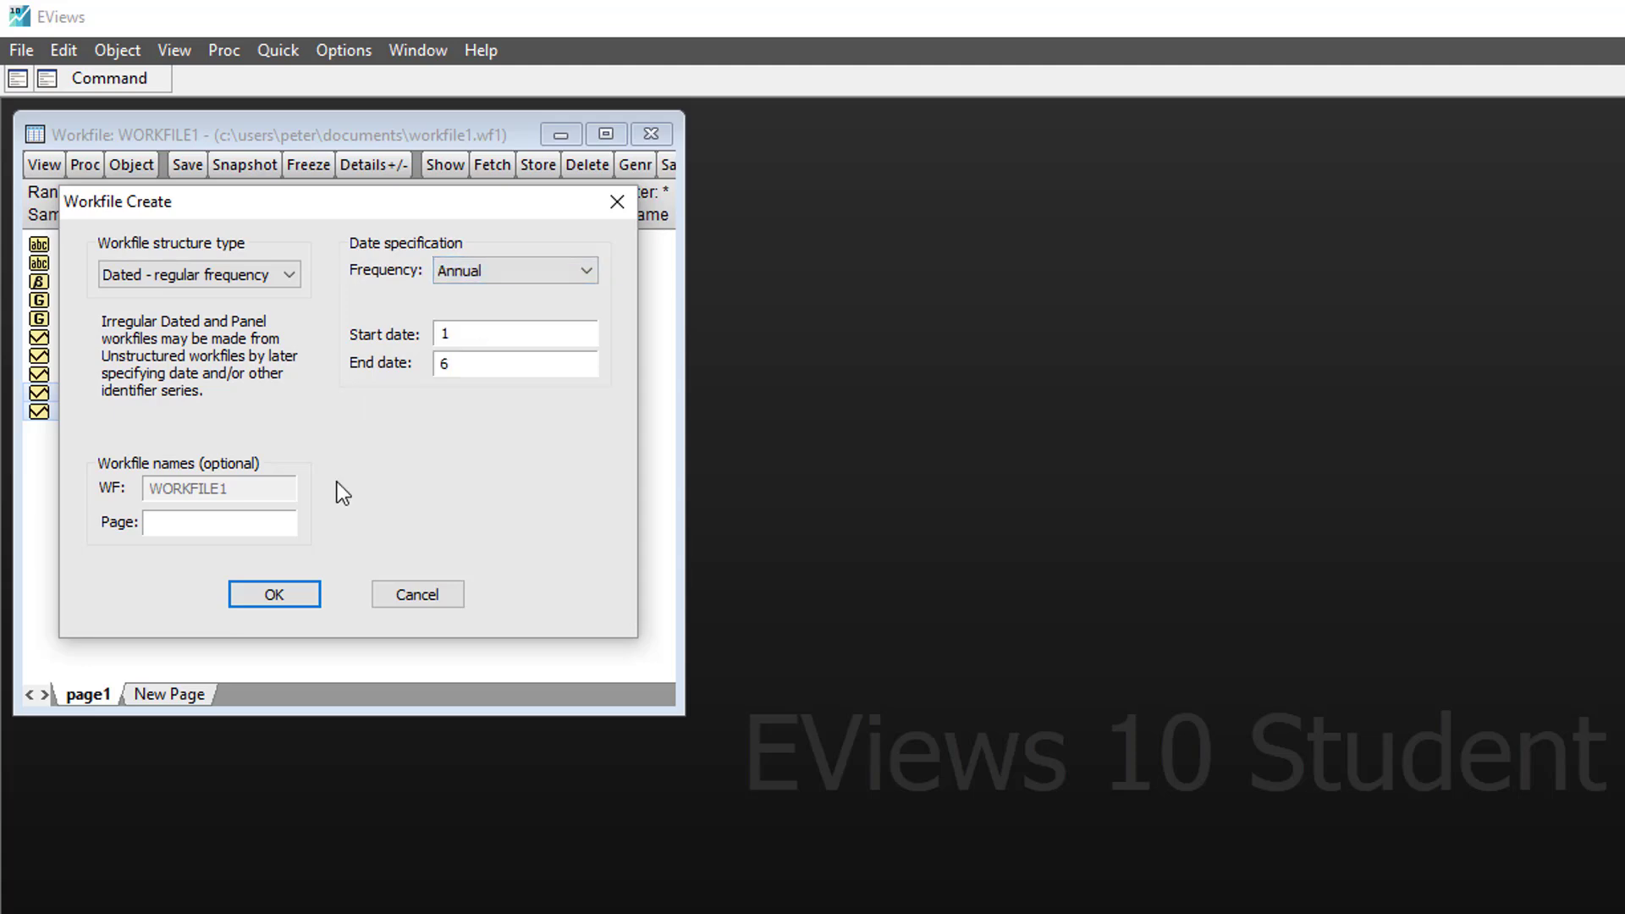
pyautogui.doubleClick(469, 336)
pyautogui.write('1998')
pyautogui.doubleClick(448, 363)
pyautogui.write('2017')
pyautogui.press('Tab')
pyautogui.write('page2')
pyautogui.click(255, 597)
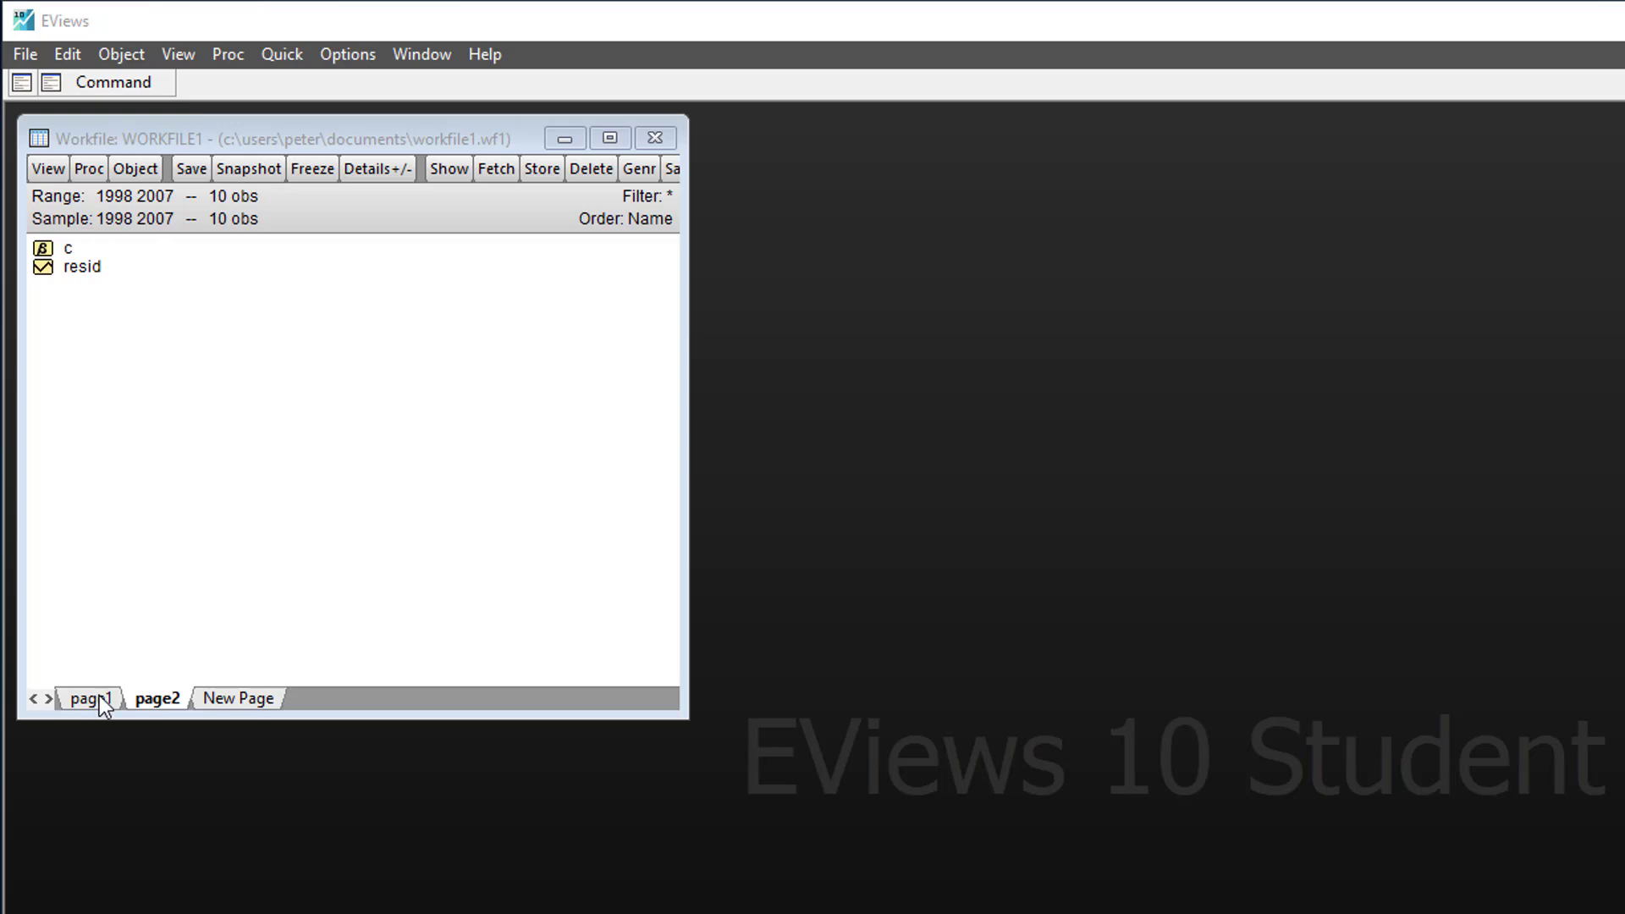
# - Return to page1 and view its workfile structure and observation range settings without changing them
pyautogui.click(99, 699)
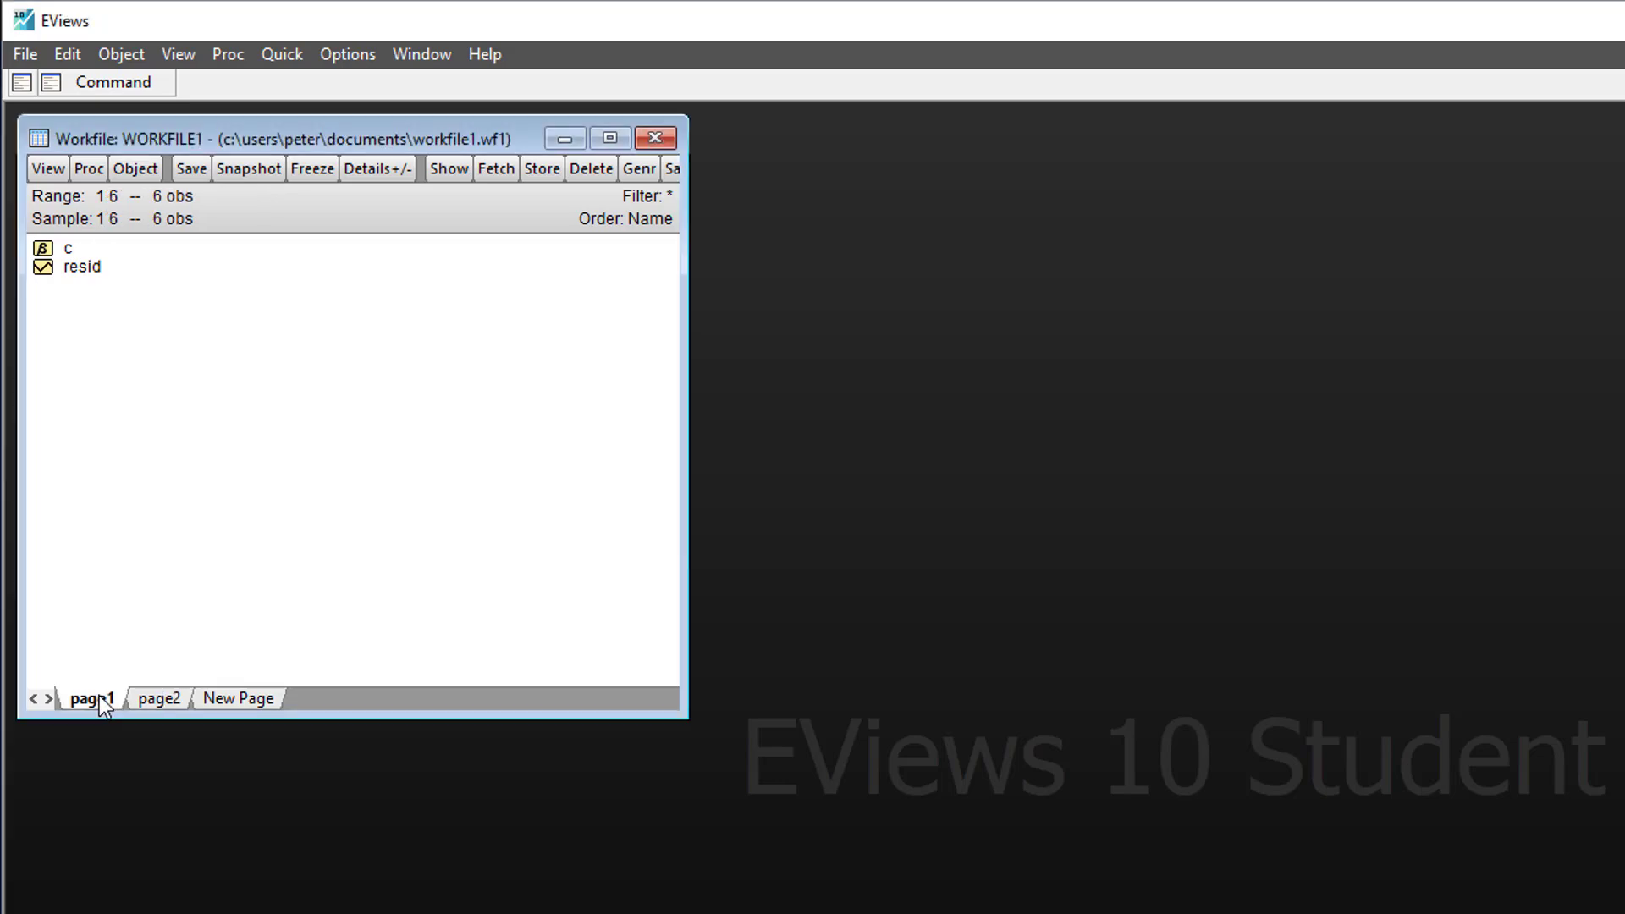
pyautogui.doubleClick(78, 195)
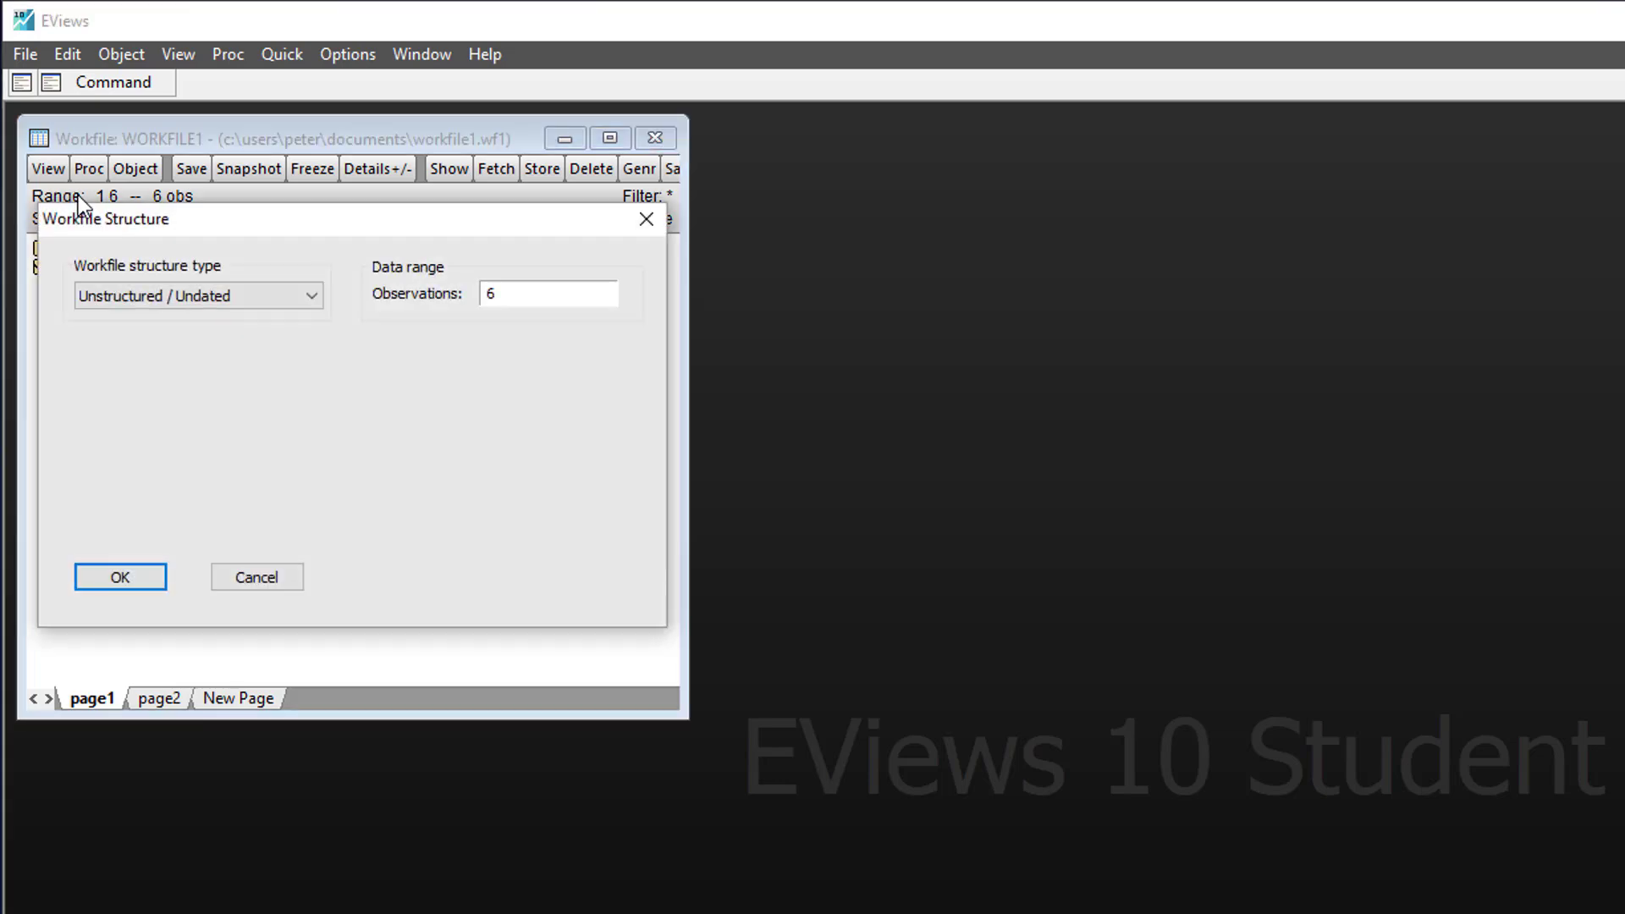
pyautogui.press('Escape')
pyautogui.click(84, 167)
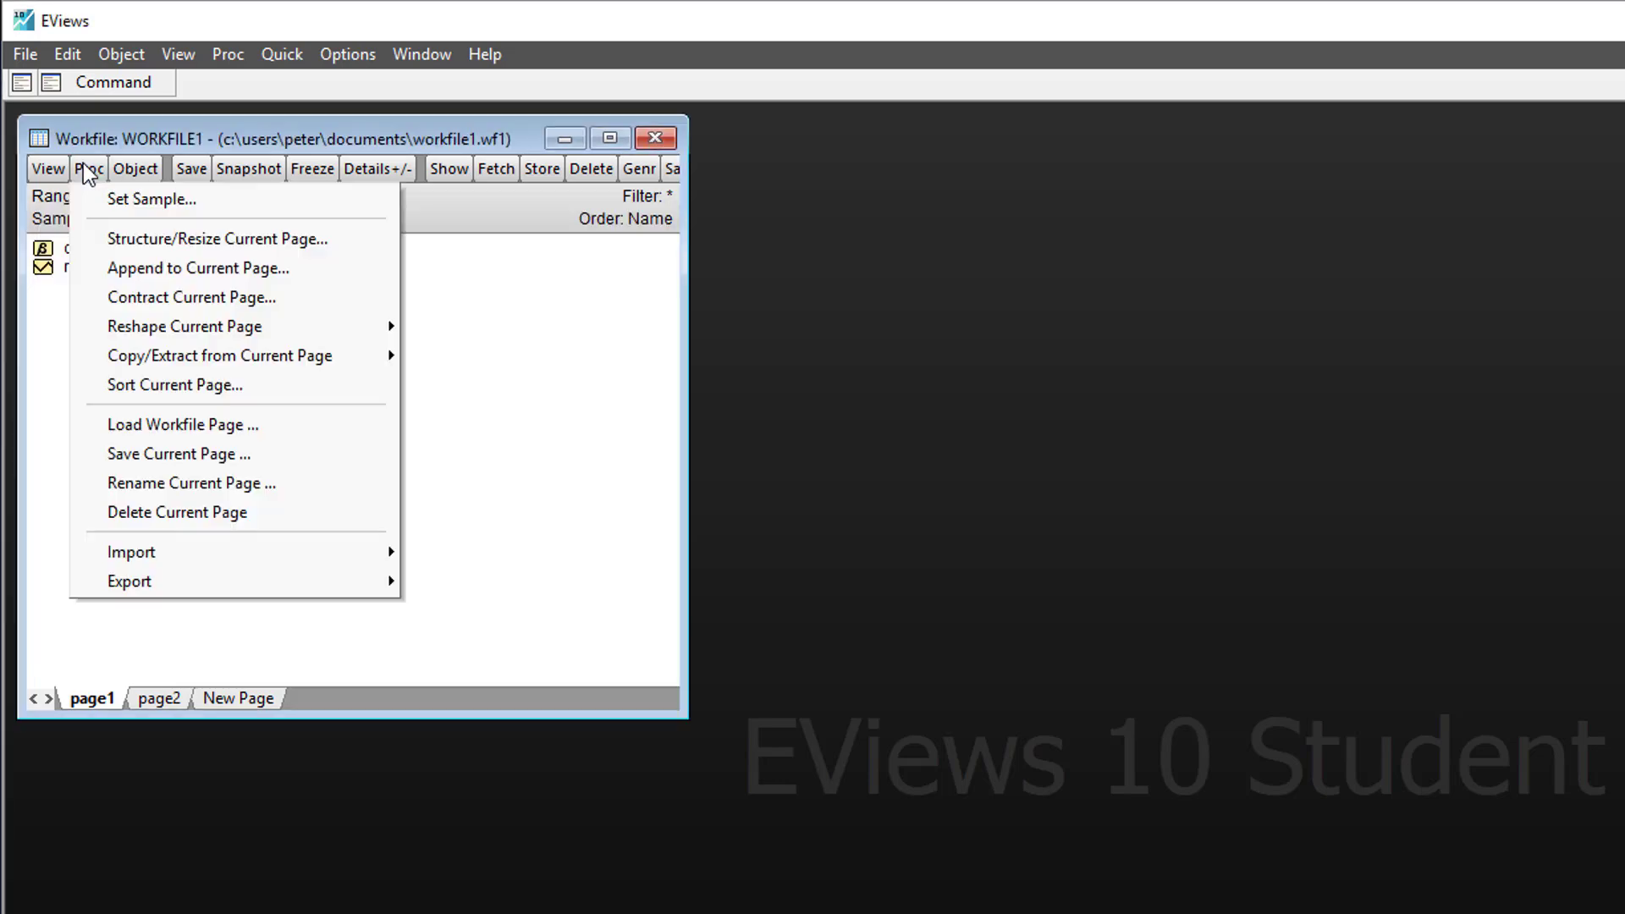
pyautogui.click(140, 240)
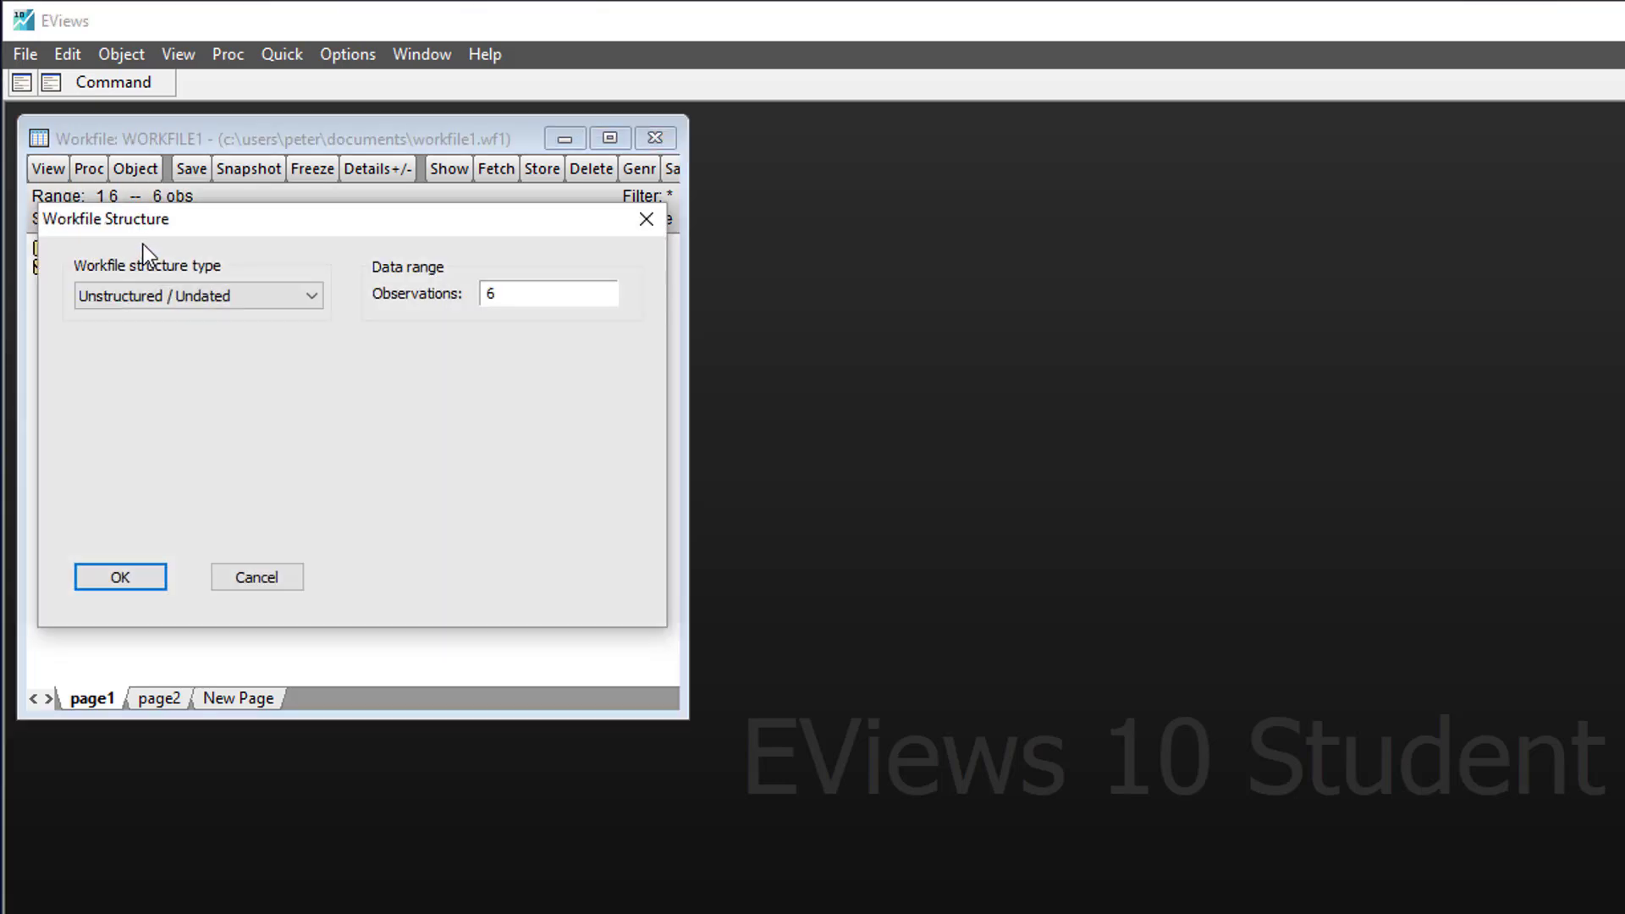
pyautogui.click(643, 225)
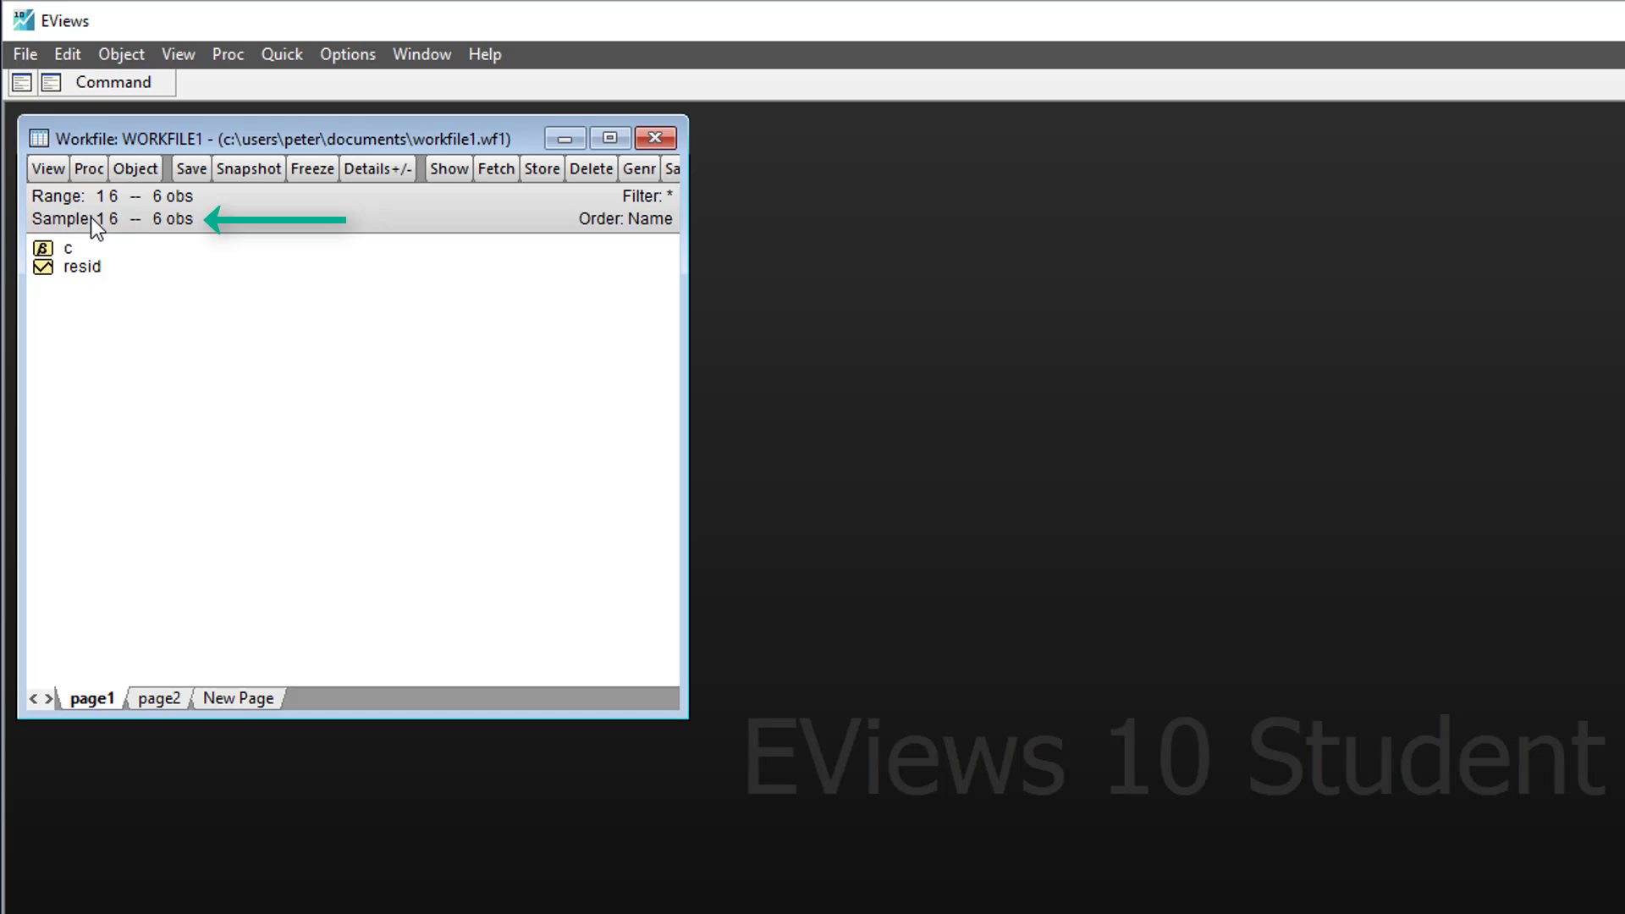
# - Restrict the sample of page1 to the range pair 1 3
pyautogui.doubleClick(89, 217)
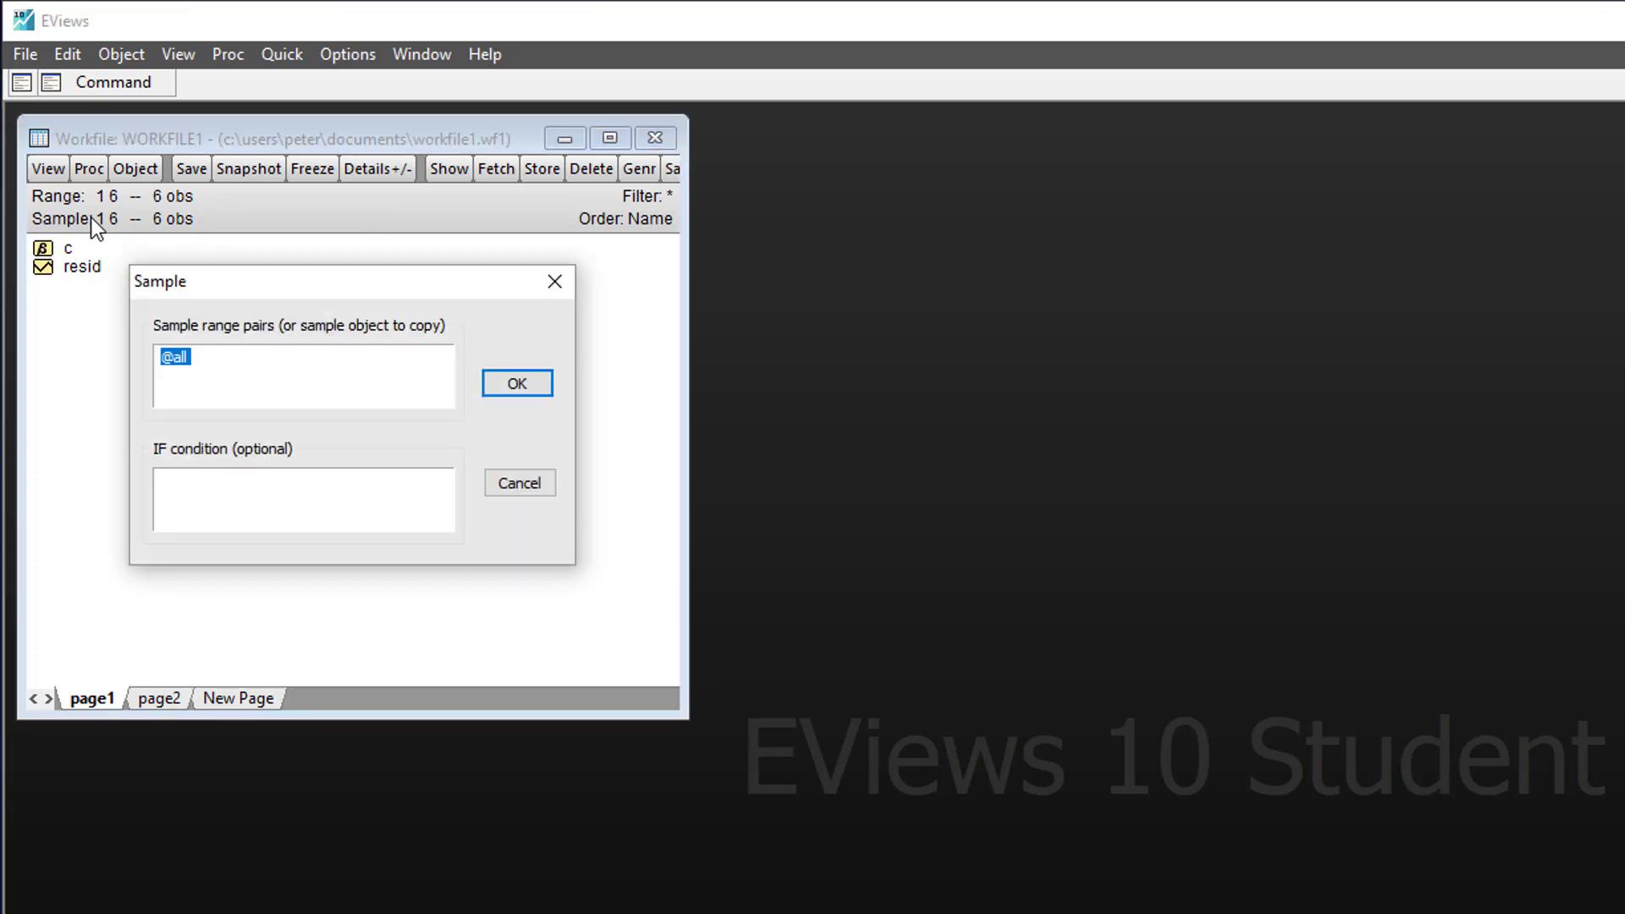
pyautogui.click(554, 281)
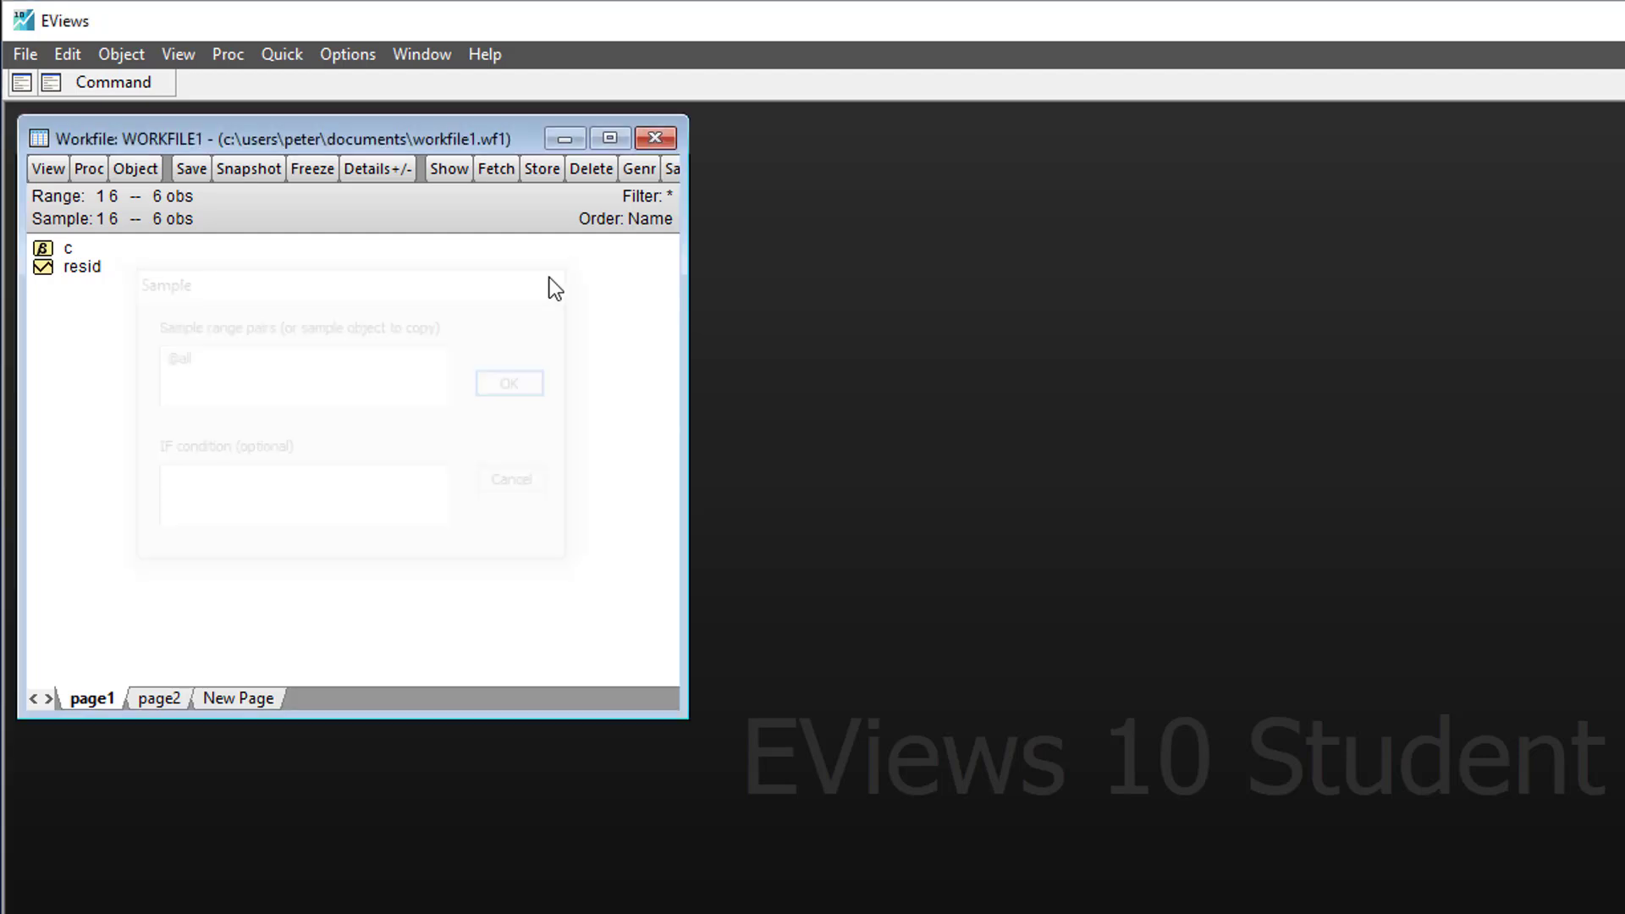
pyautogui.click(90, 168)
pyautogui.click(137, 203)
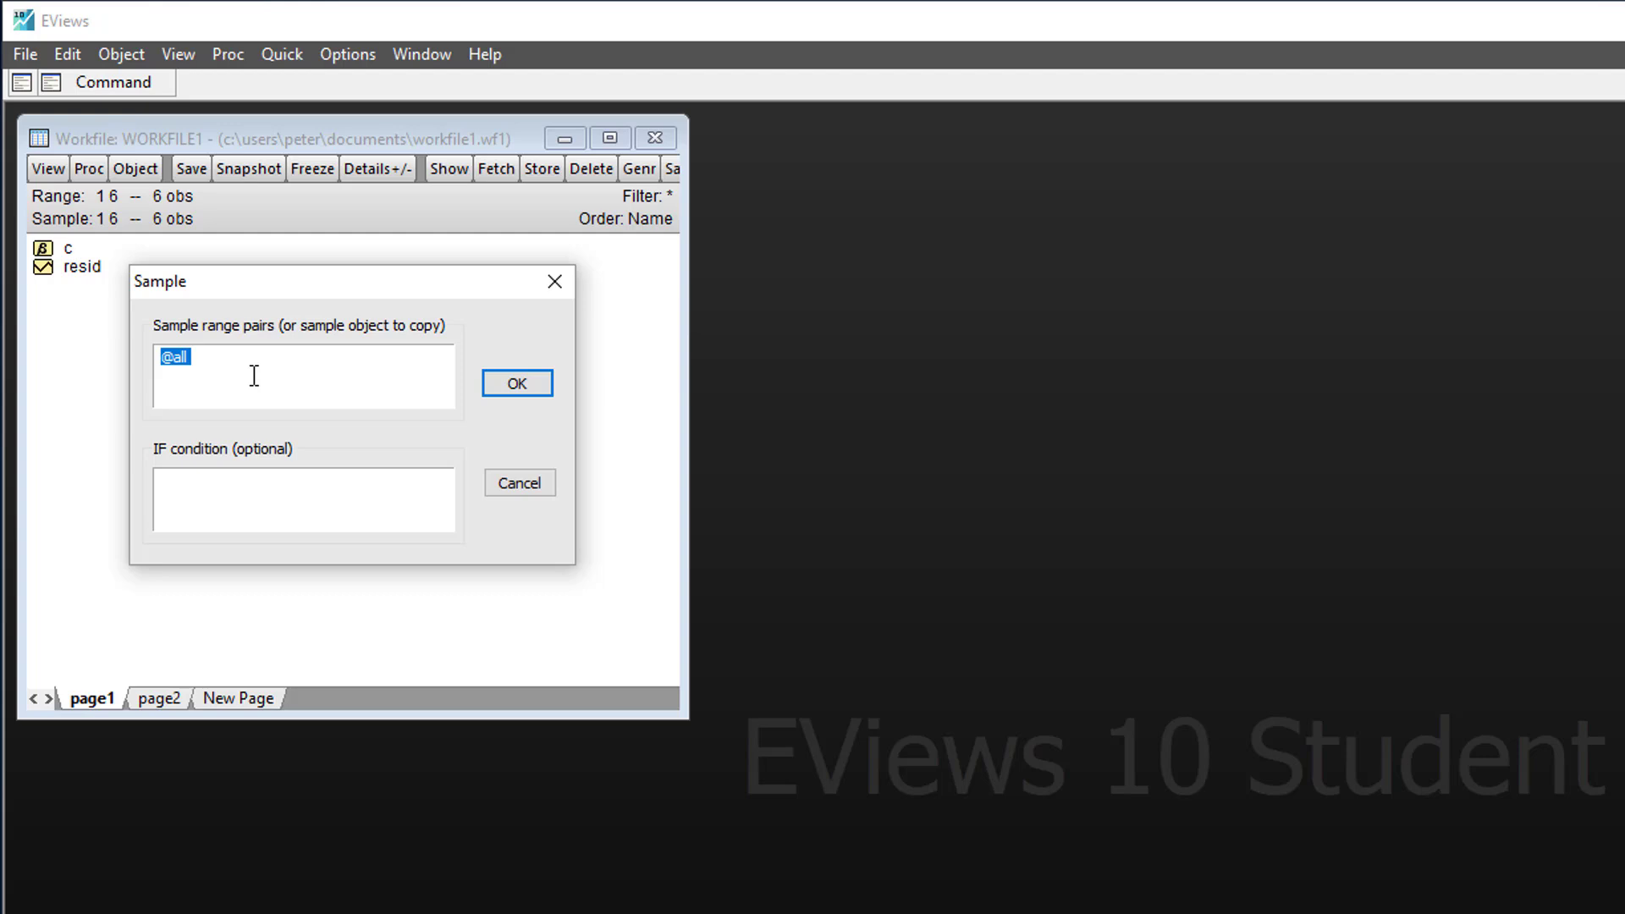
pyautogui.write('1 3')
pyautogui.click(512, 391)
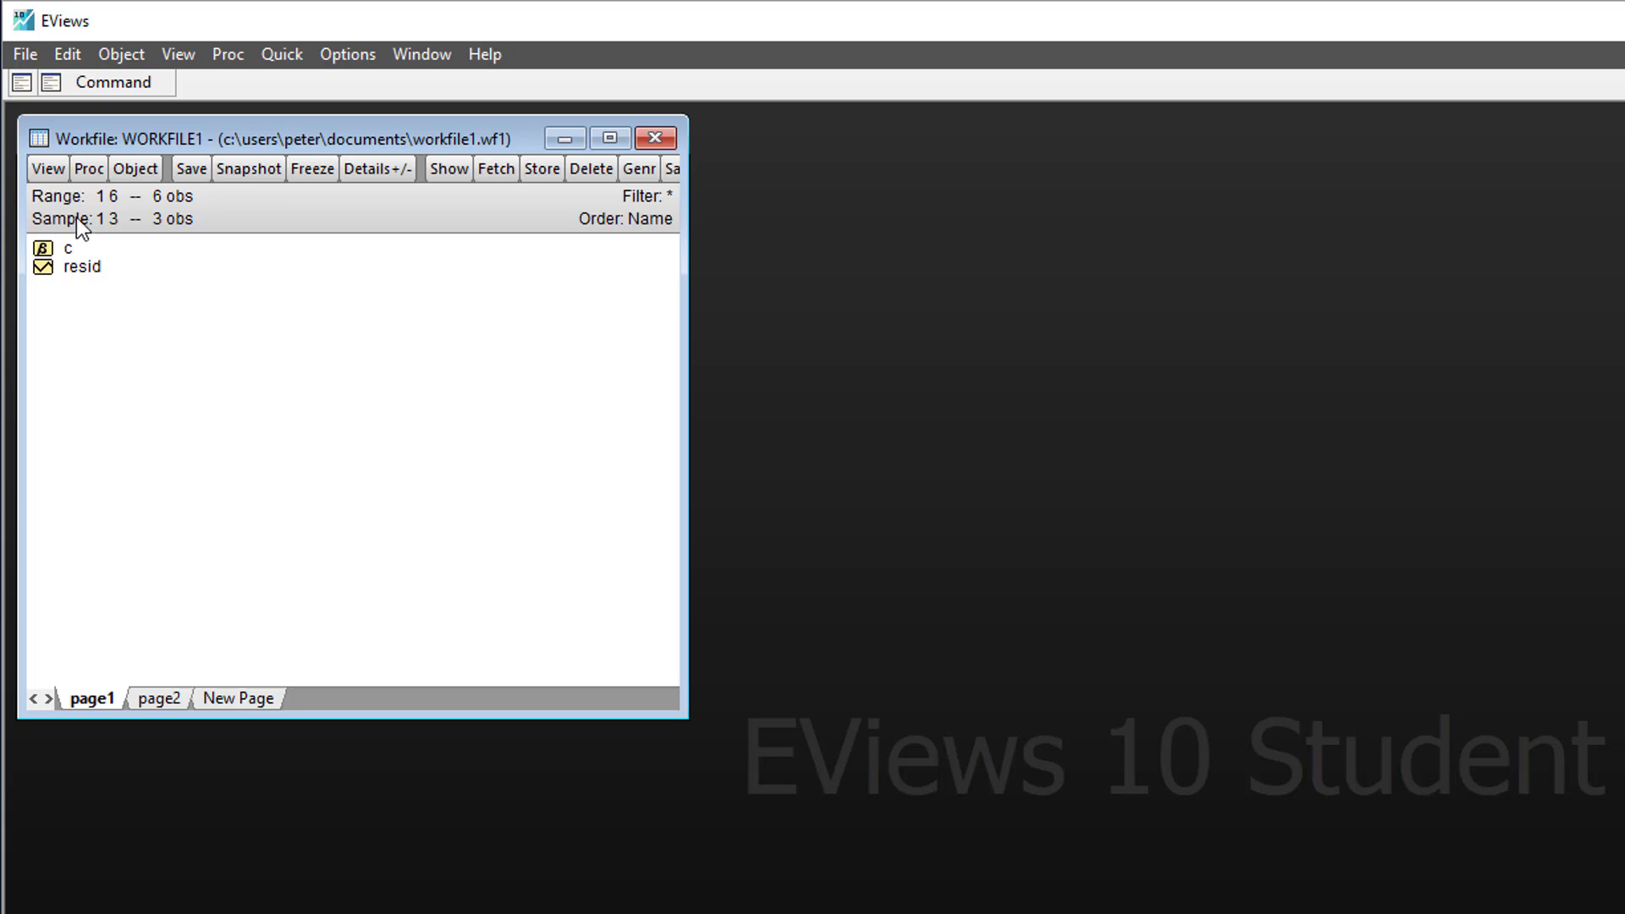
pyautogui.doubleClick(76, 217)
pyautogui.write('@all')
pyautogui.click(524, 381)
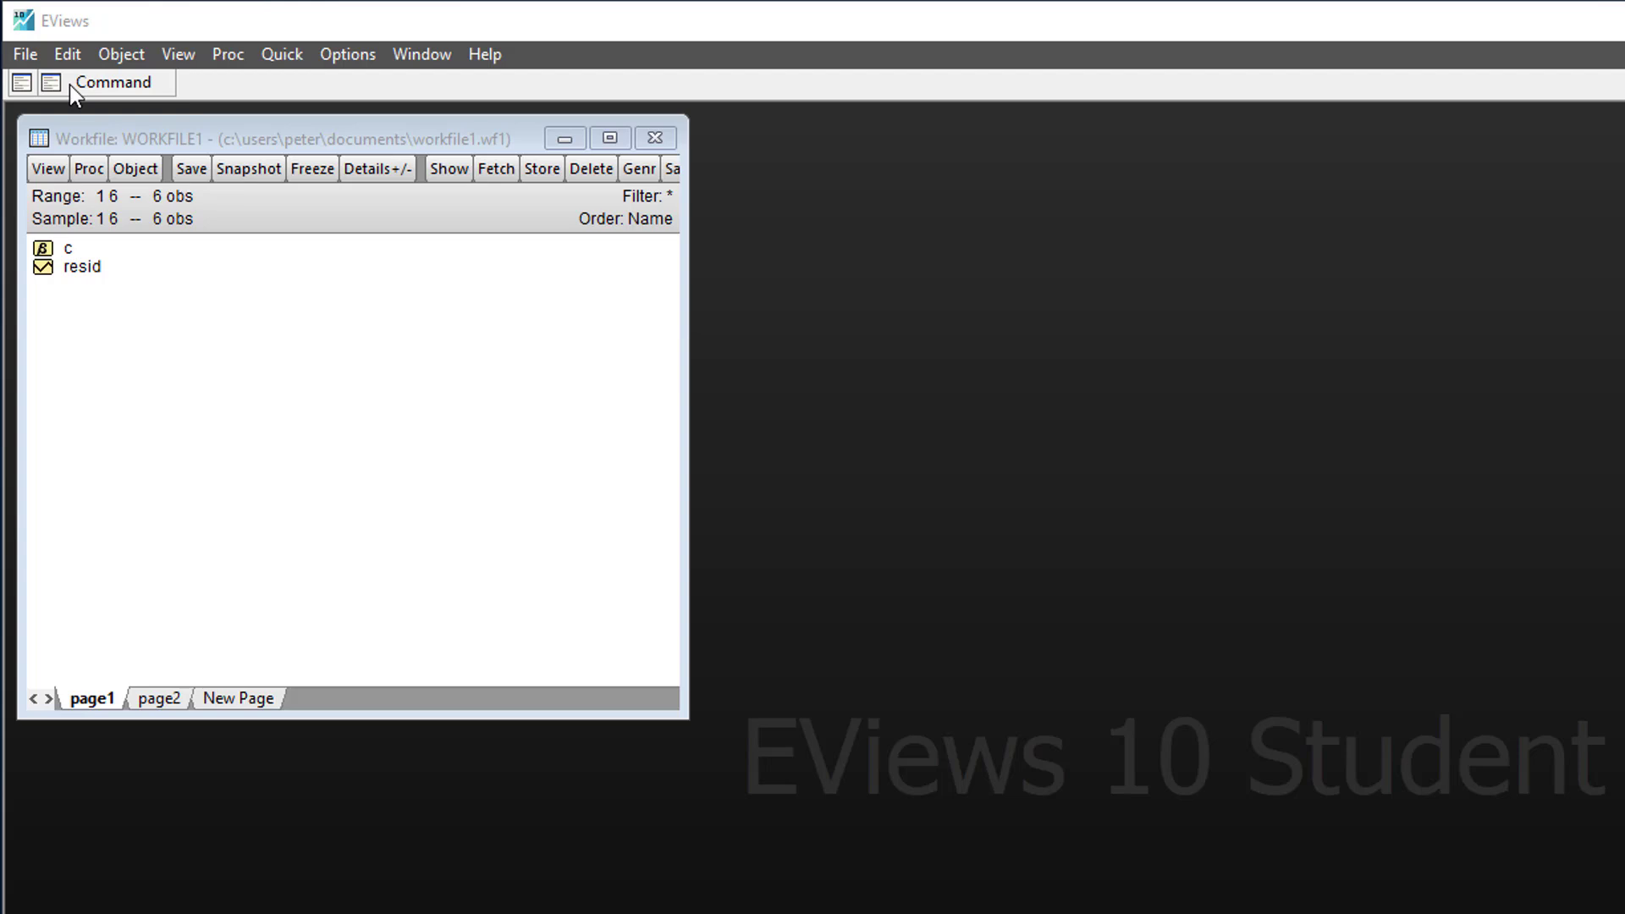
# - View the object types available for a new object in page1, and leave without creating one
pyautogui.click(133, 169)
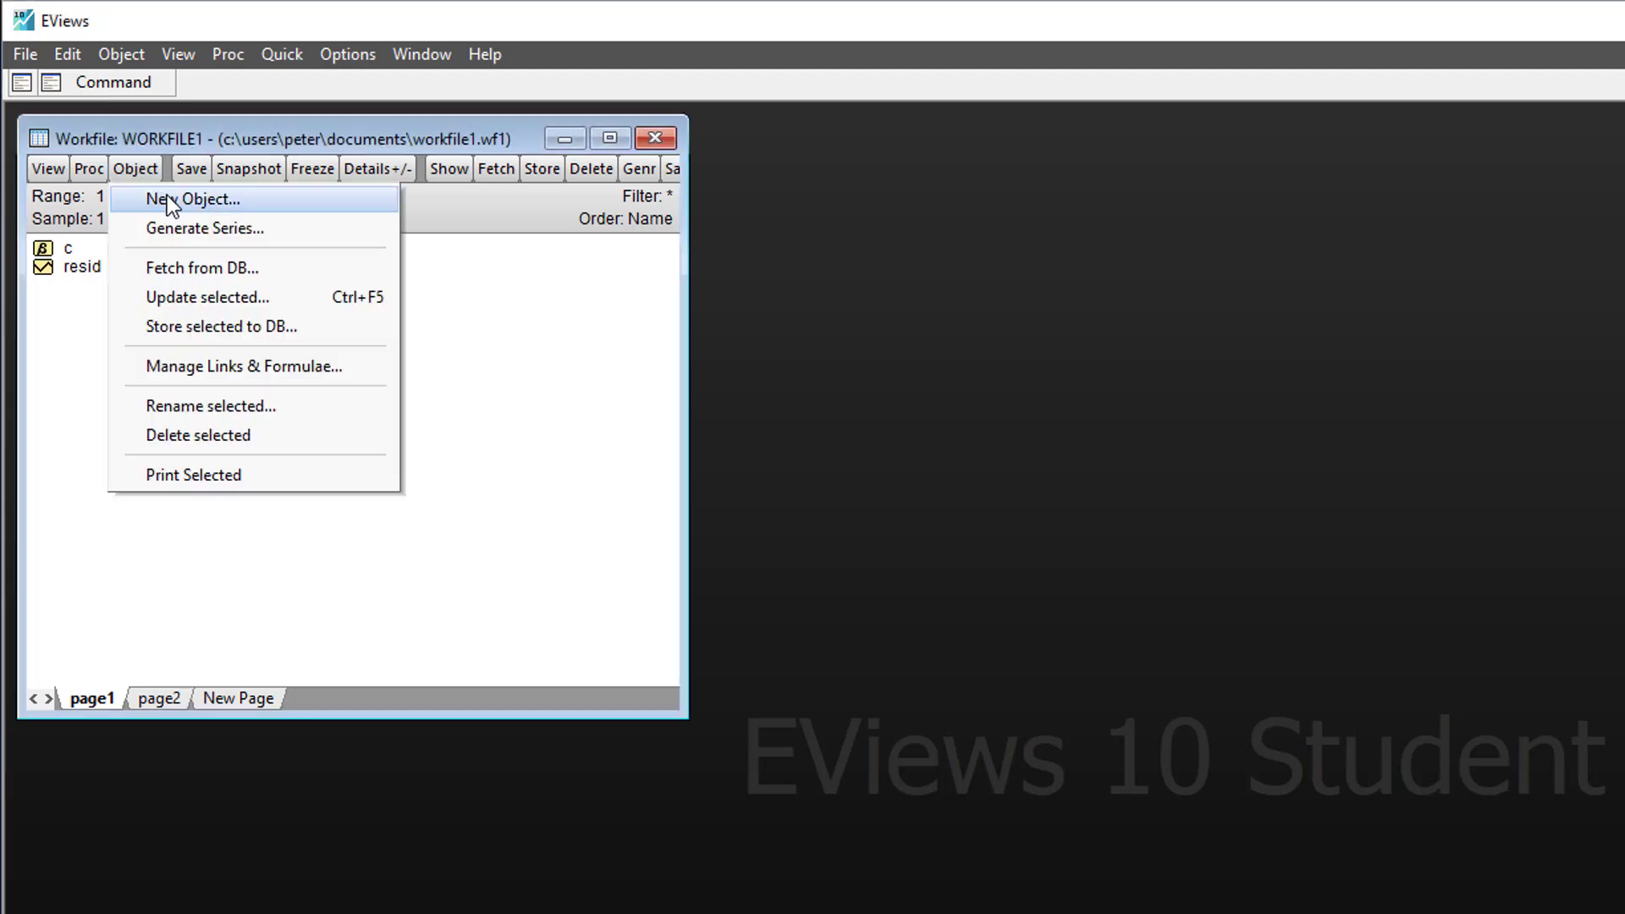
pyautogui.click(172, 199)
pyautogui.click(526, 173)
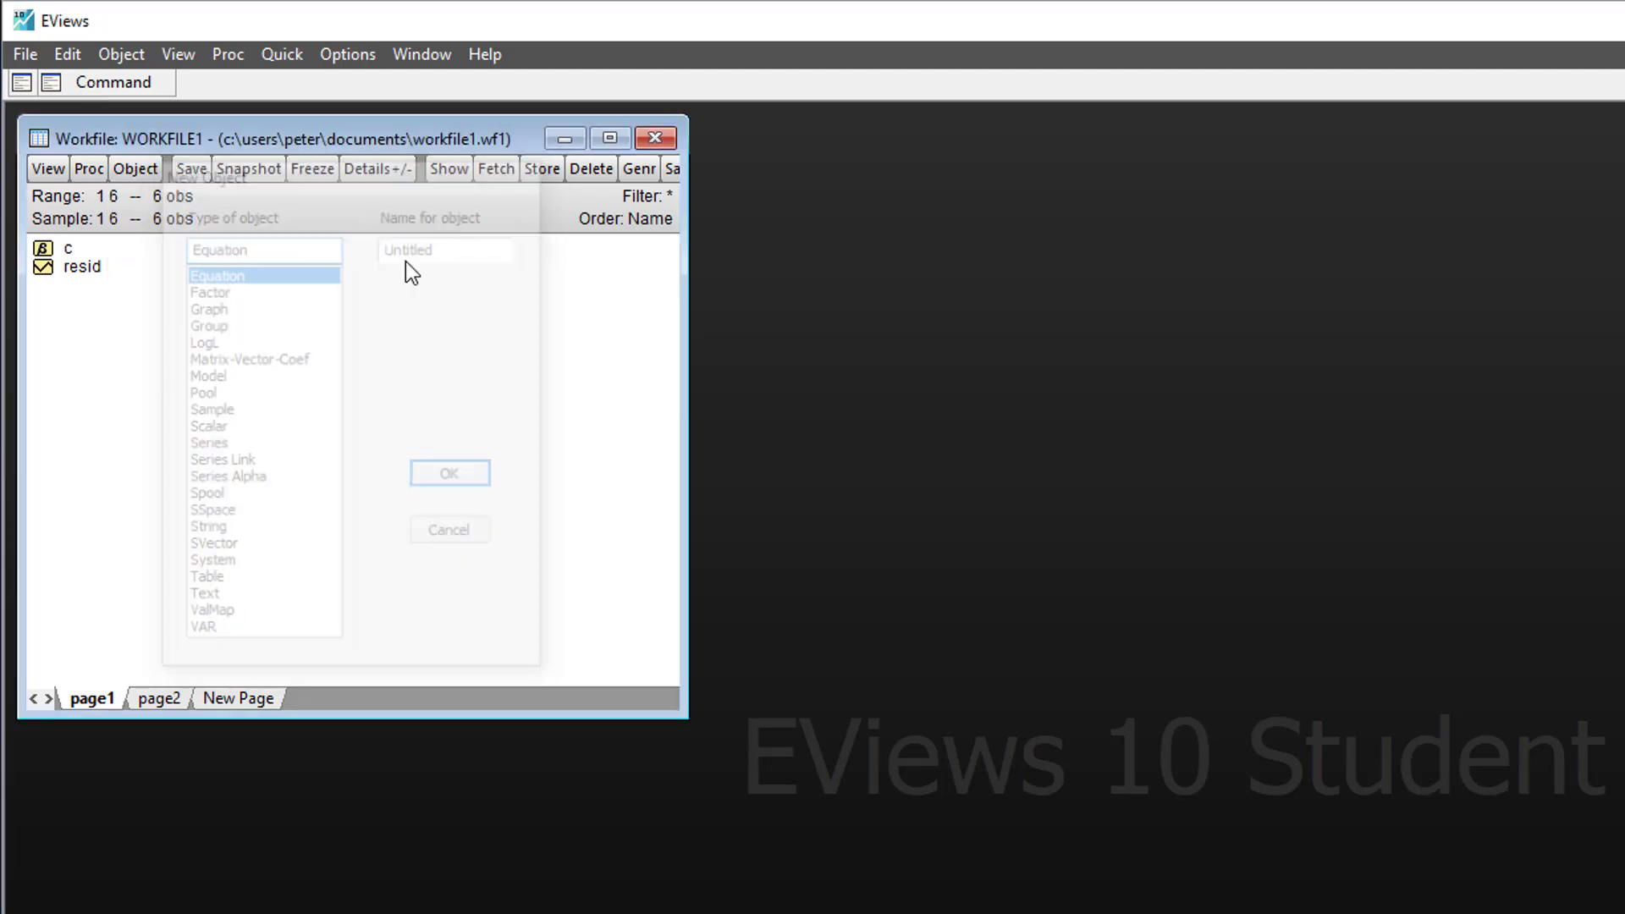
pyautogui.rightClick(265, 377)
pyautogui.click(320, 395)
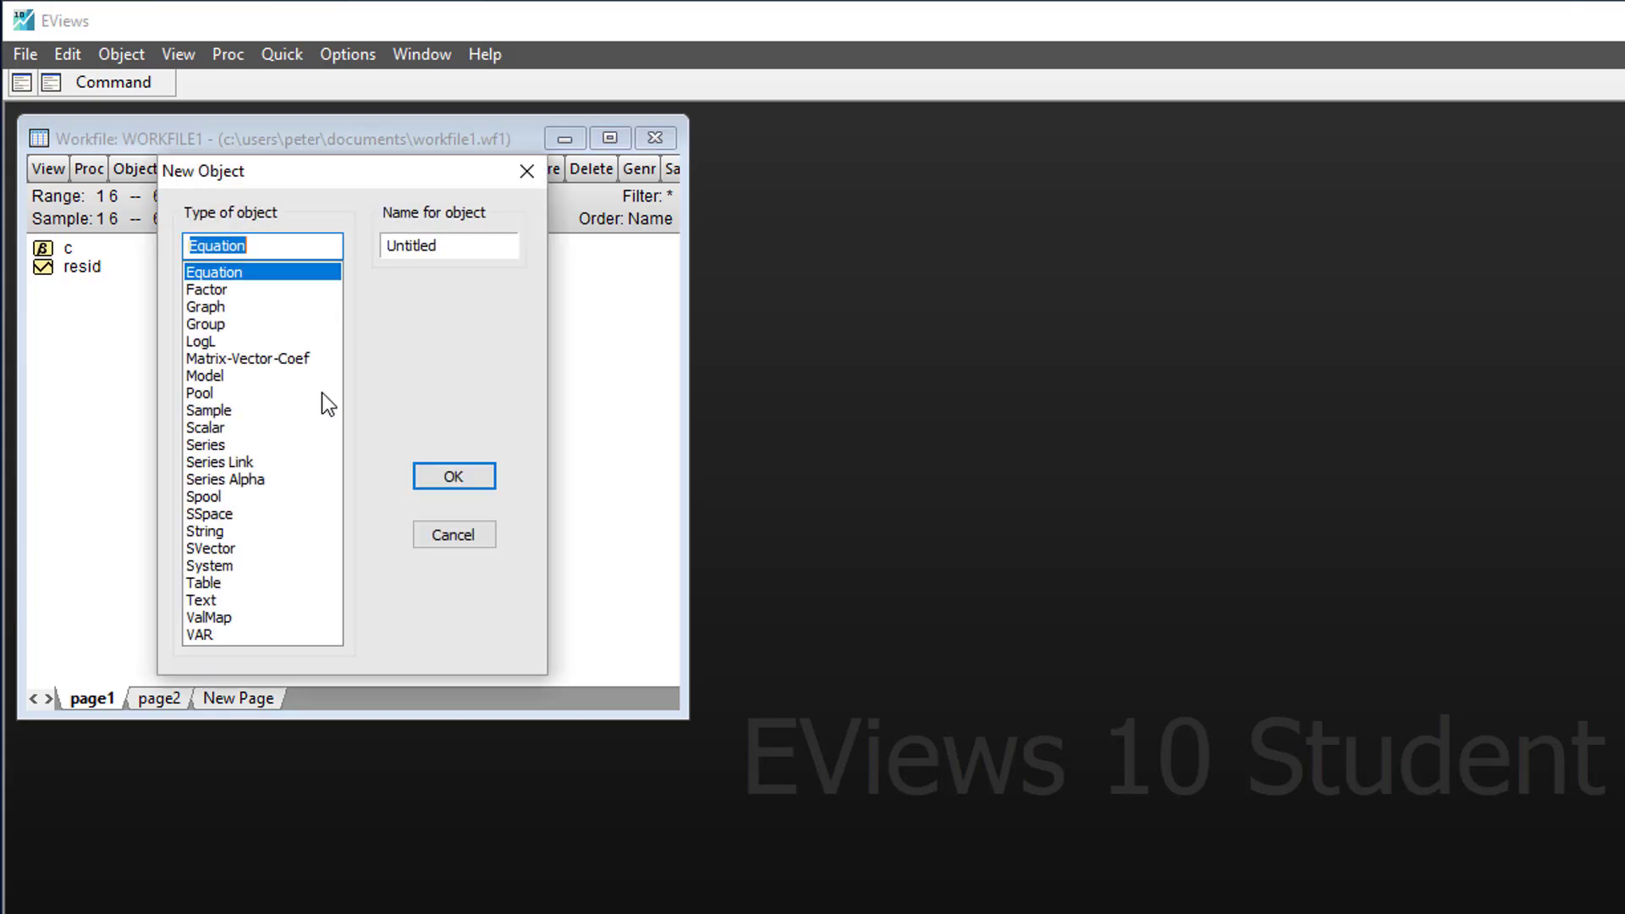
pyautogui.press('Escape')
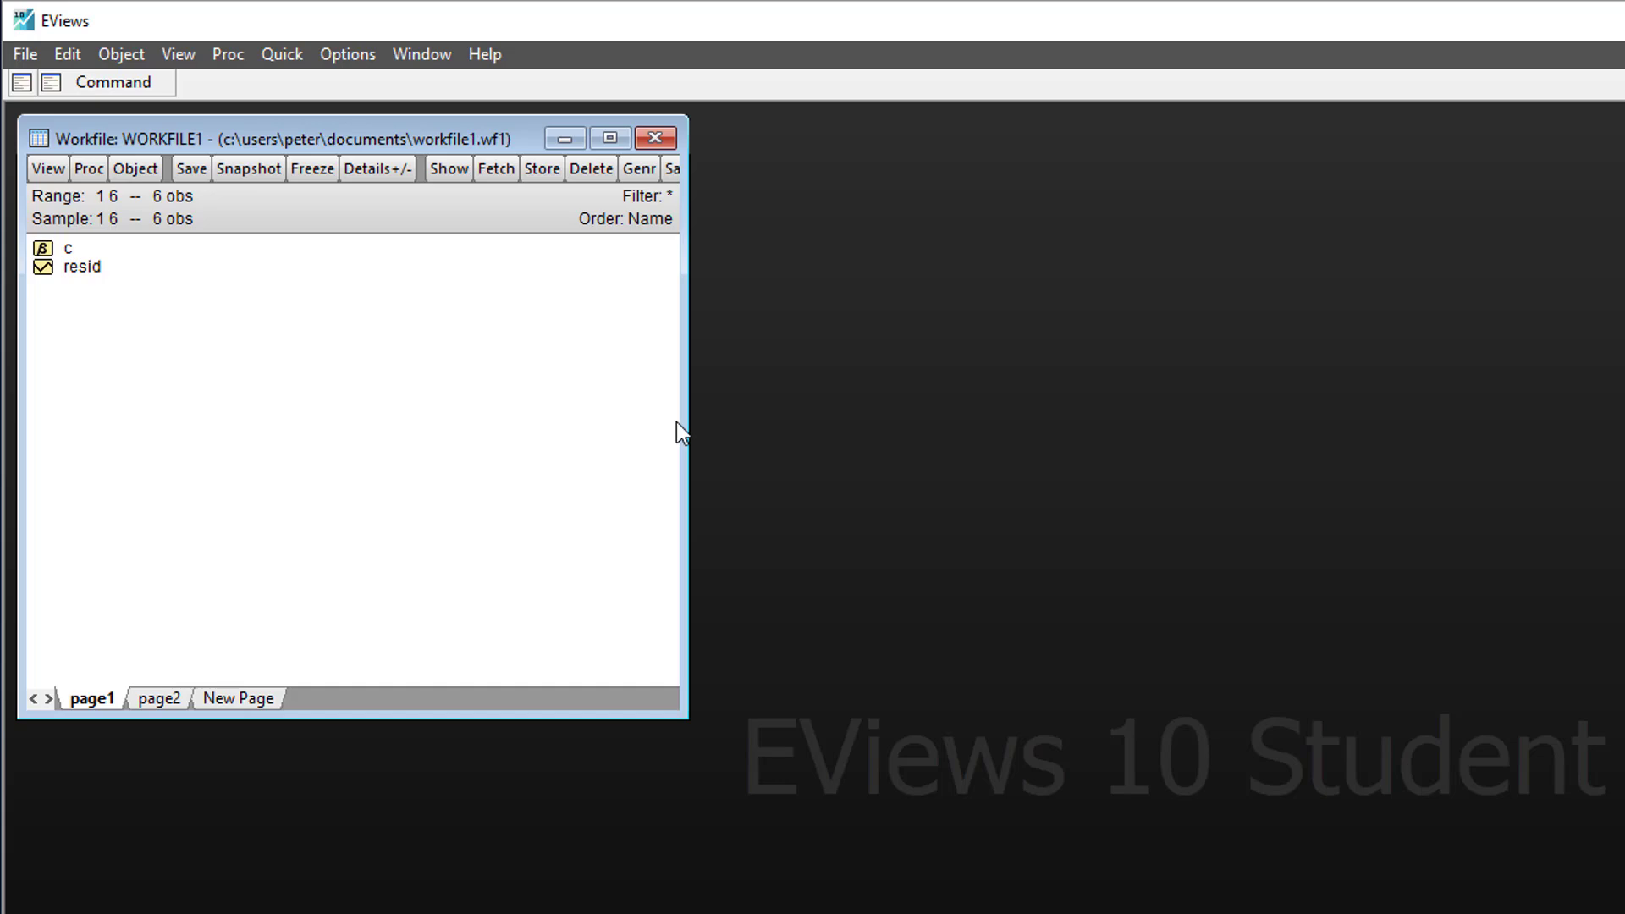
# - Open the Object Reference PDF in Adobe Acrobat Reader and look up the Series and Equation sections
pyautogui.click(479, 57)
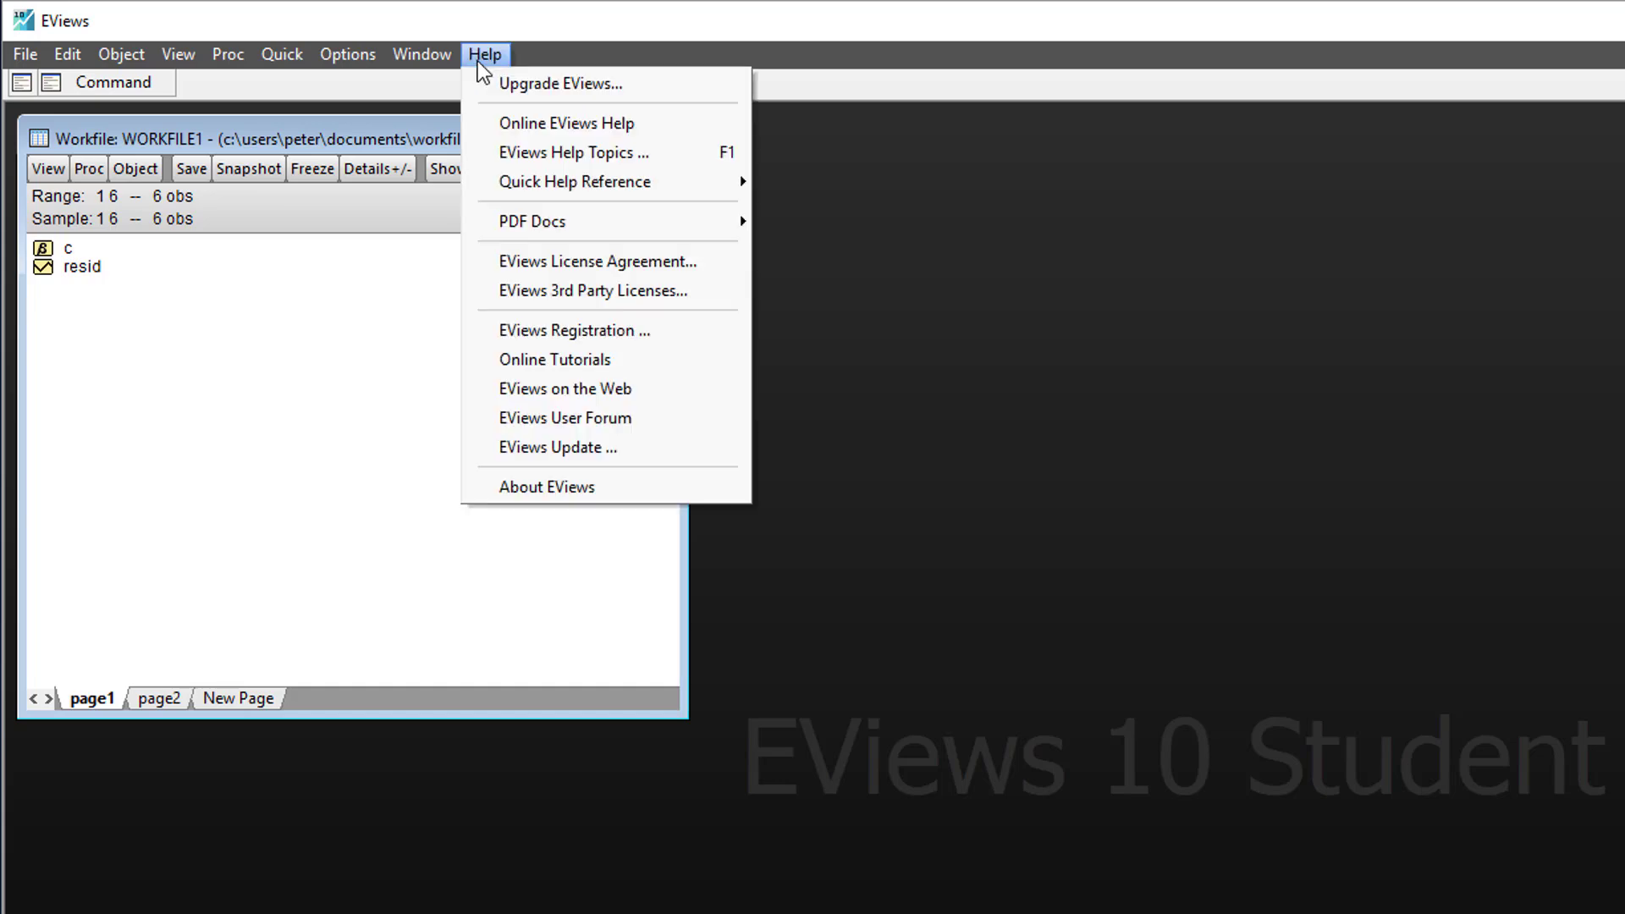
pyautogui.moveTo(570, 226)
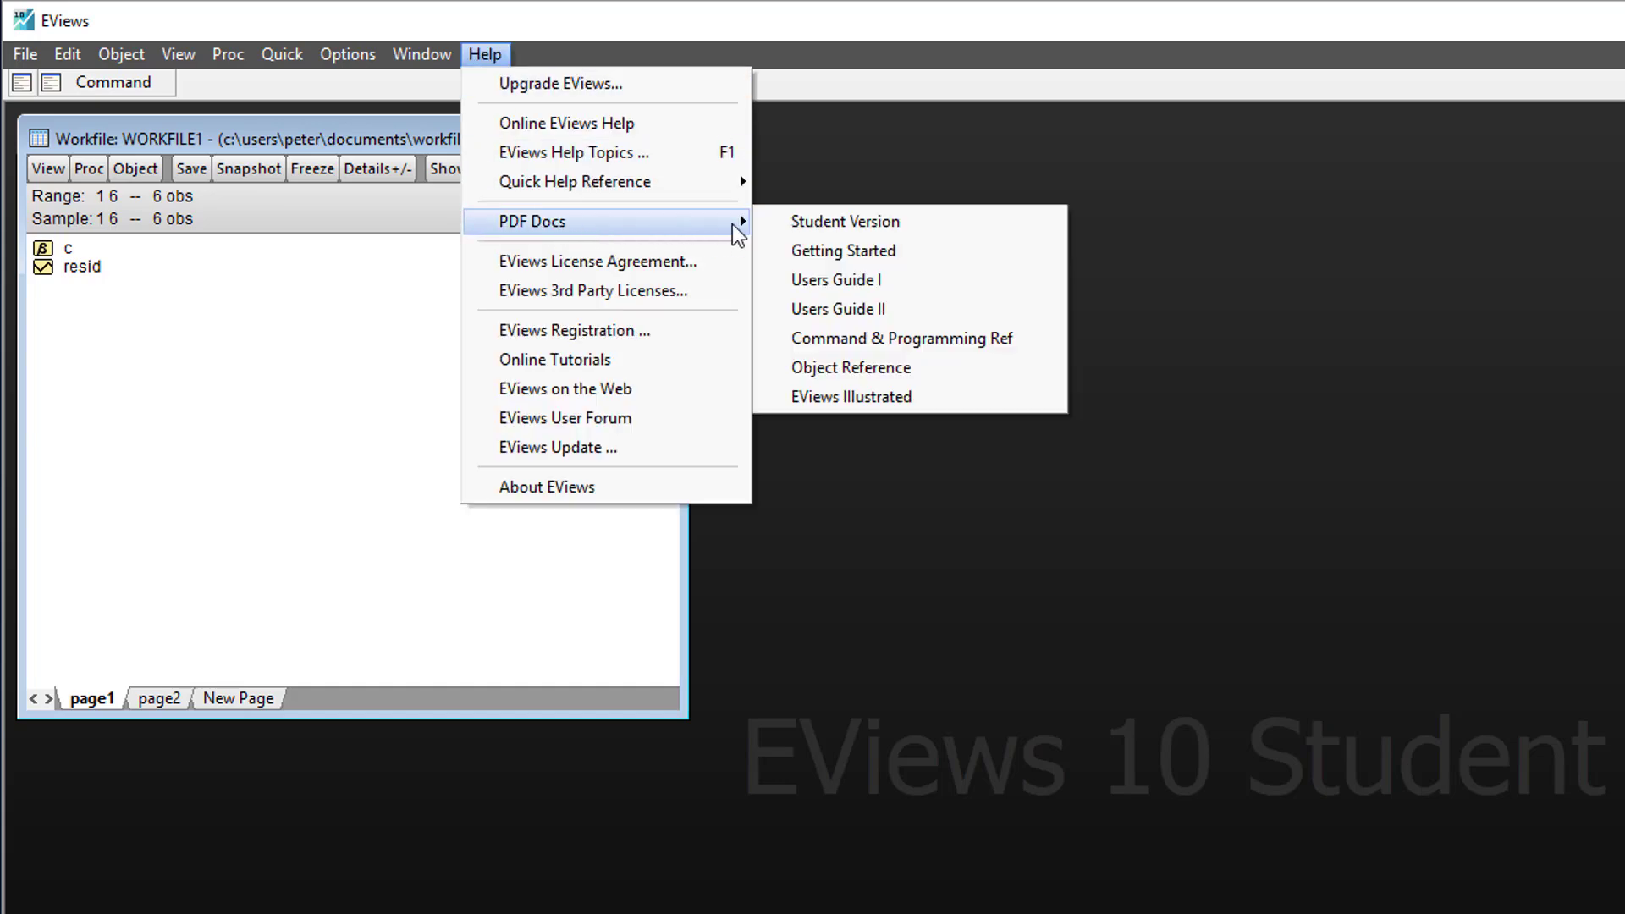
pyautogui.click(850, 368)
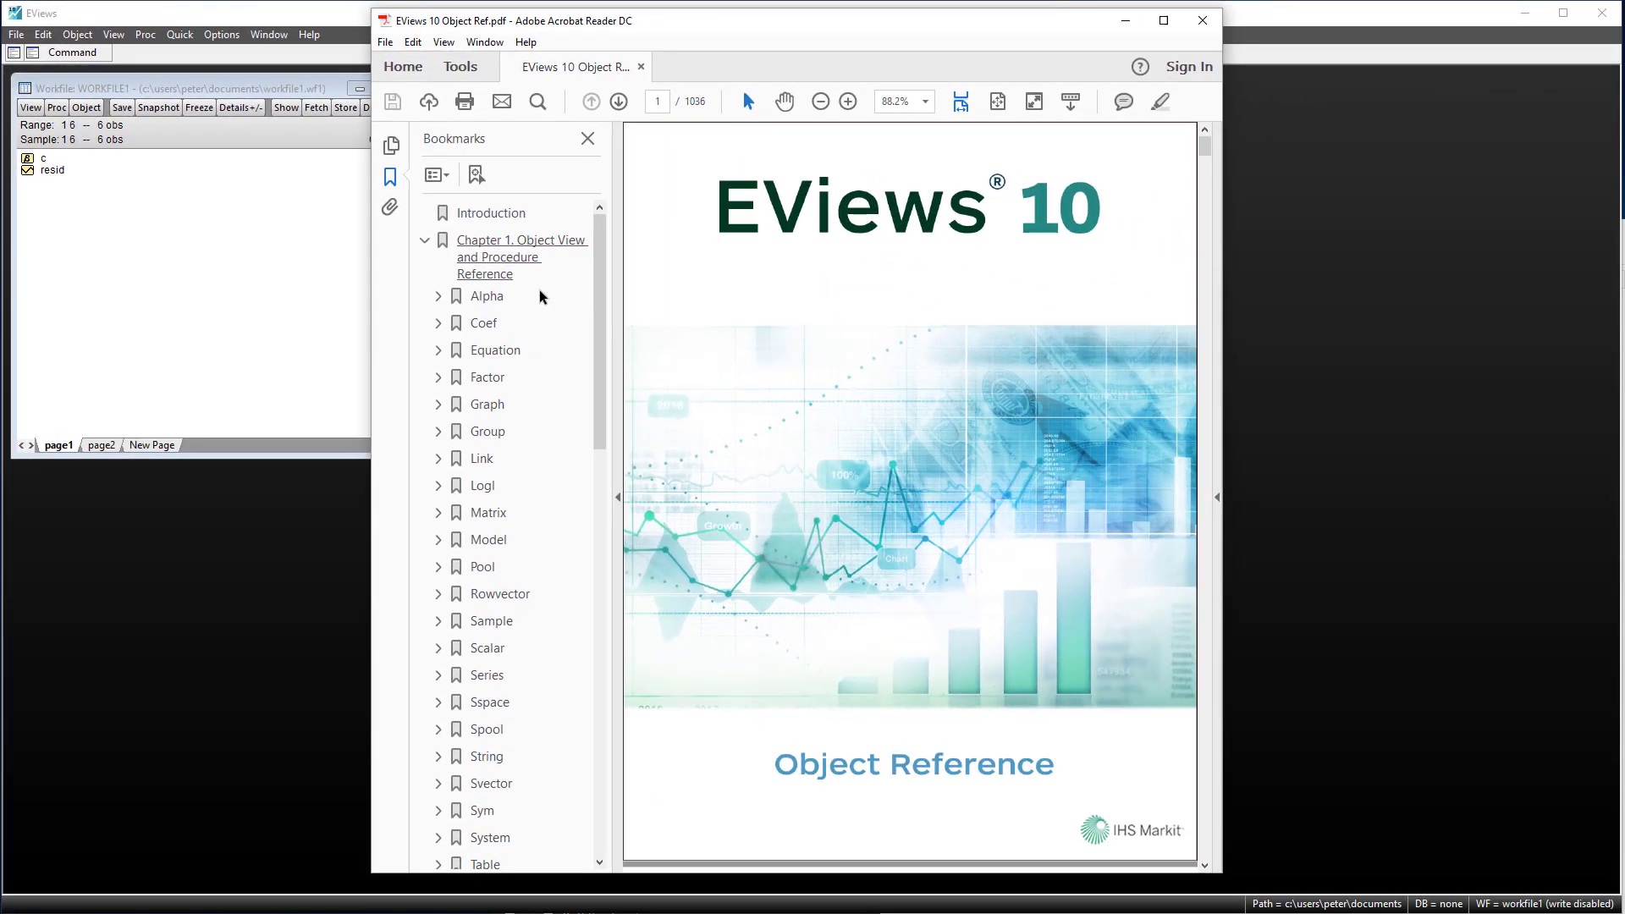
pyautogui.click(487, 677)
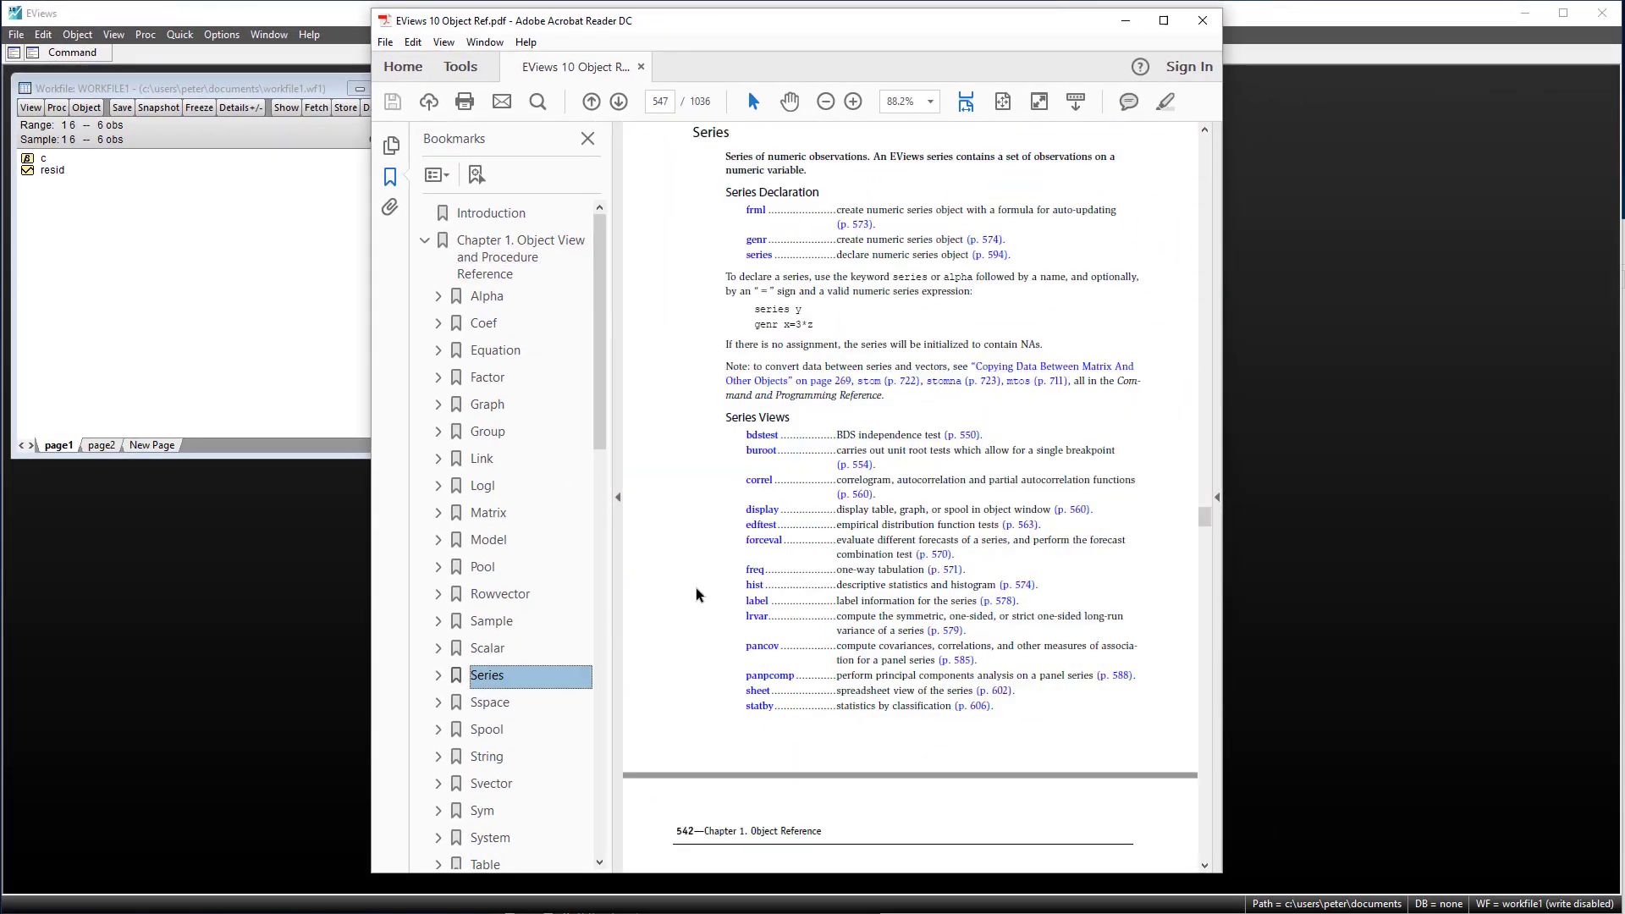
pyautogui.click(498, 350)
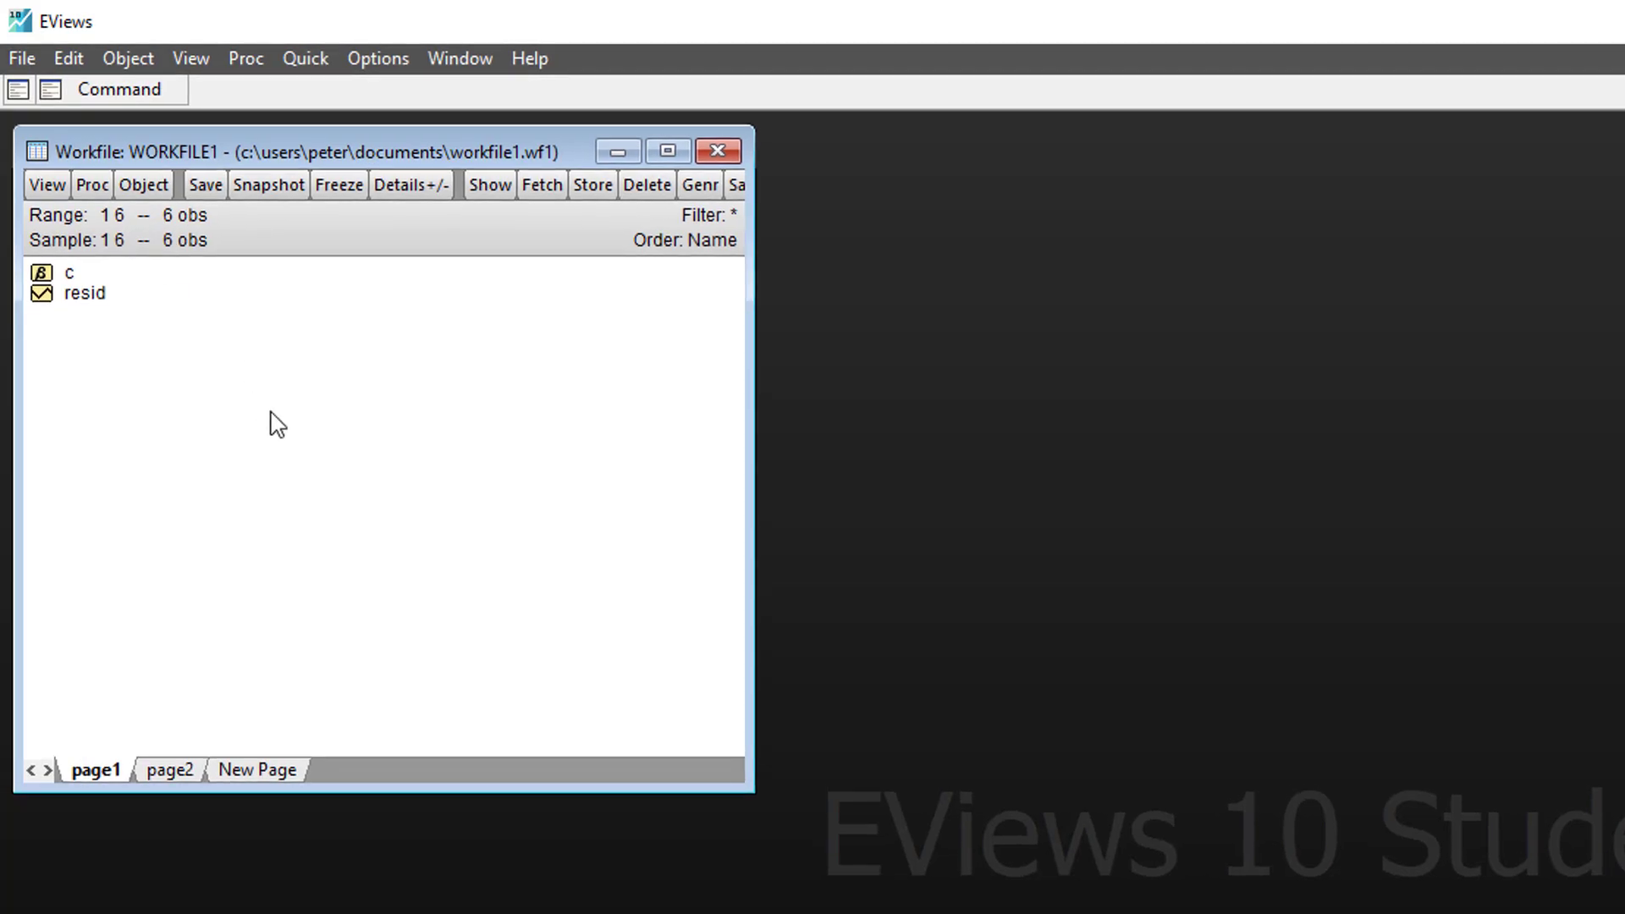
# - Create a series object named series1 in page1, and view its spreadsheet
pyautogui.rightClick(269, 412)
pyautogui.click(339, 425)
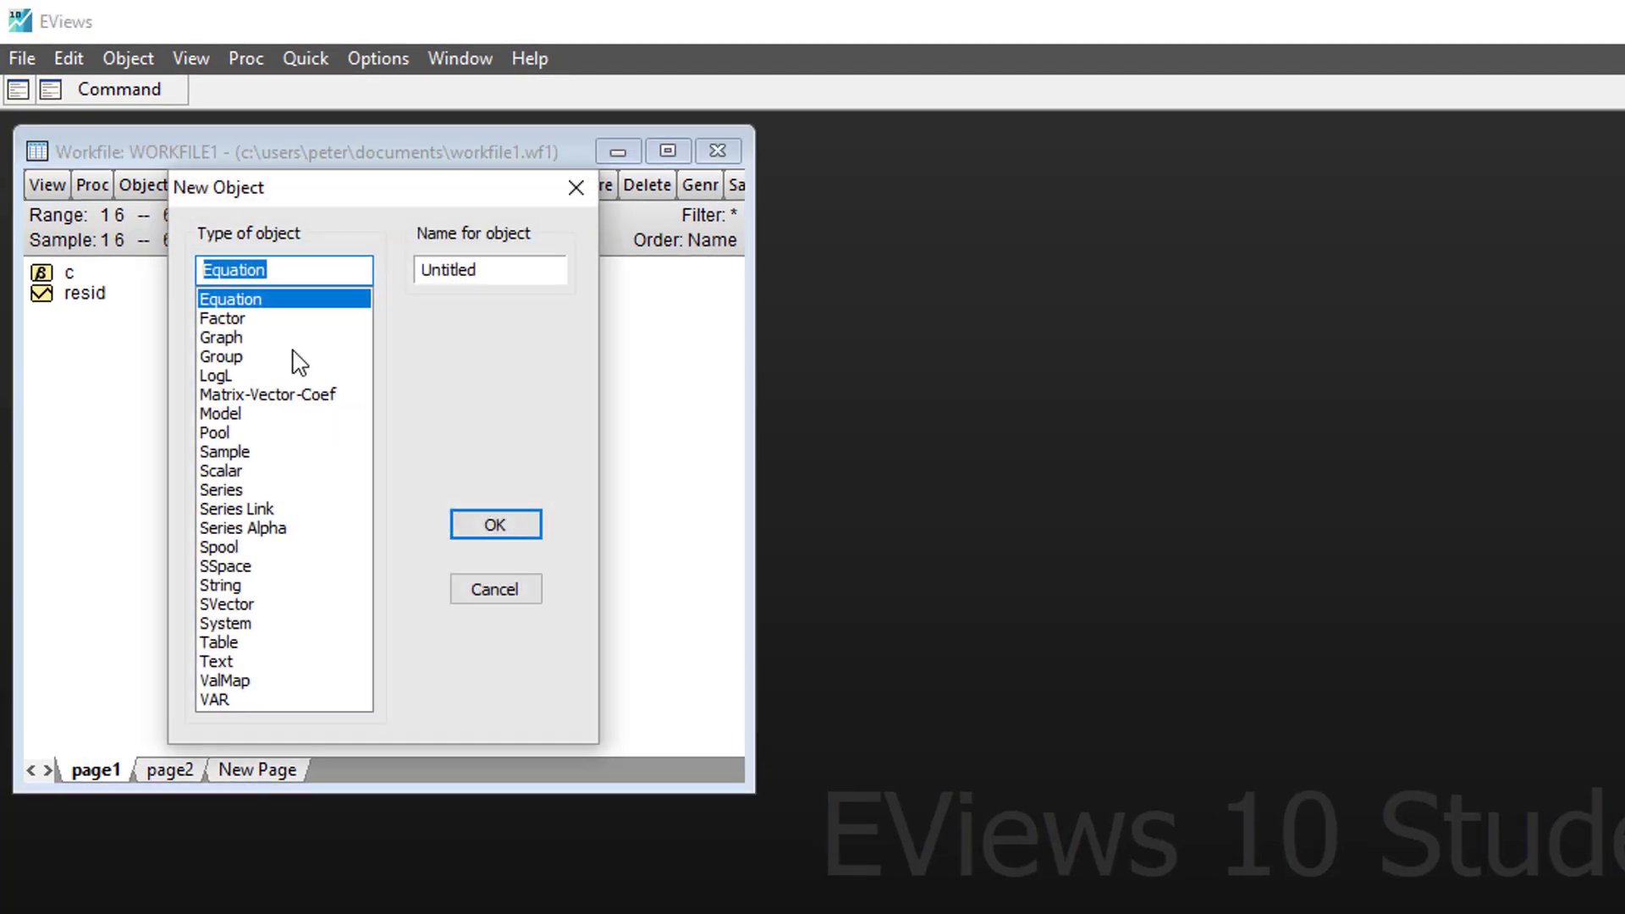
pyautogui.click(245, 491)
pyautogui.doubleClick(489, 275)
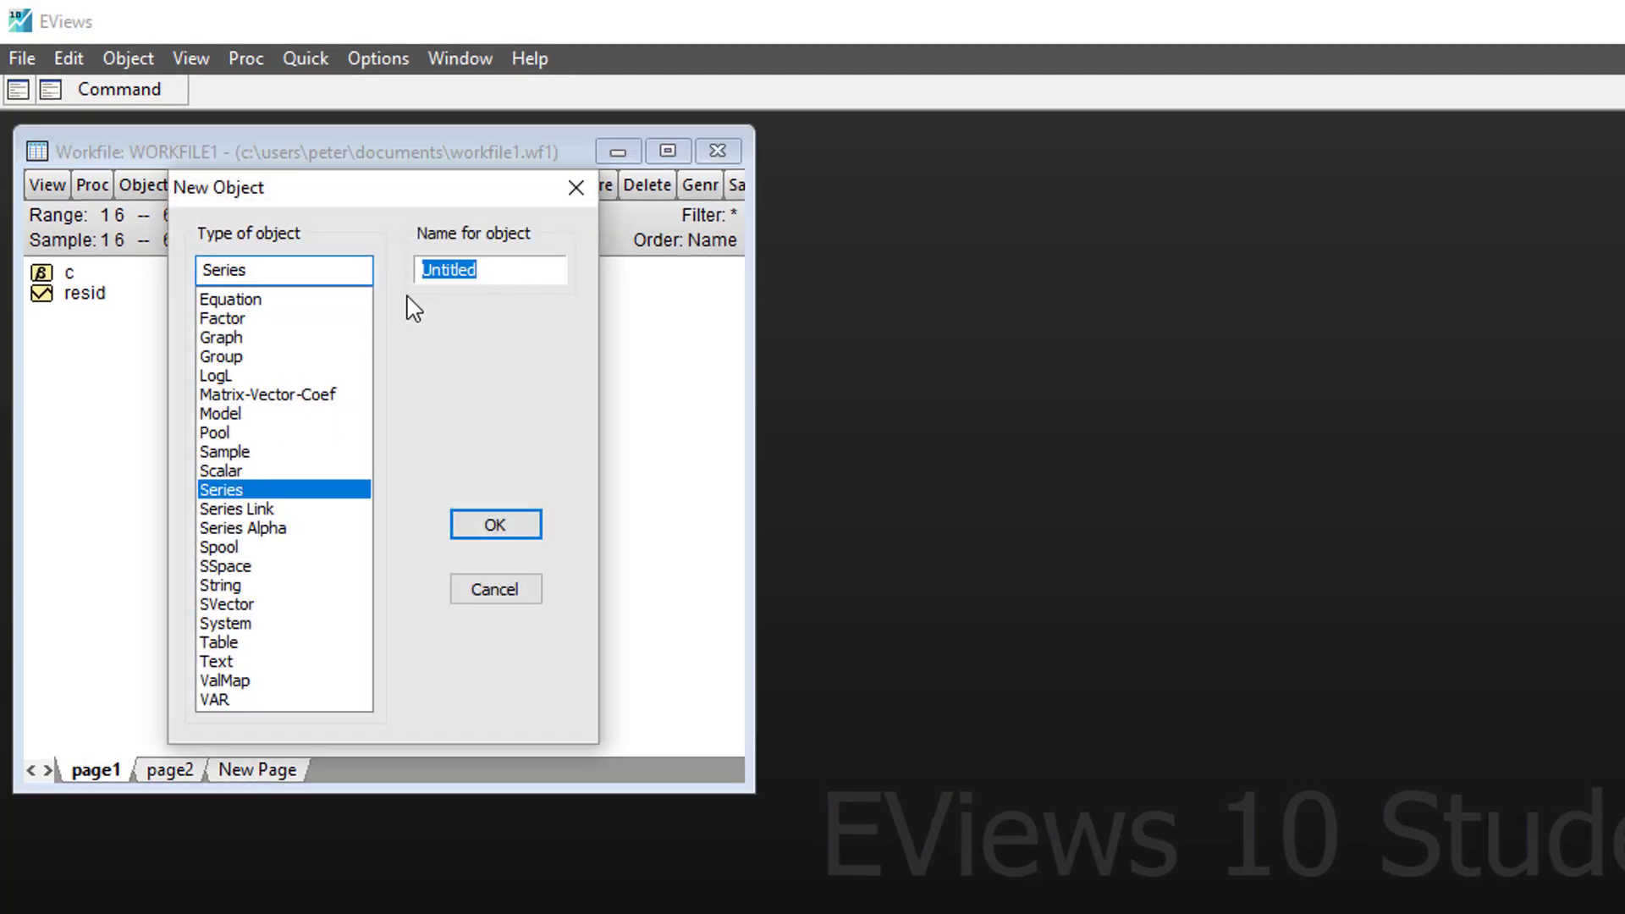
pyautogui.write('series1')
pyautogui.click(479, 527)
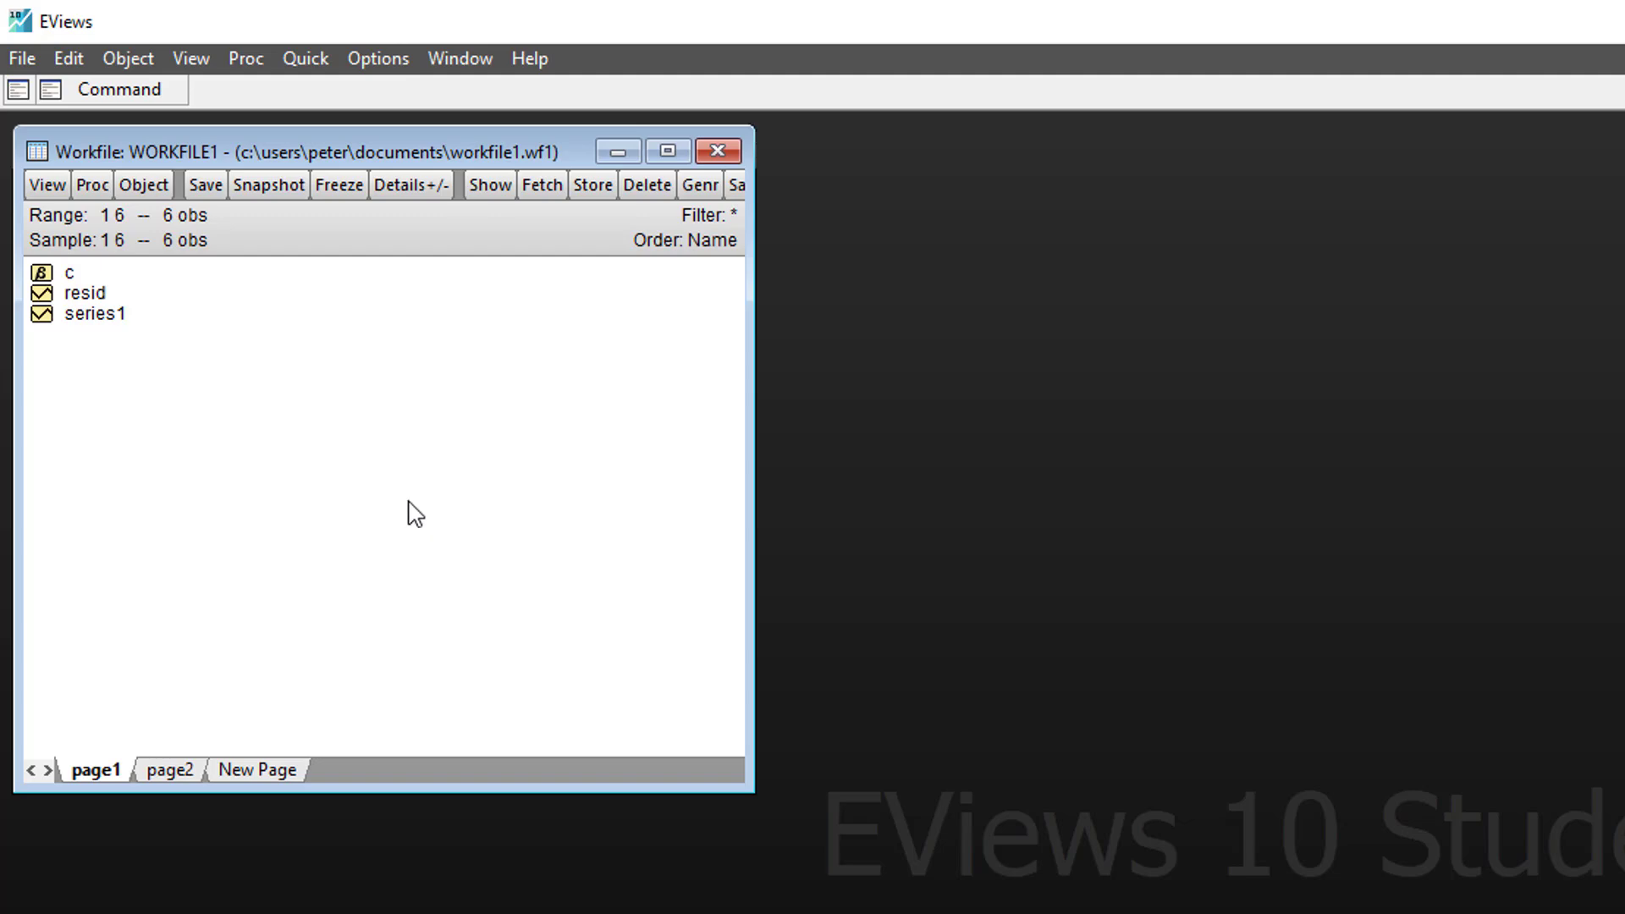
pyautogui.doubleClick(48, 324)
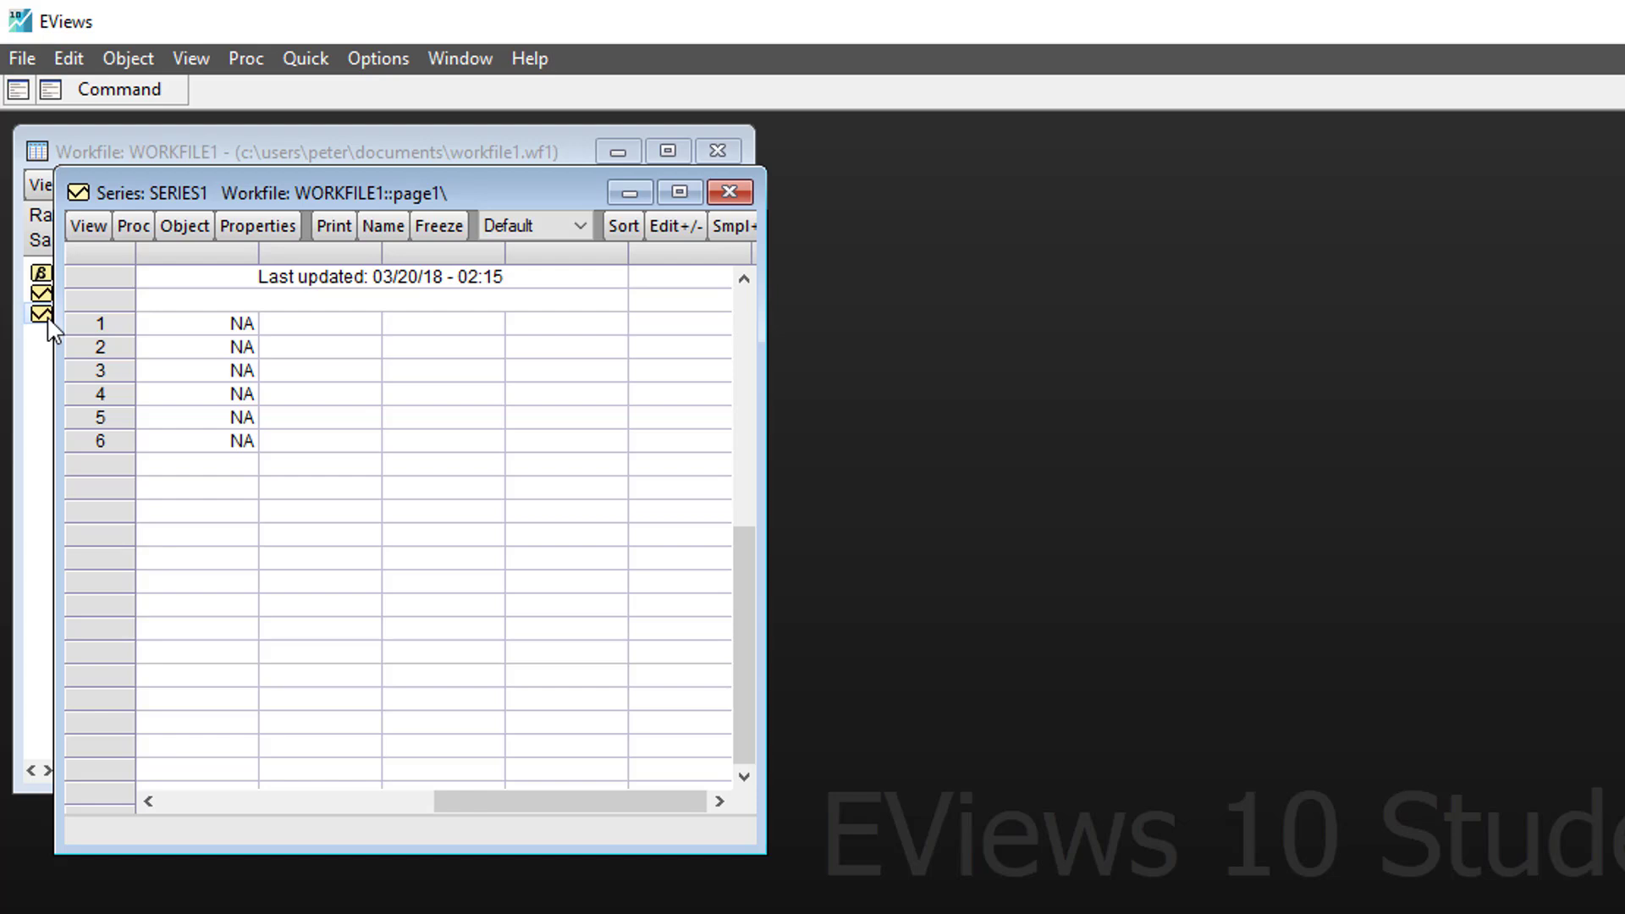
pyautogui.click(729, 191)
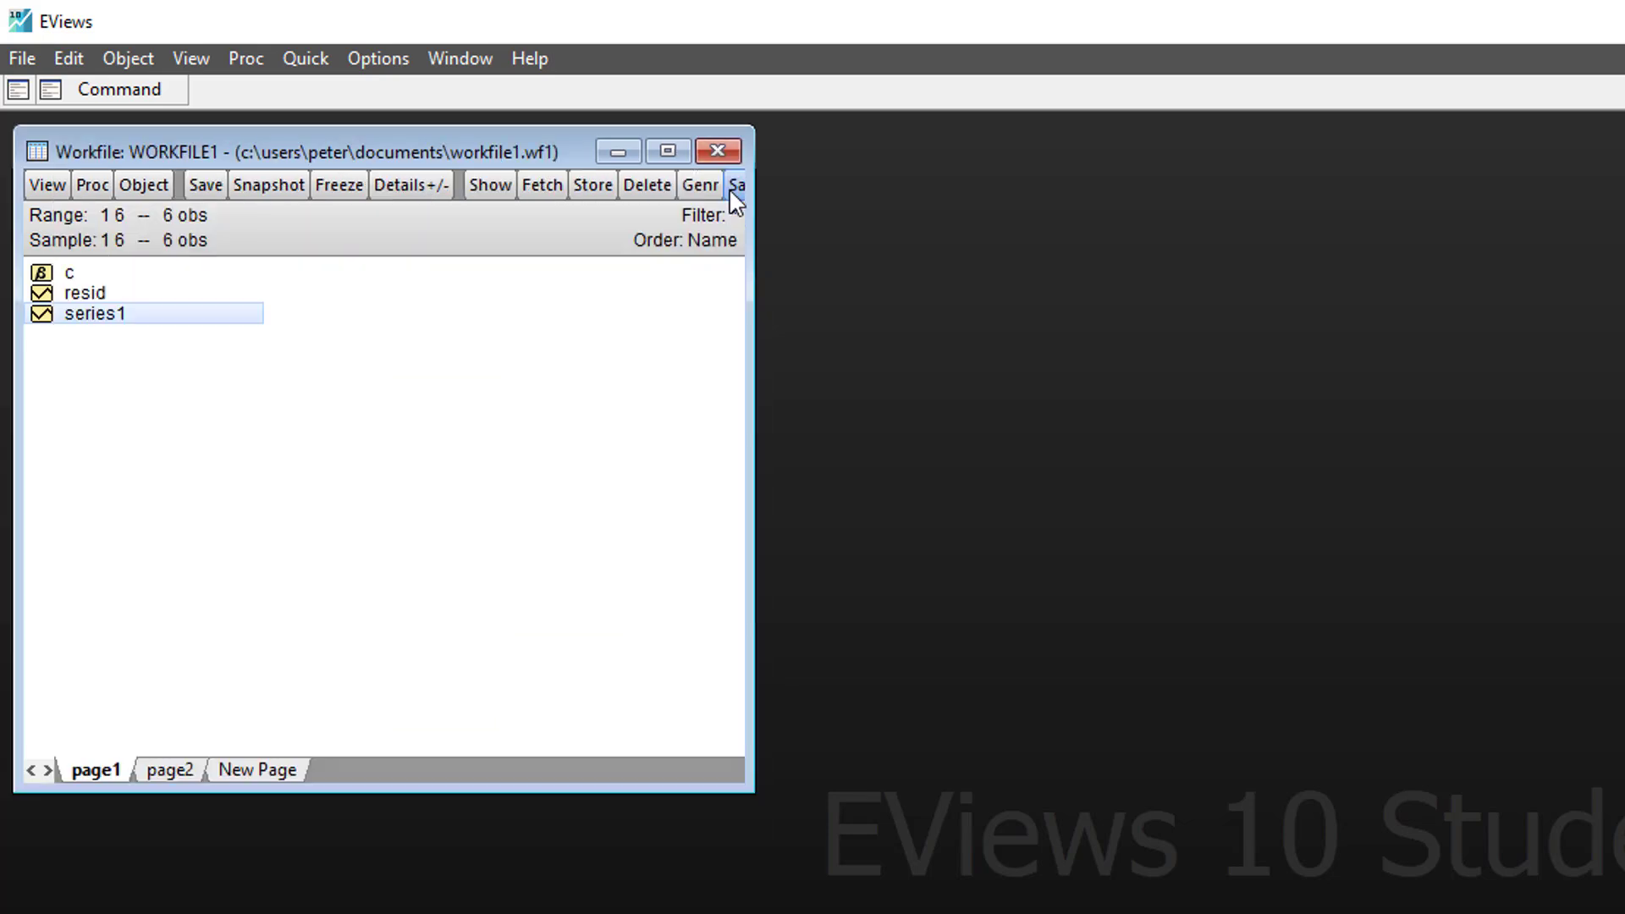
# - Create a series object named series2 in page2
pyautogui.click(169, 769)
pyautogui.rightClick(95, 395)
pyautogui.click(161, 417)
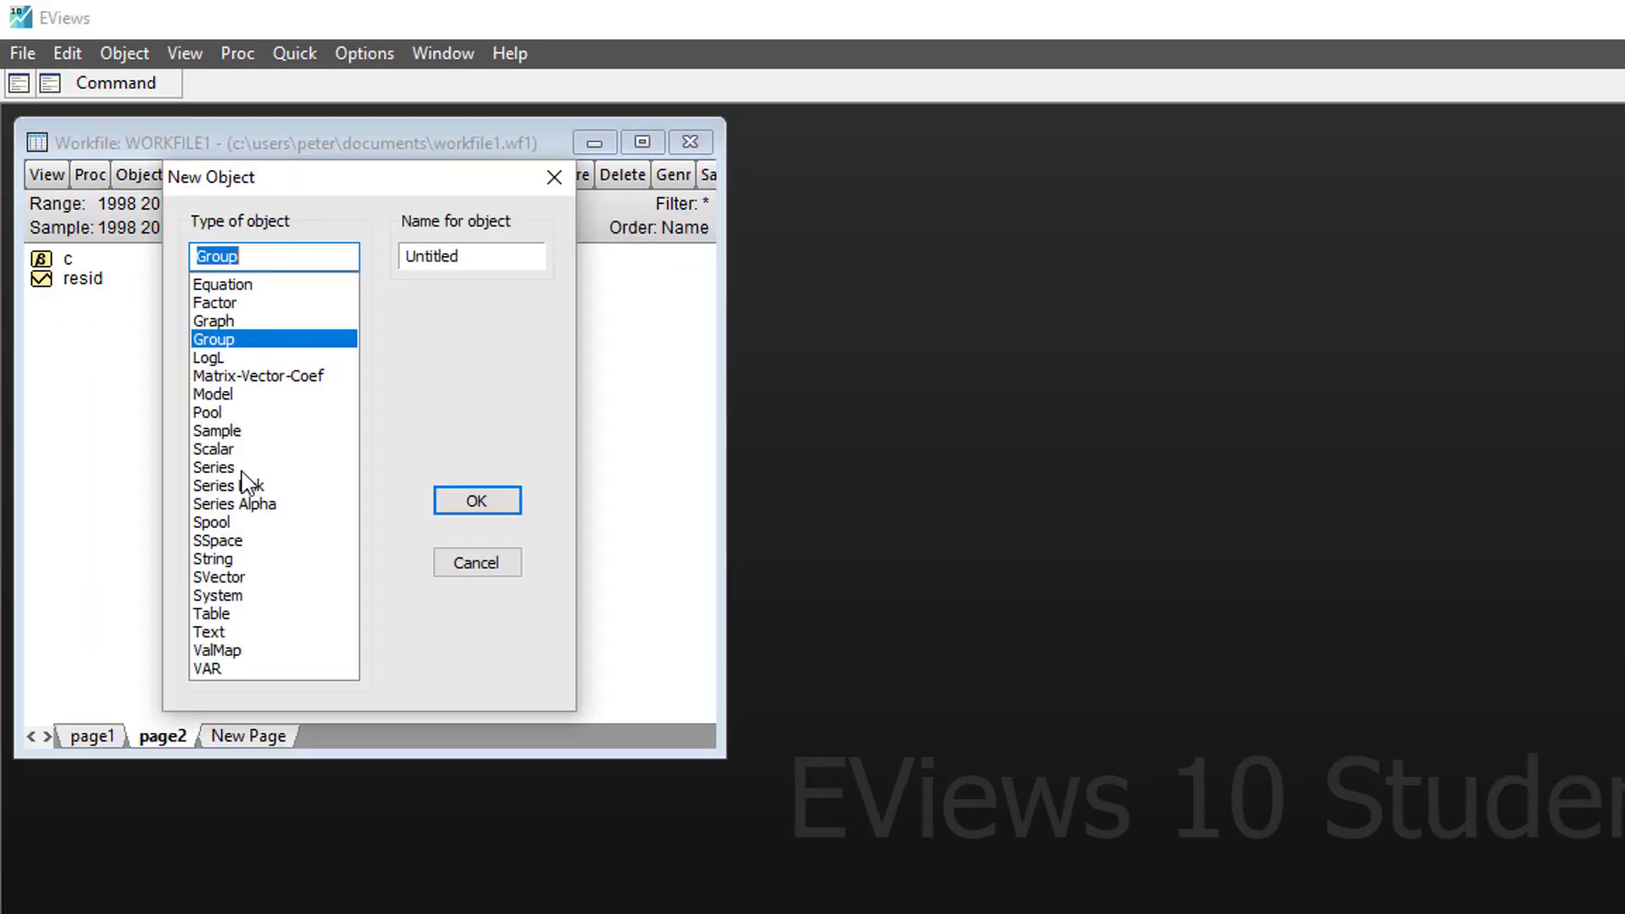
pyautogui.click(214, 469)
pyautogui.press('Tab')
pyautogui.write('series2')
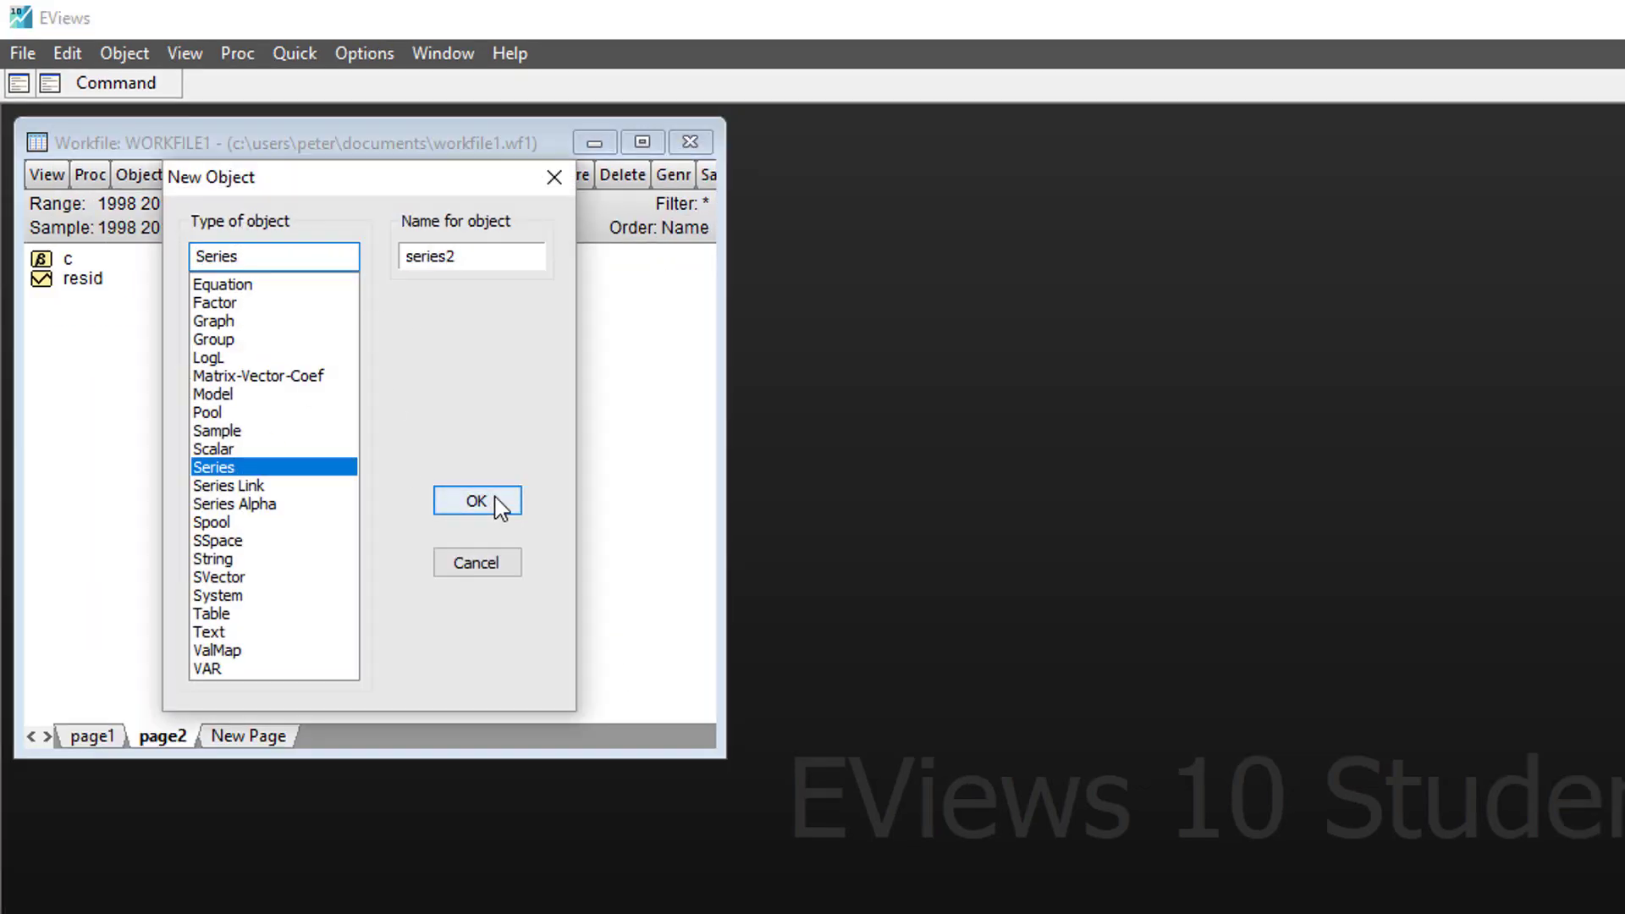
pyautogui.click(477, 502)
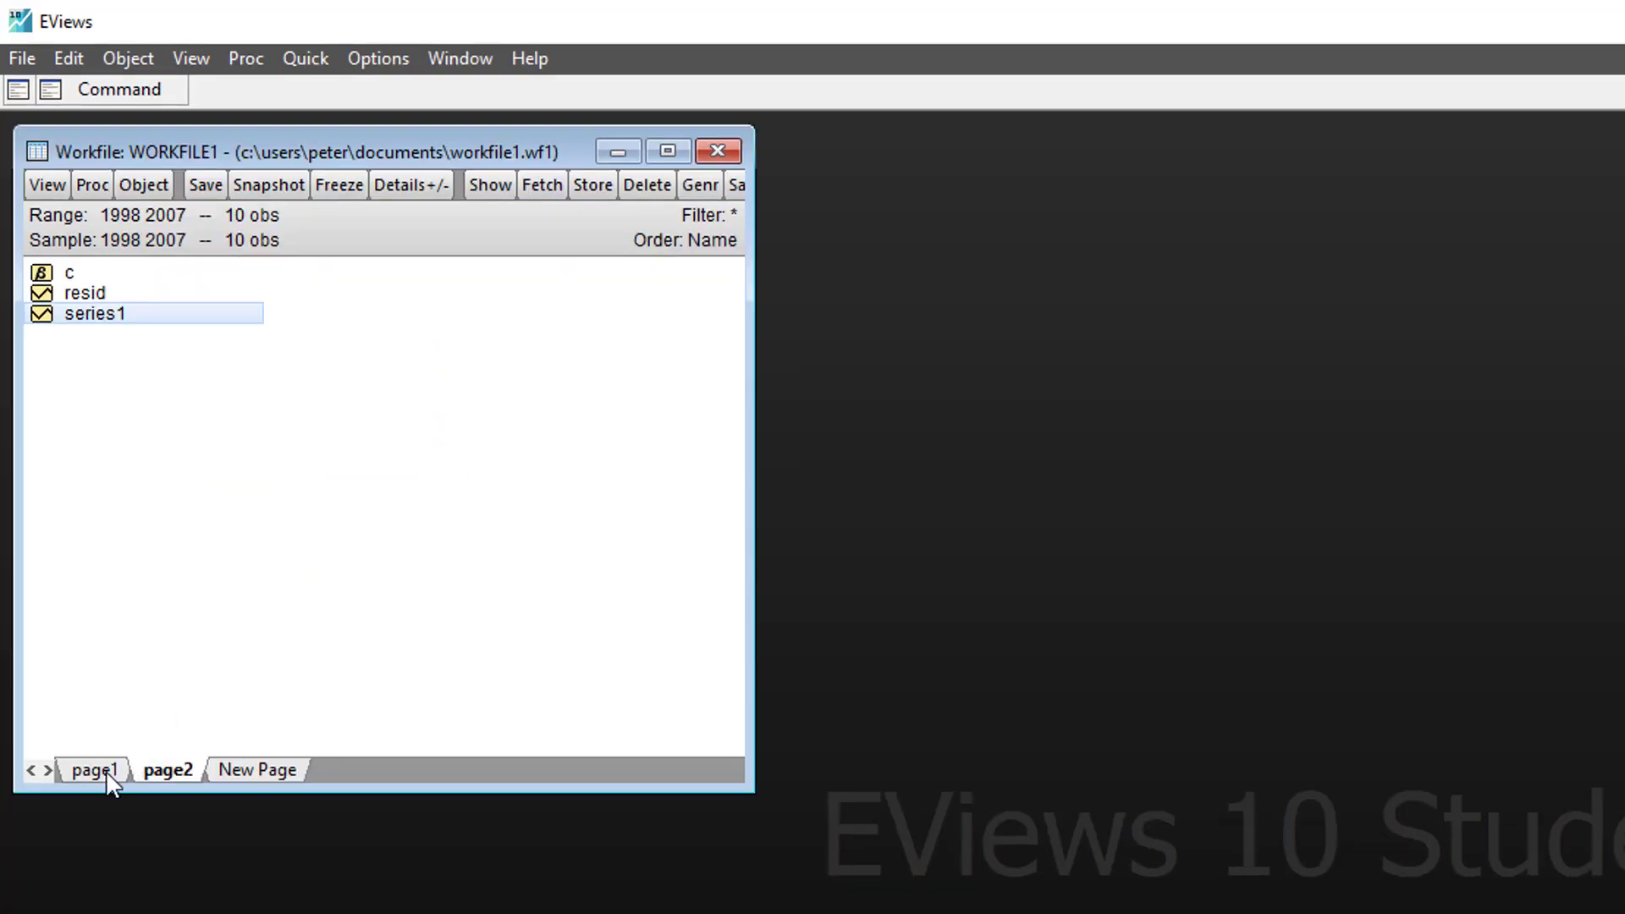
# - Compare series1 and the coefficient vector c of page1 side by side, and close the coefficient vector
pyautogui.click(112, 735)
pyautogui.doubleClick(44, 315)
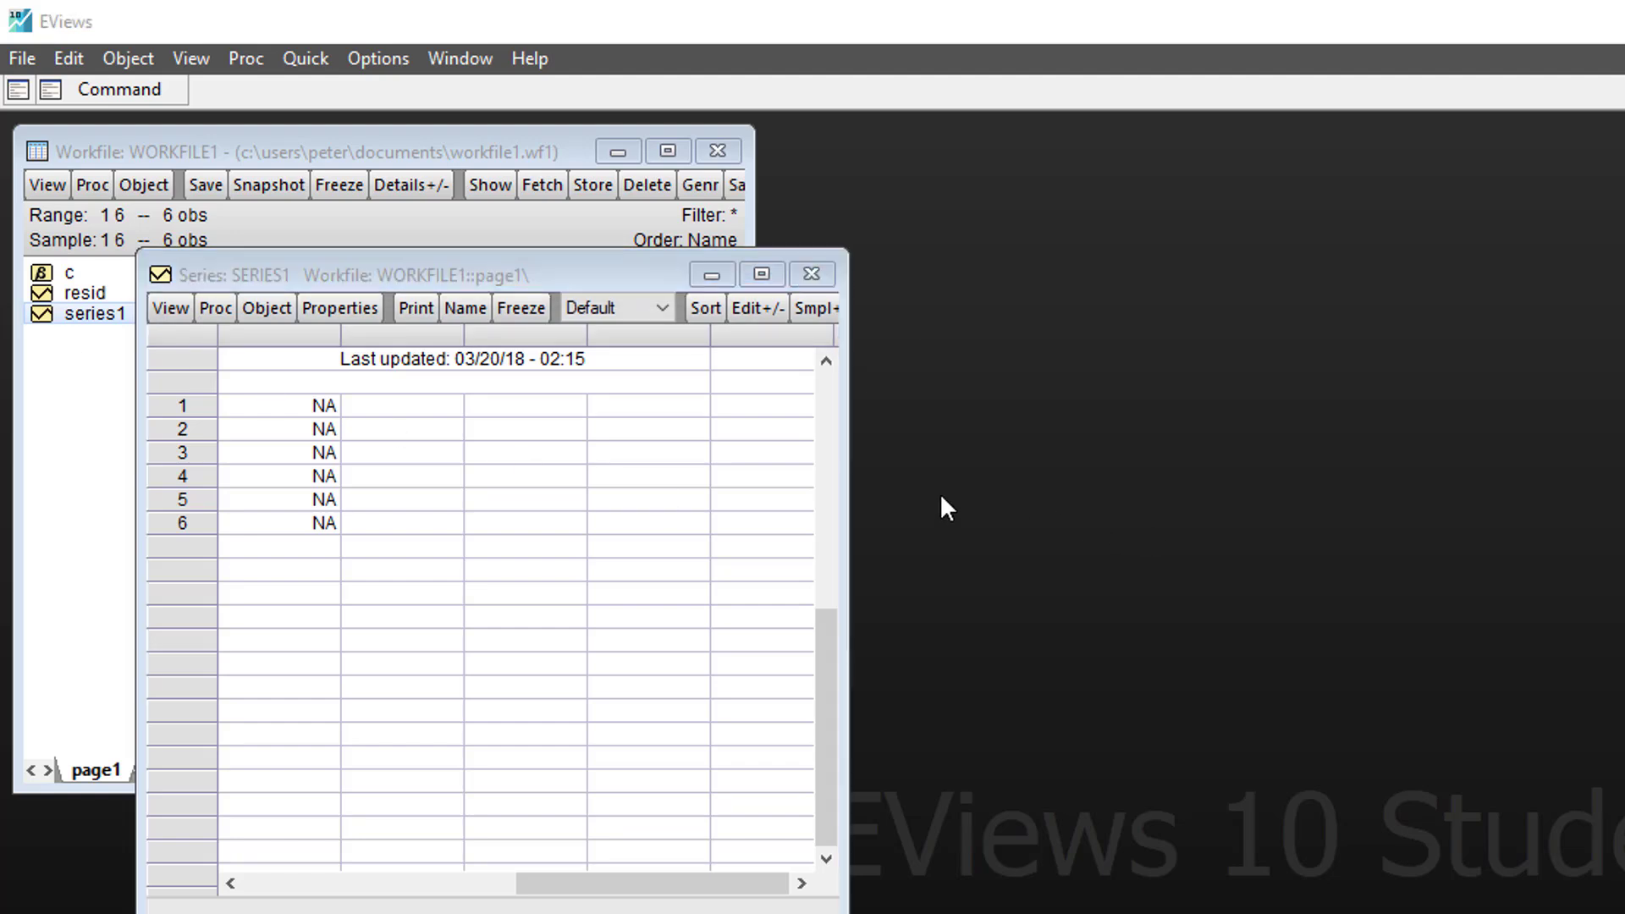
pyautogui.moveTo(559, 282); pyautogui.dragTo(858, 334)
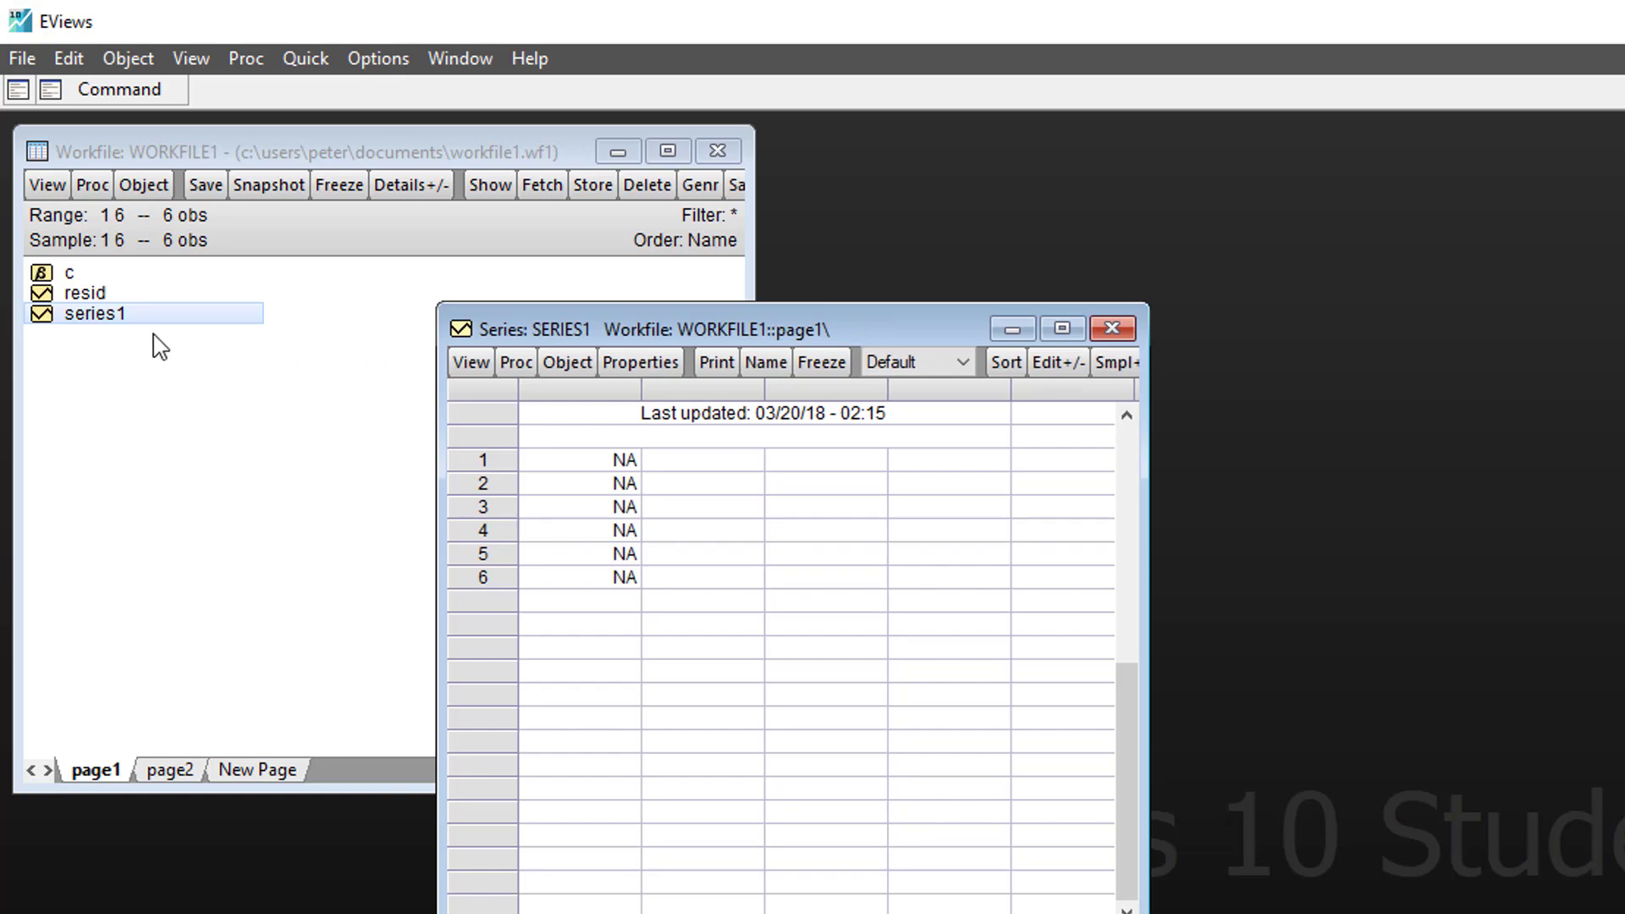
pyautogui.doubleClick(68, 272)
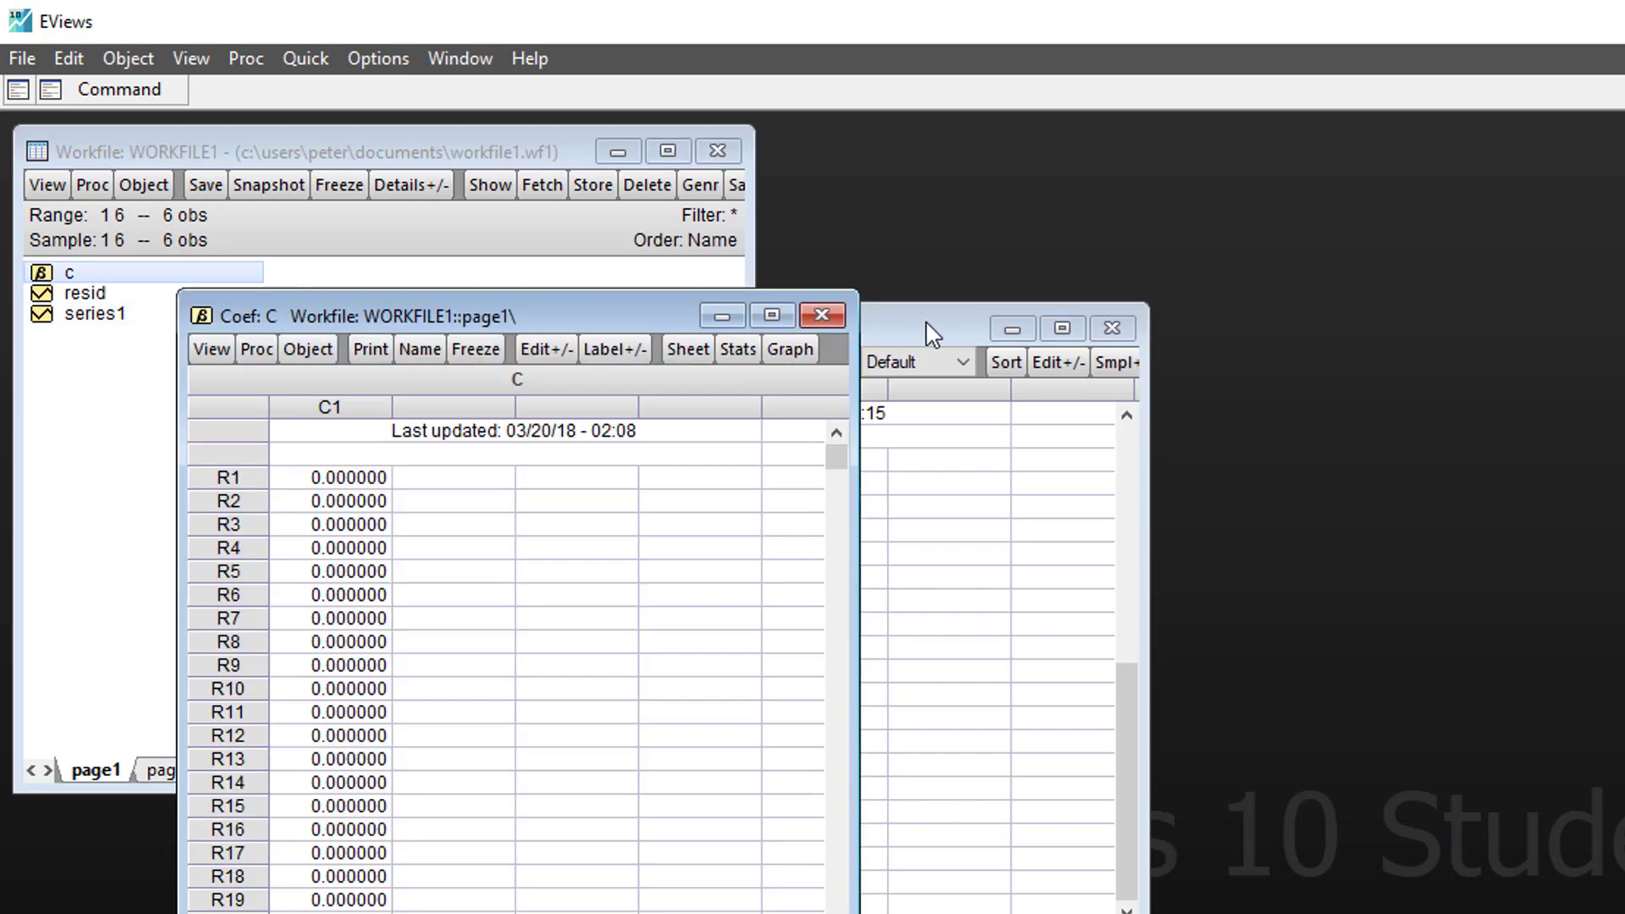
pyautogui.moveTo(927, 320); pyautogui.dragTo(1349, 298)
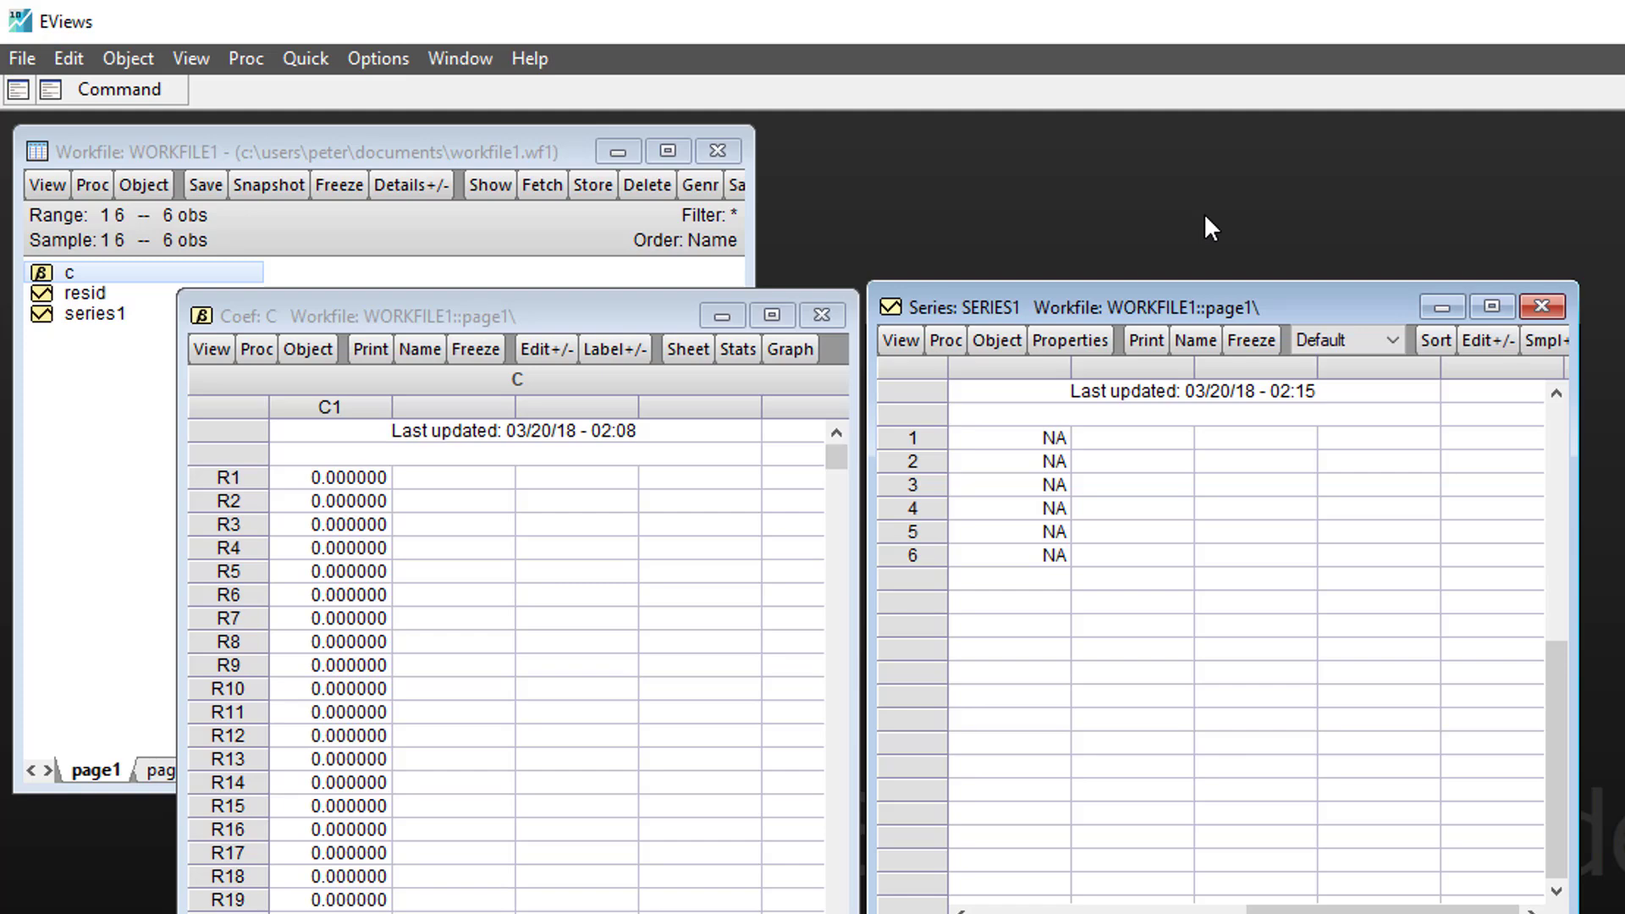
pyautogui.click(821, 315)
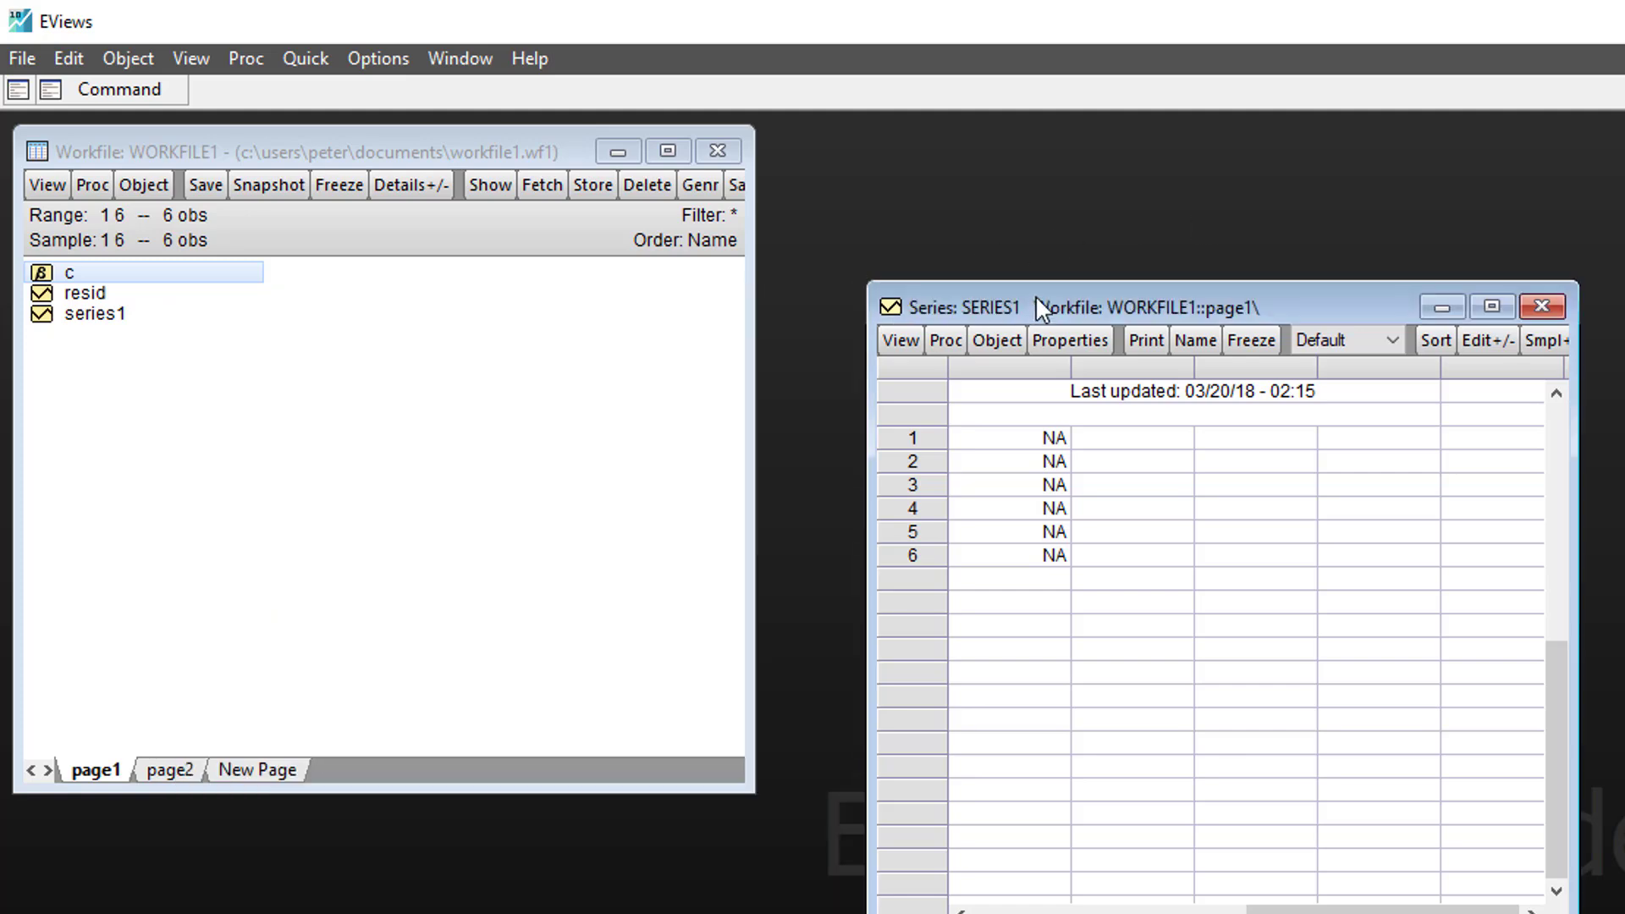
# - Enter the values 5, 3, 2, 2, 3 and 5 for observations 1 to 6 of series1 in page1, and close the series
pyautogui.moveTo(1020, 298); pyautogui.dragTo(479, 294)
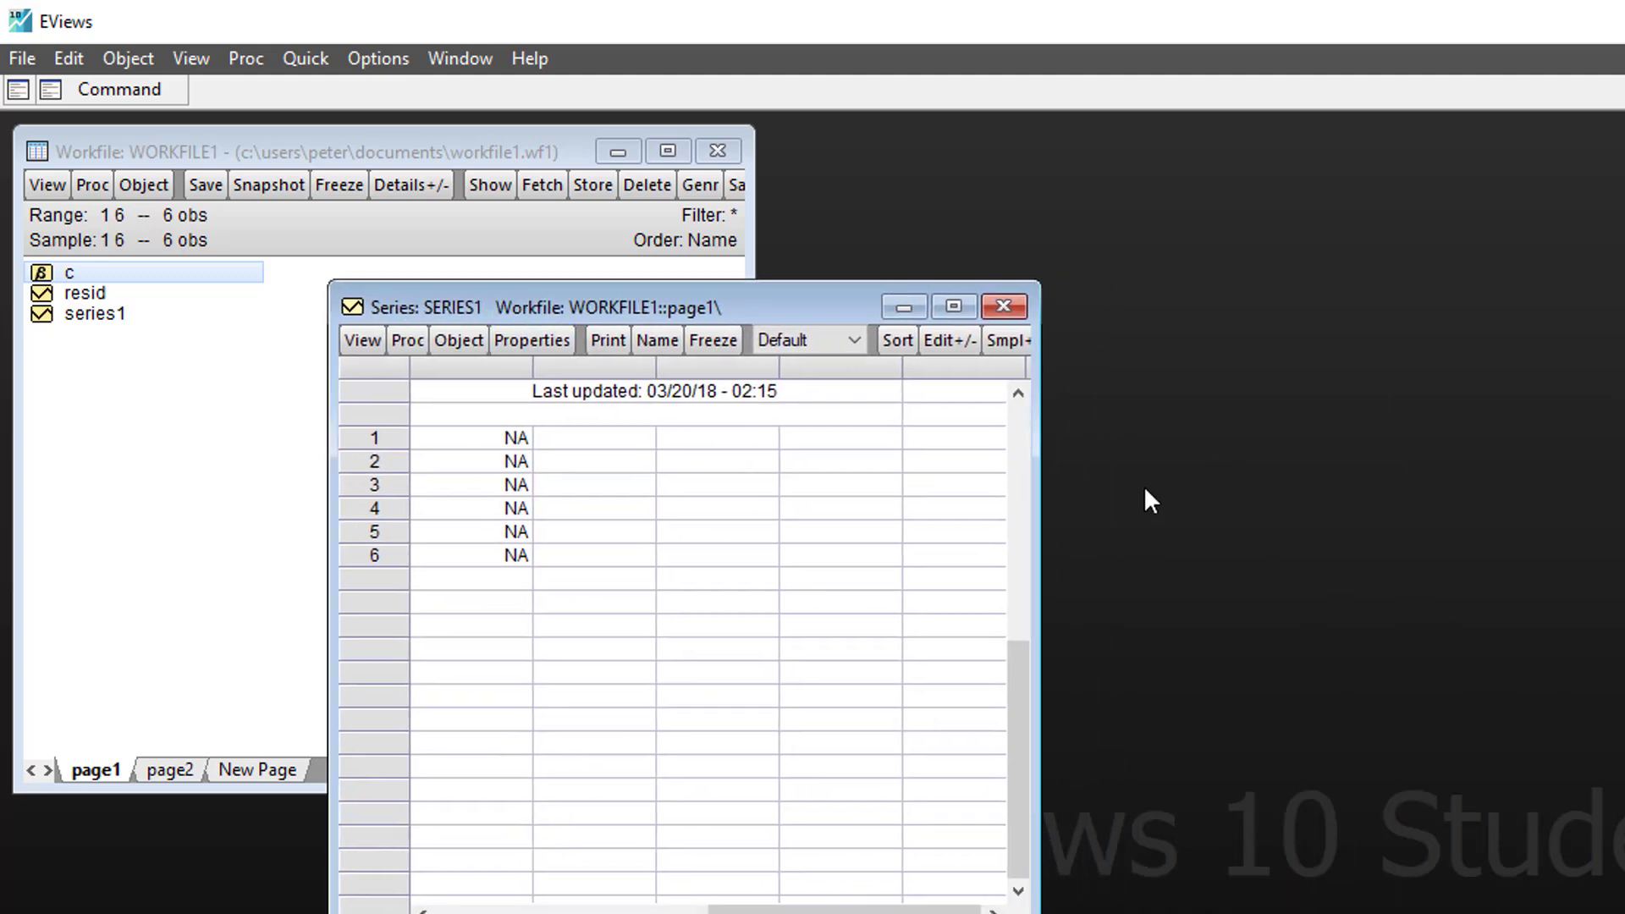
pyautogui.click(944, 343)
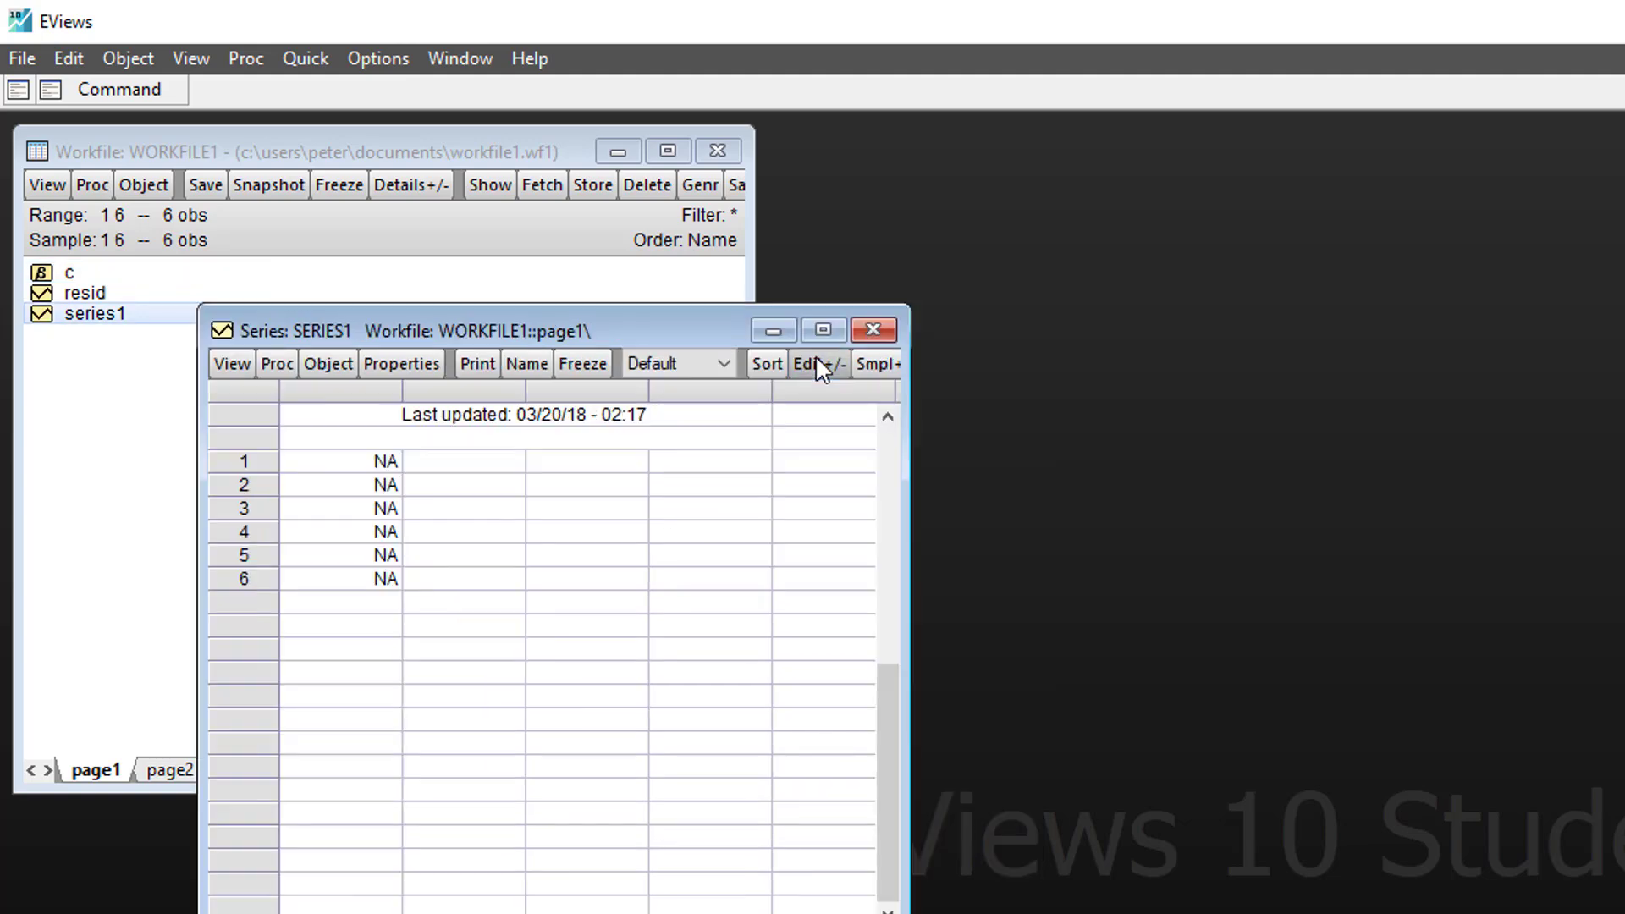
pyautogui.click(816, 355)
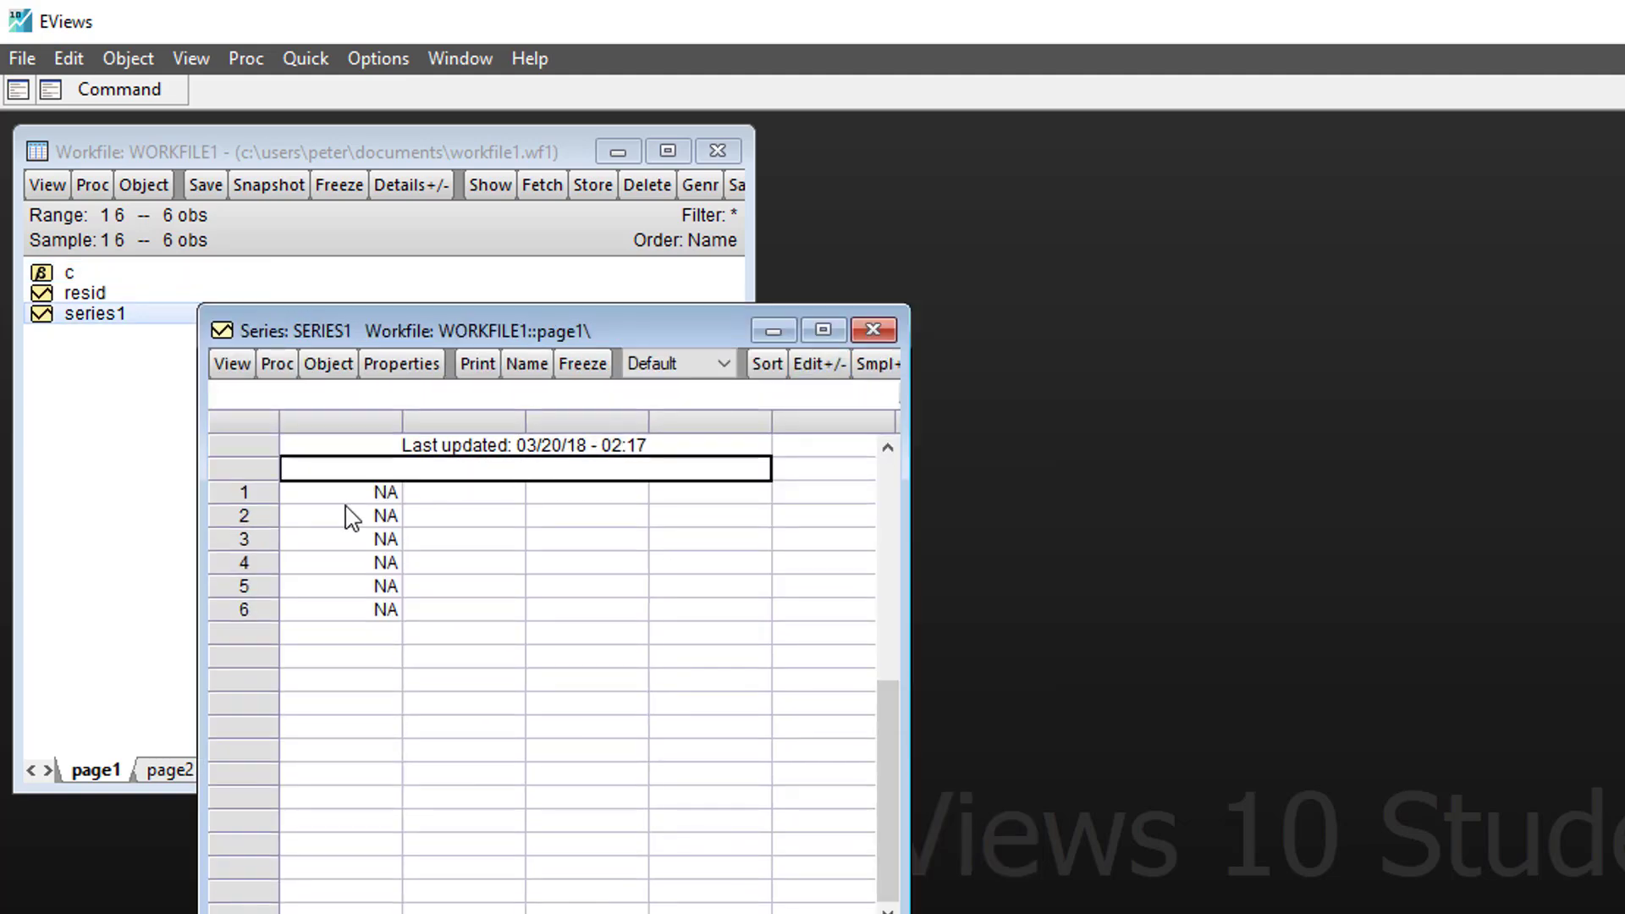
pyautogui.click(385, 492)
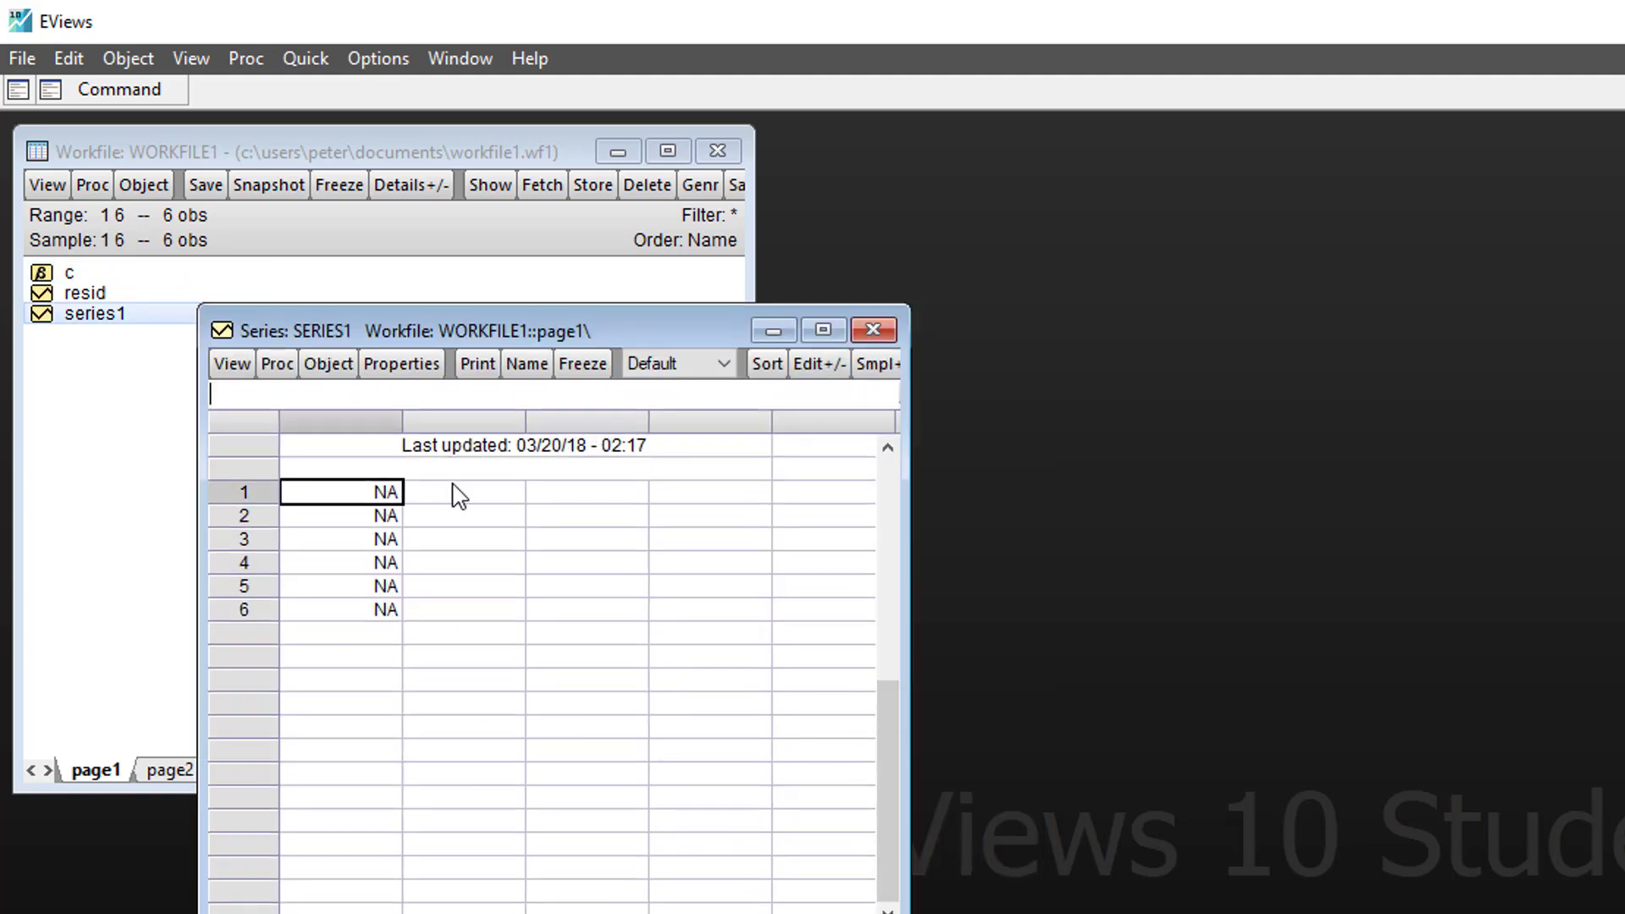
pyautogui.write('5')
pyautogui.press('Return')
pyautogui.write('3')
pyautogui.press('Return')
pyautogui.write('2')
pyautogui.press('Return')
pyautogui.write('2')
pyautogui.press('Return')
pyautogui.write('3')
pyautogui.press('Return')
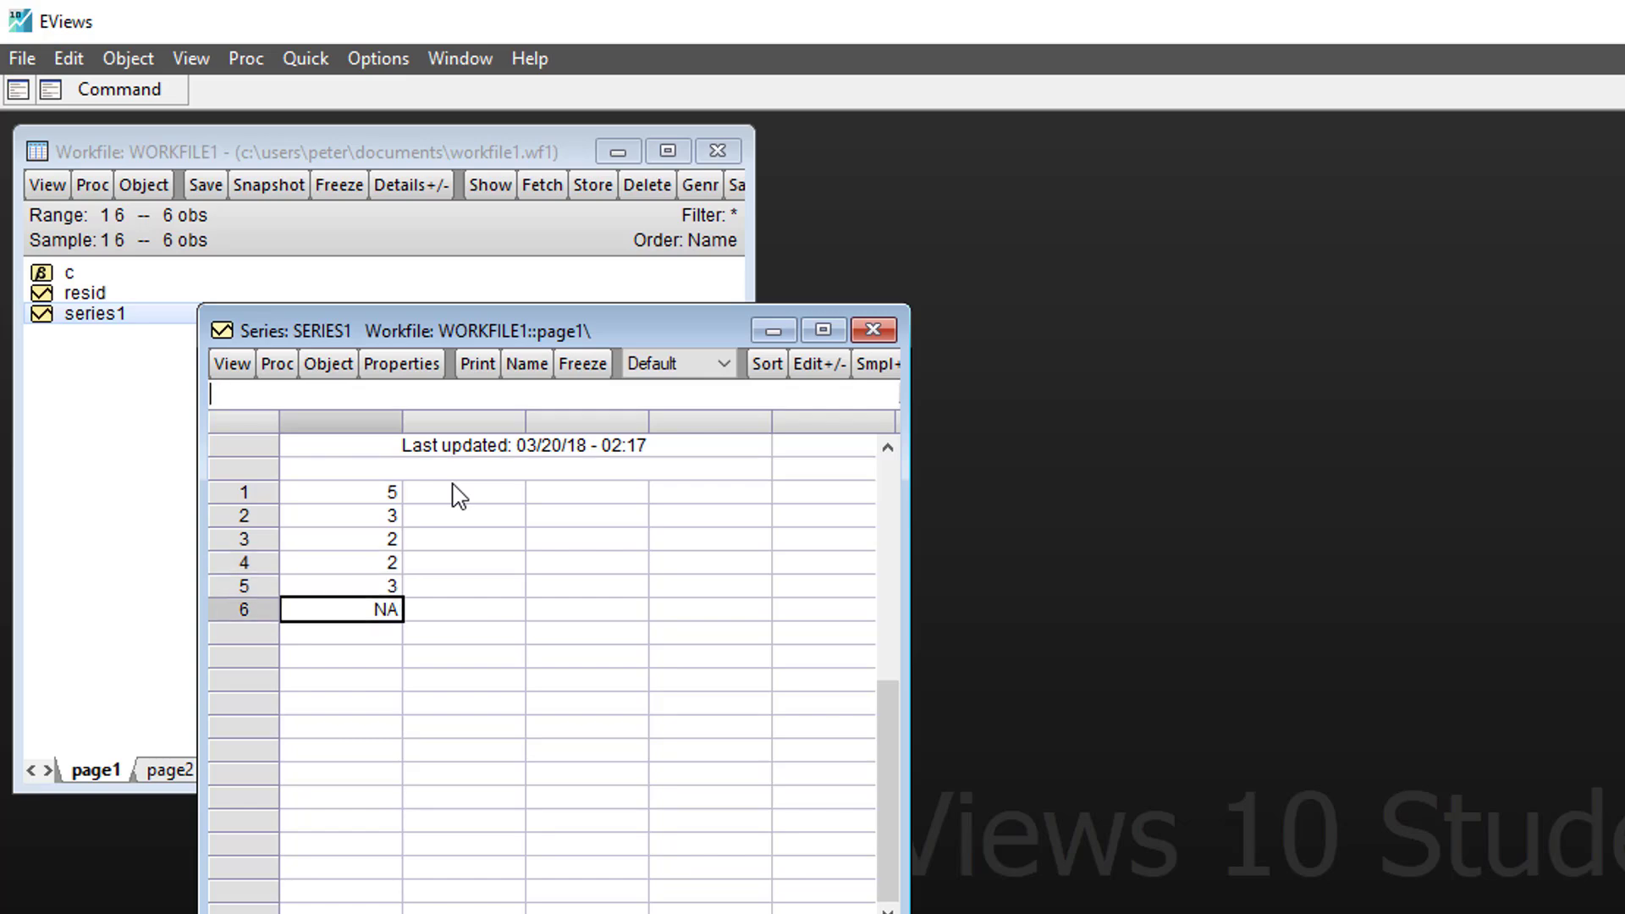
pyautogui.write('5')
pyautogui.click(873, 329)
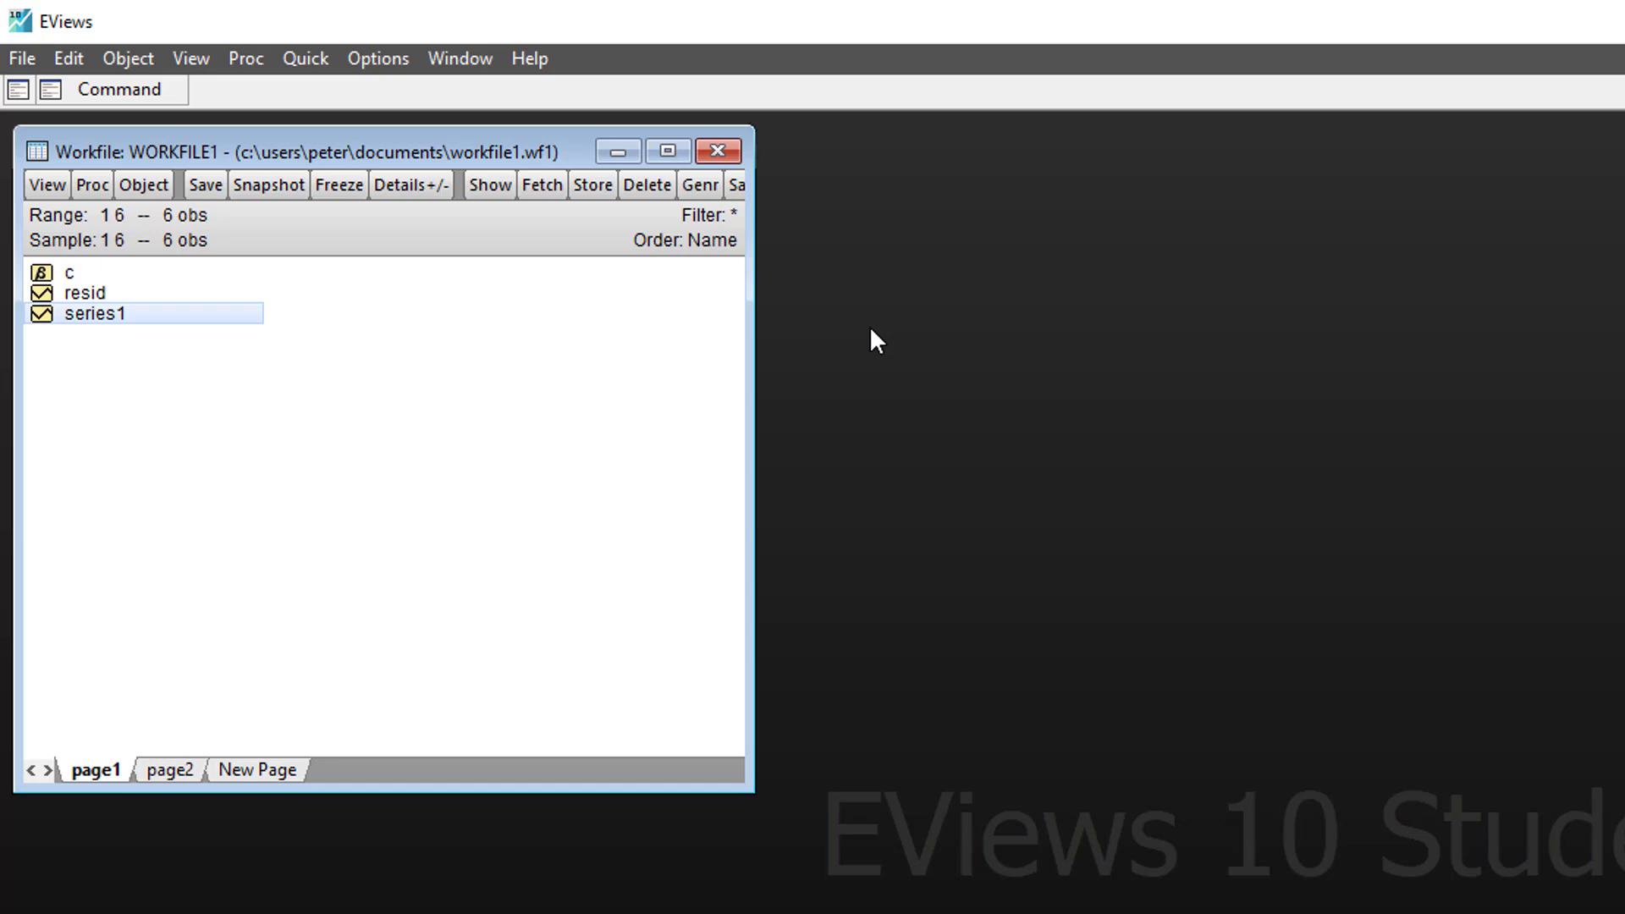
# - View series1 as a basic Line & Symbol graph of the raw data, and return to its spreadsheet view
pyautogui.doubleClick(41, 317)
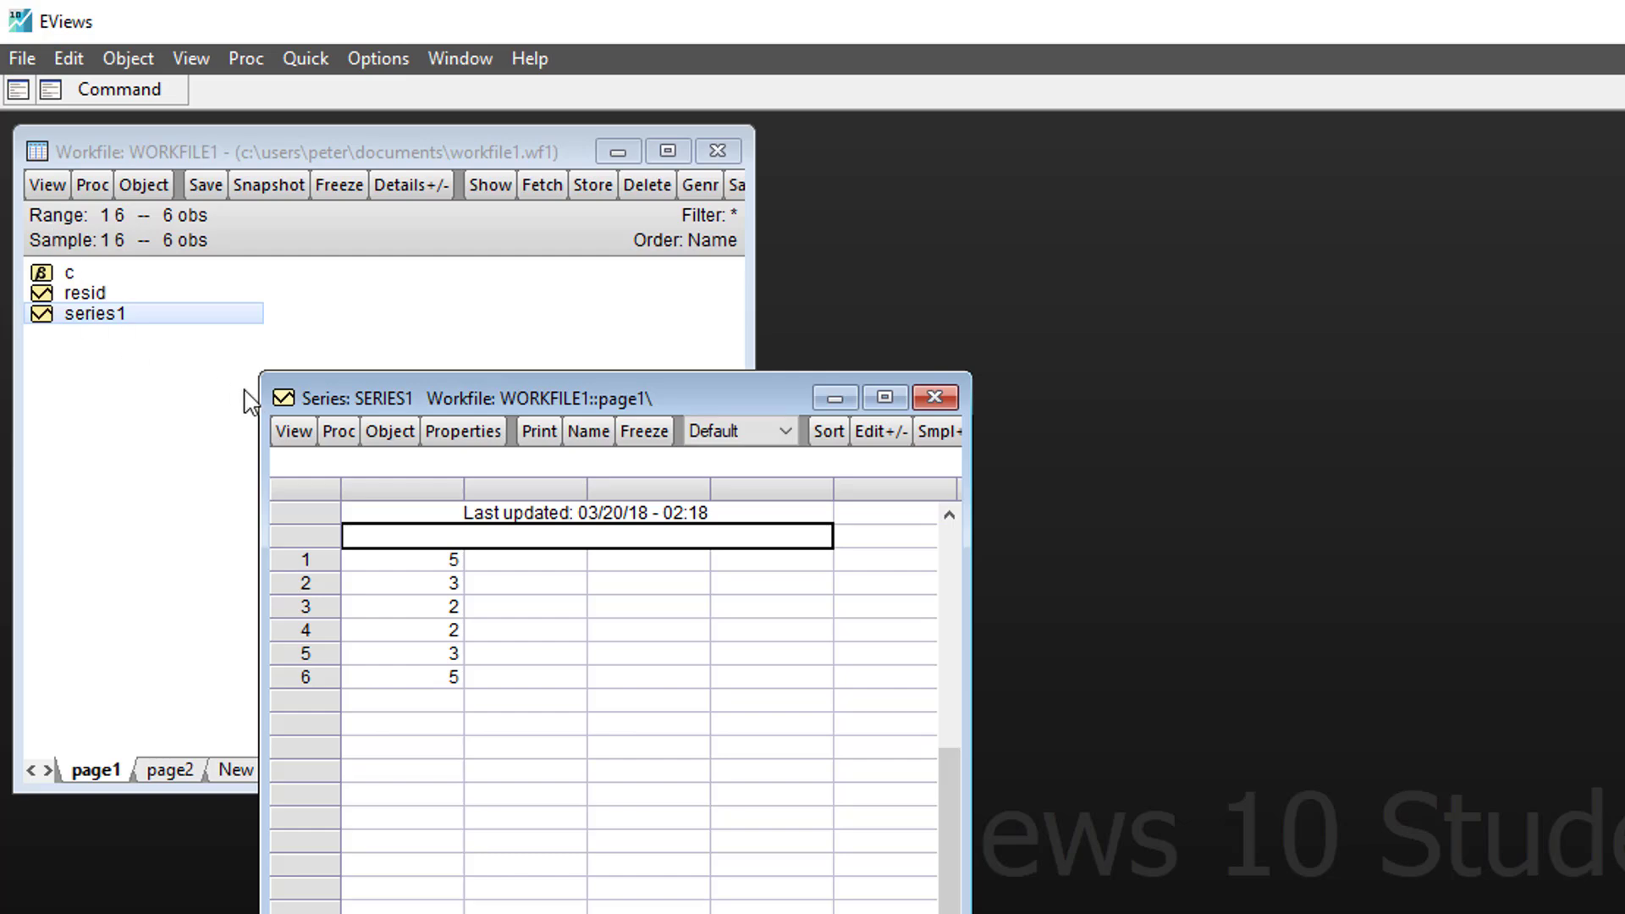
pyautogui.click(290, 433)
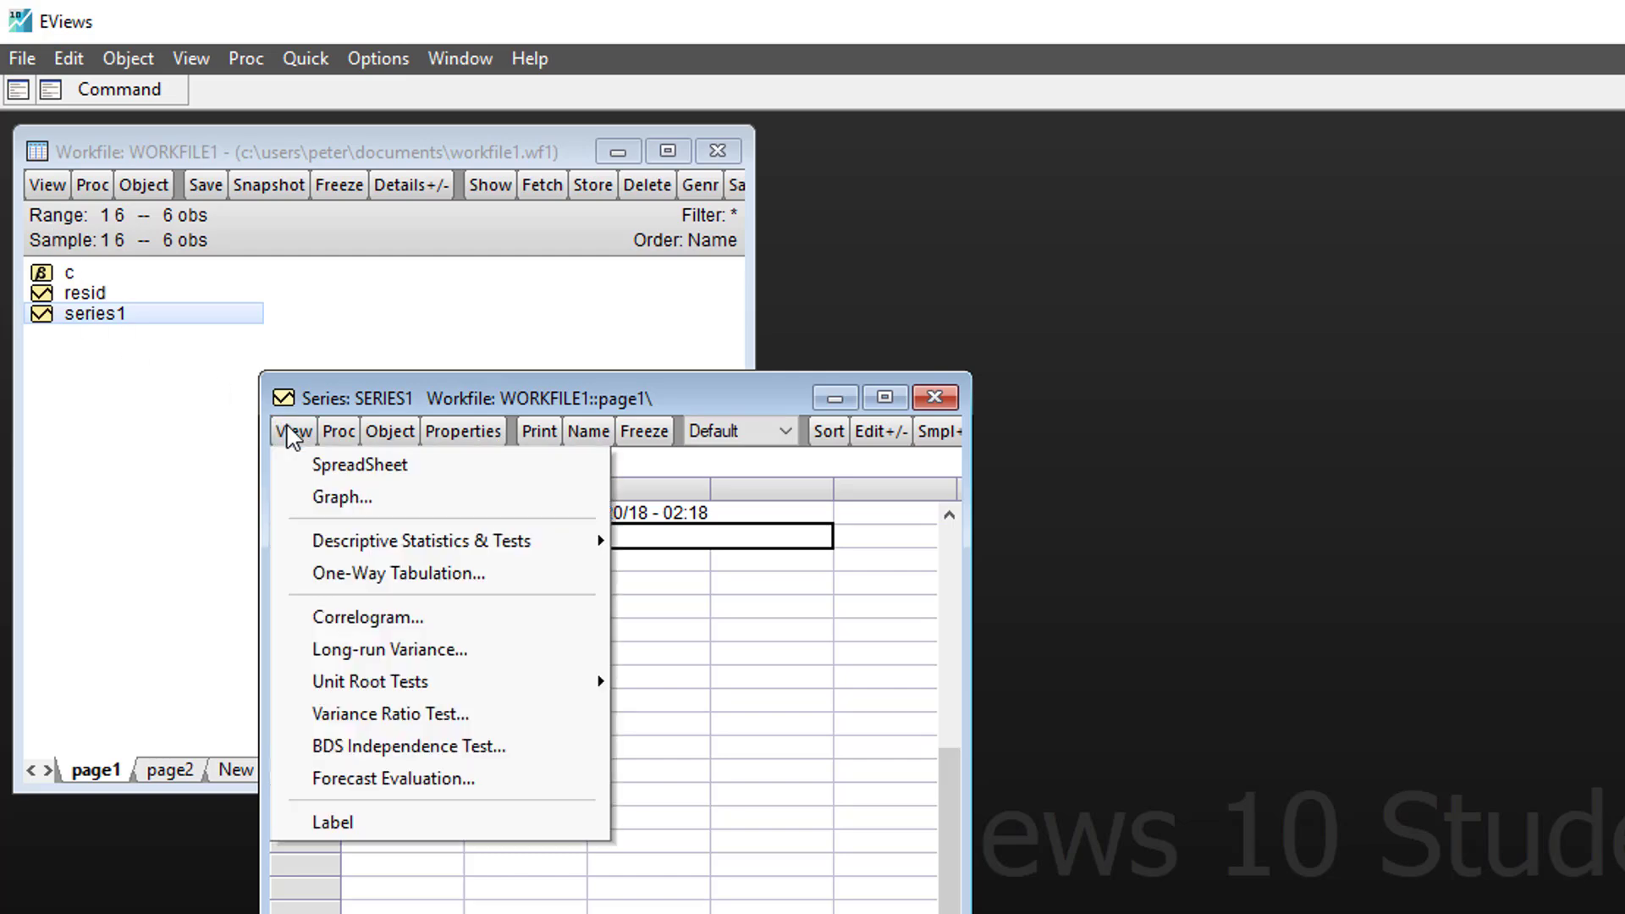
pyautogui.click(330, 499)
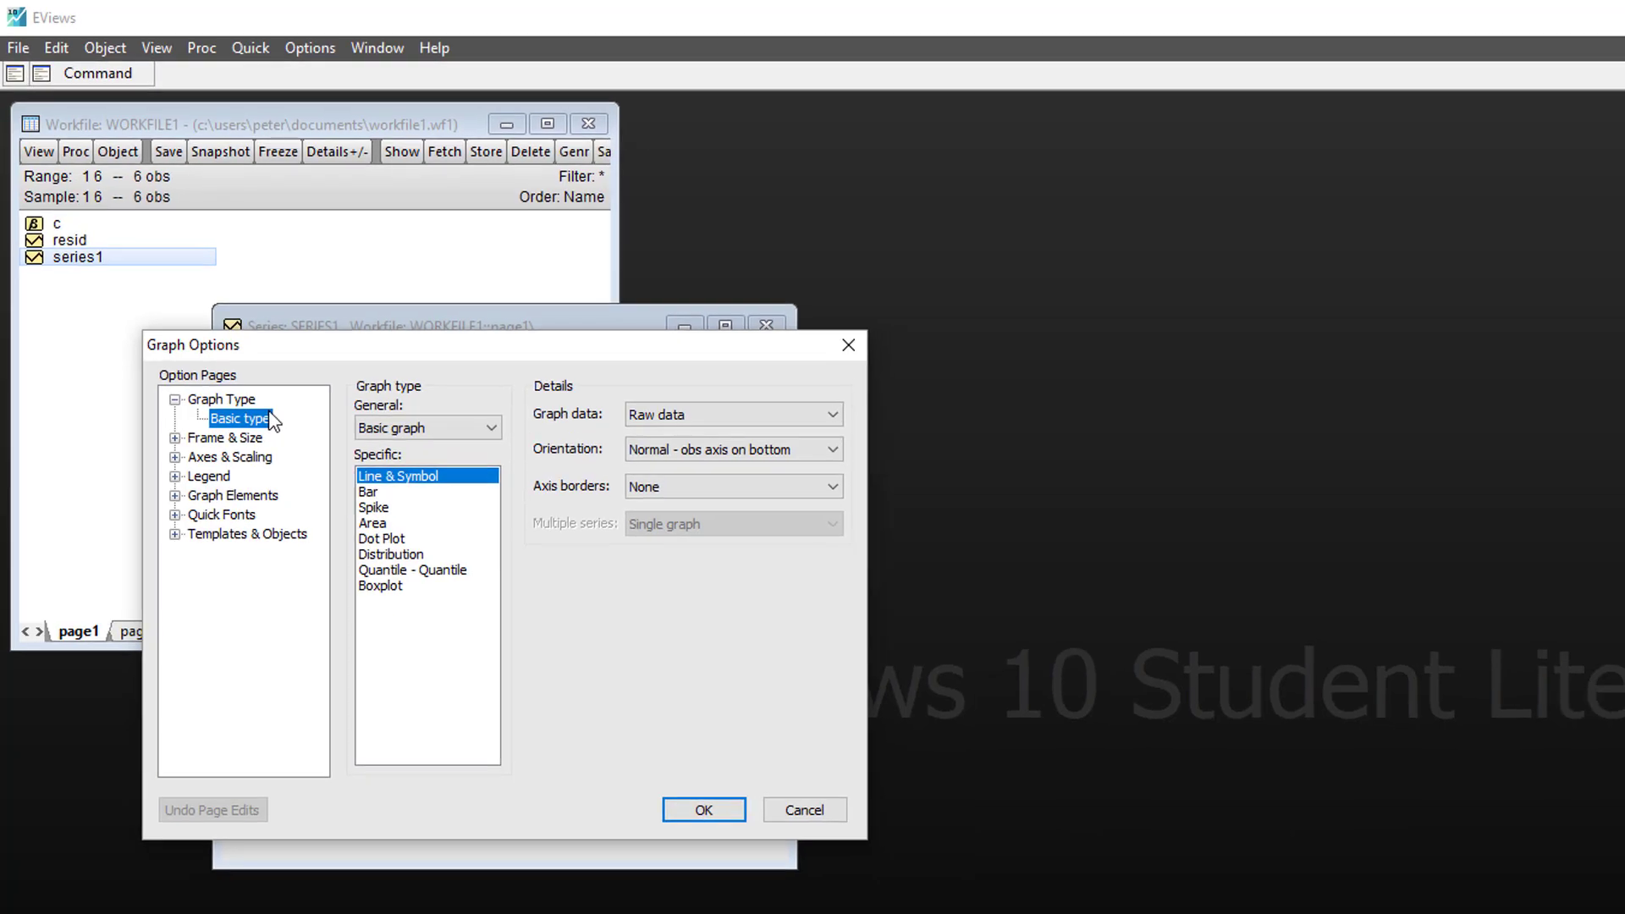
pyautogui.click(701, 811)
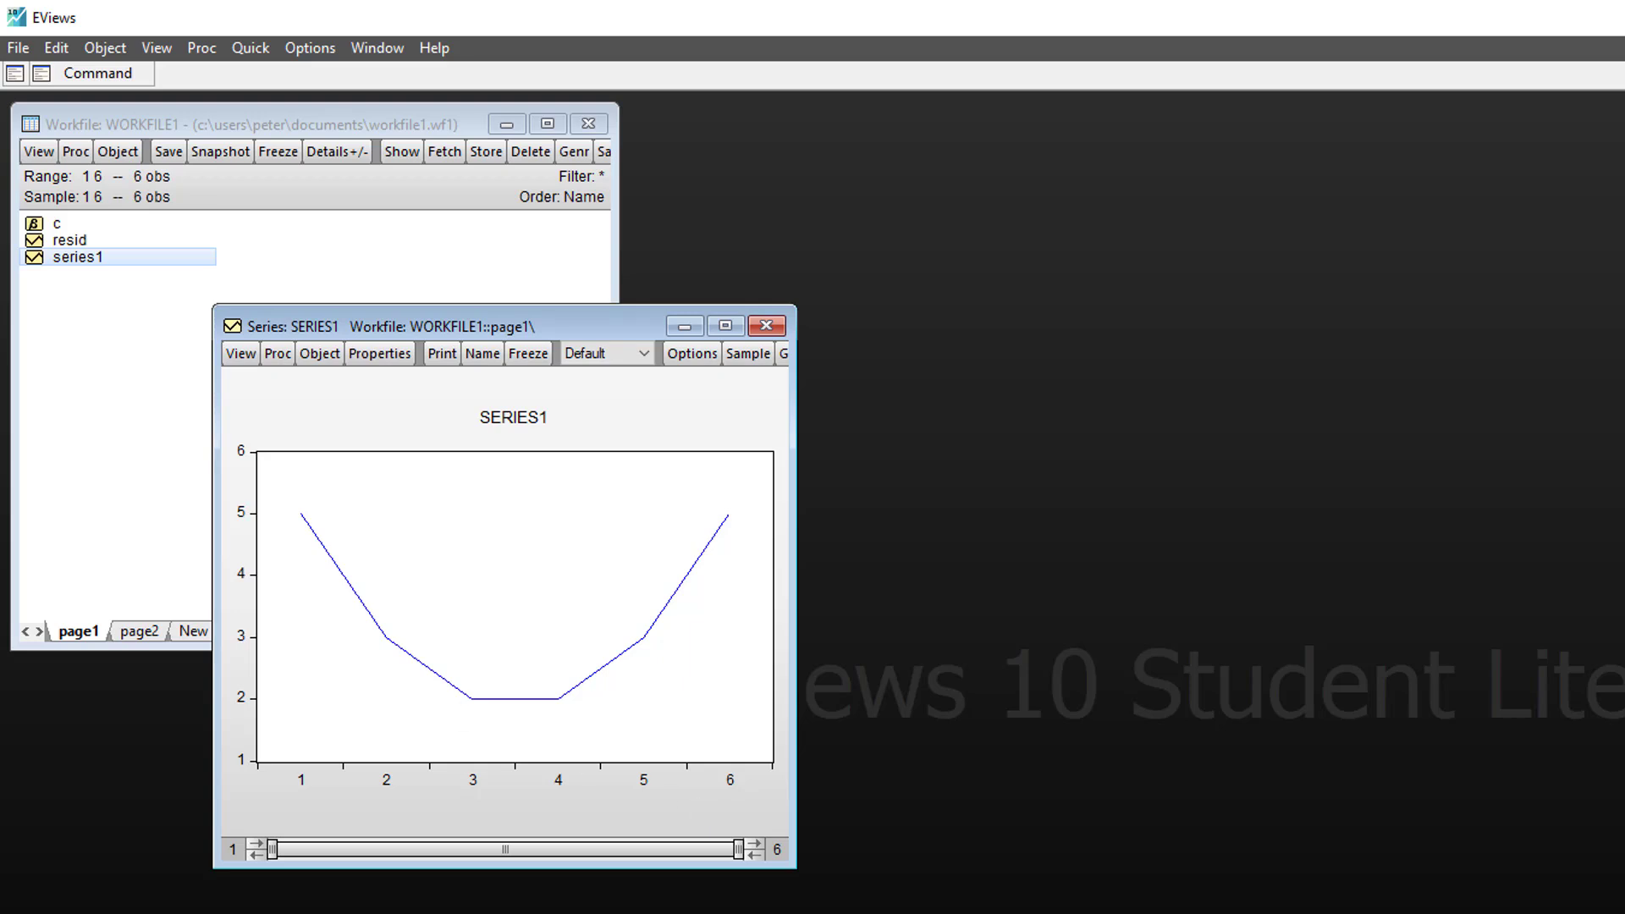
pyautogui.click(240, 353)
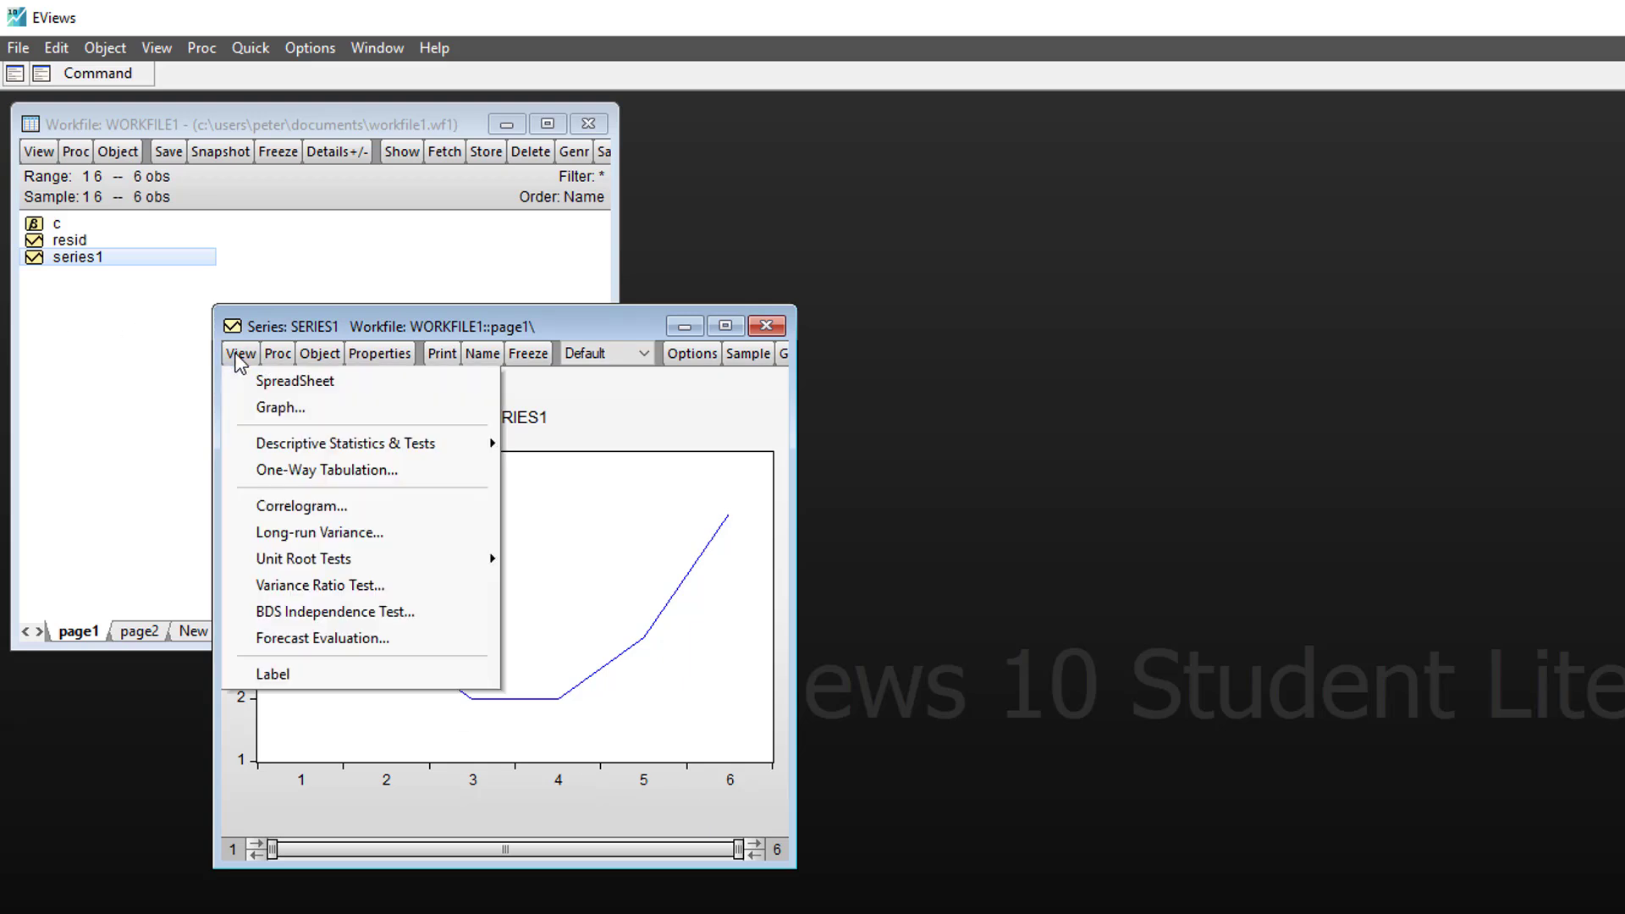
pyautogui.click(261, 389)
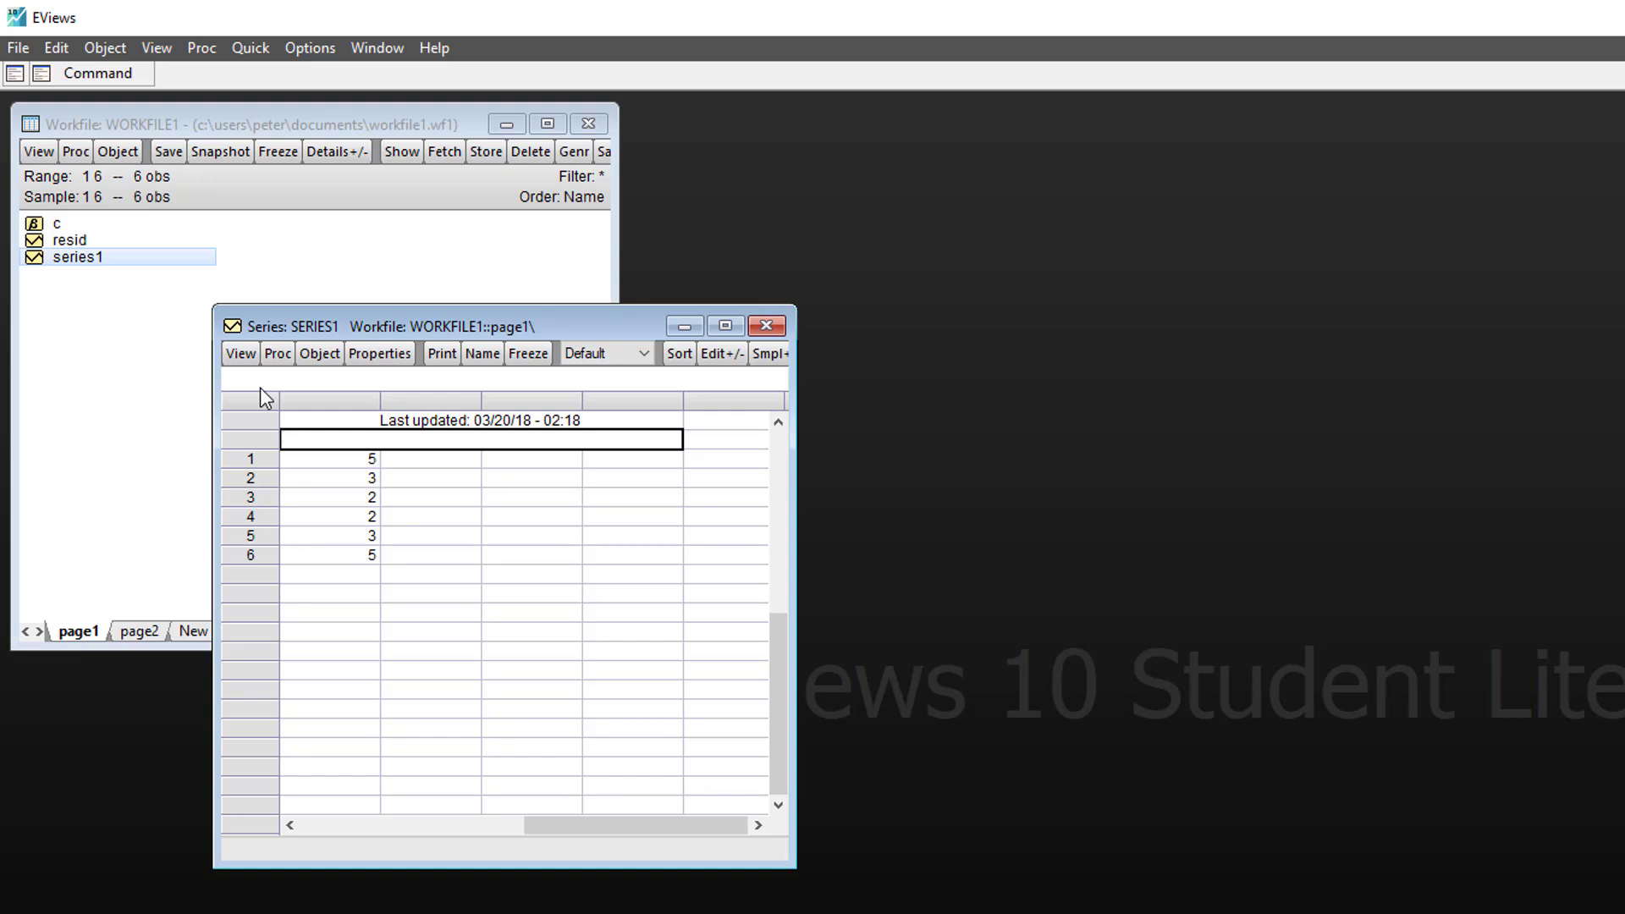
# - View the descriptive statistics table of series1, and close the series
pyautogui.click(241, 356)
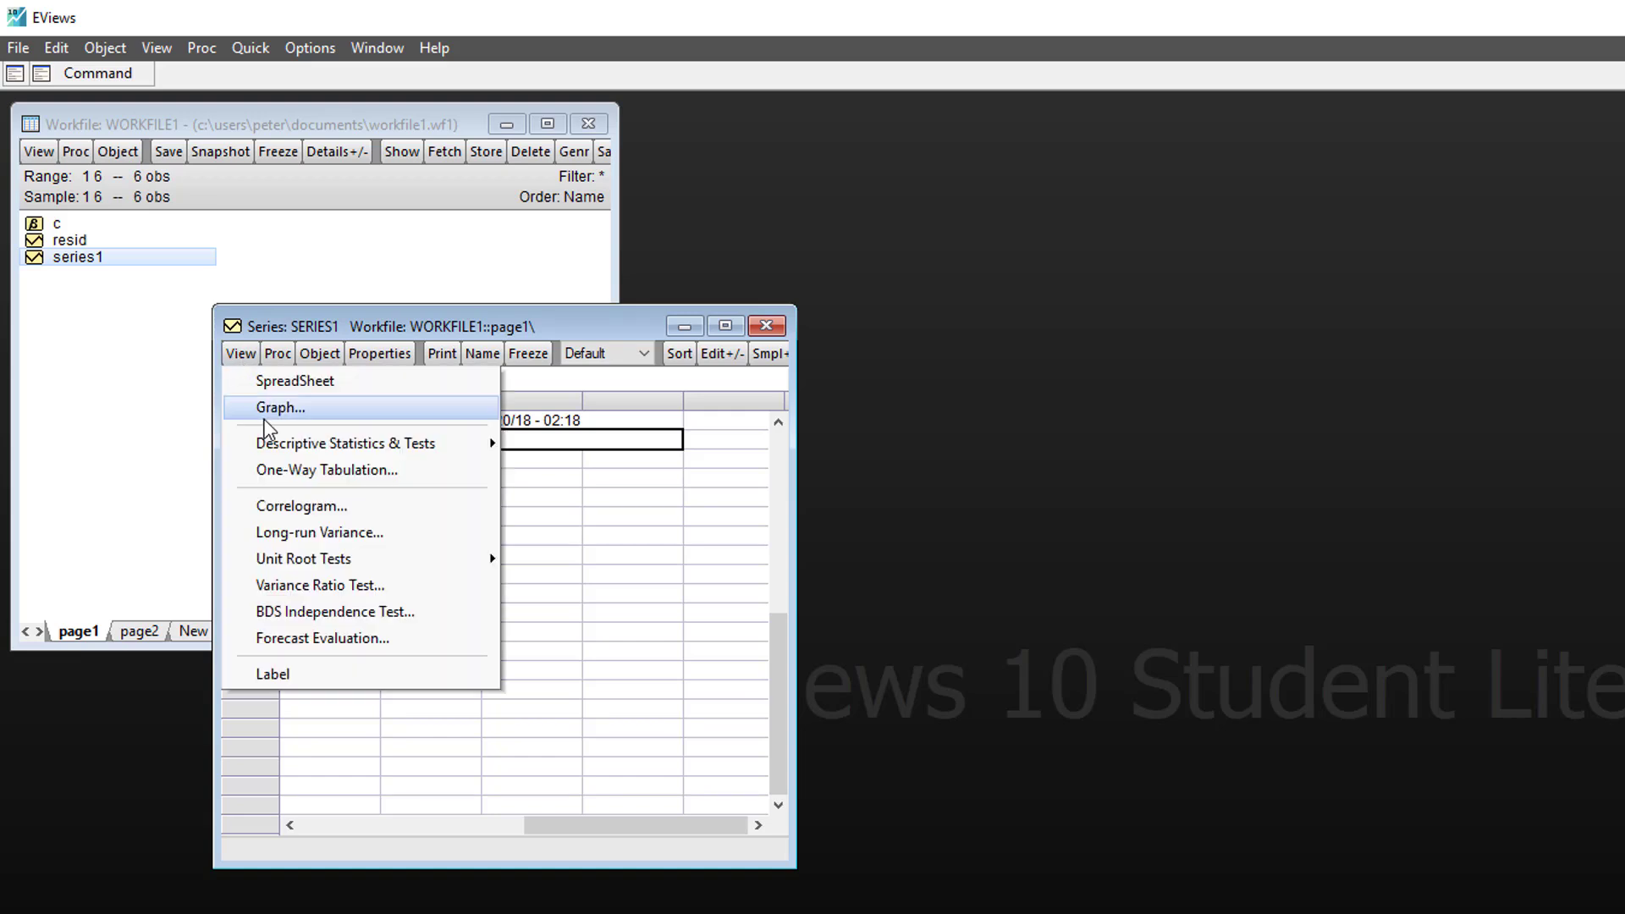
pyautogui.moveTo(300, 455)
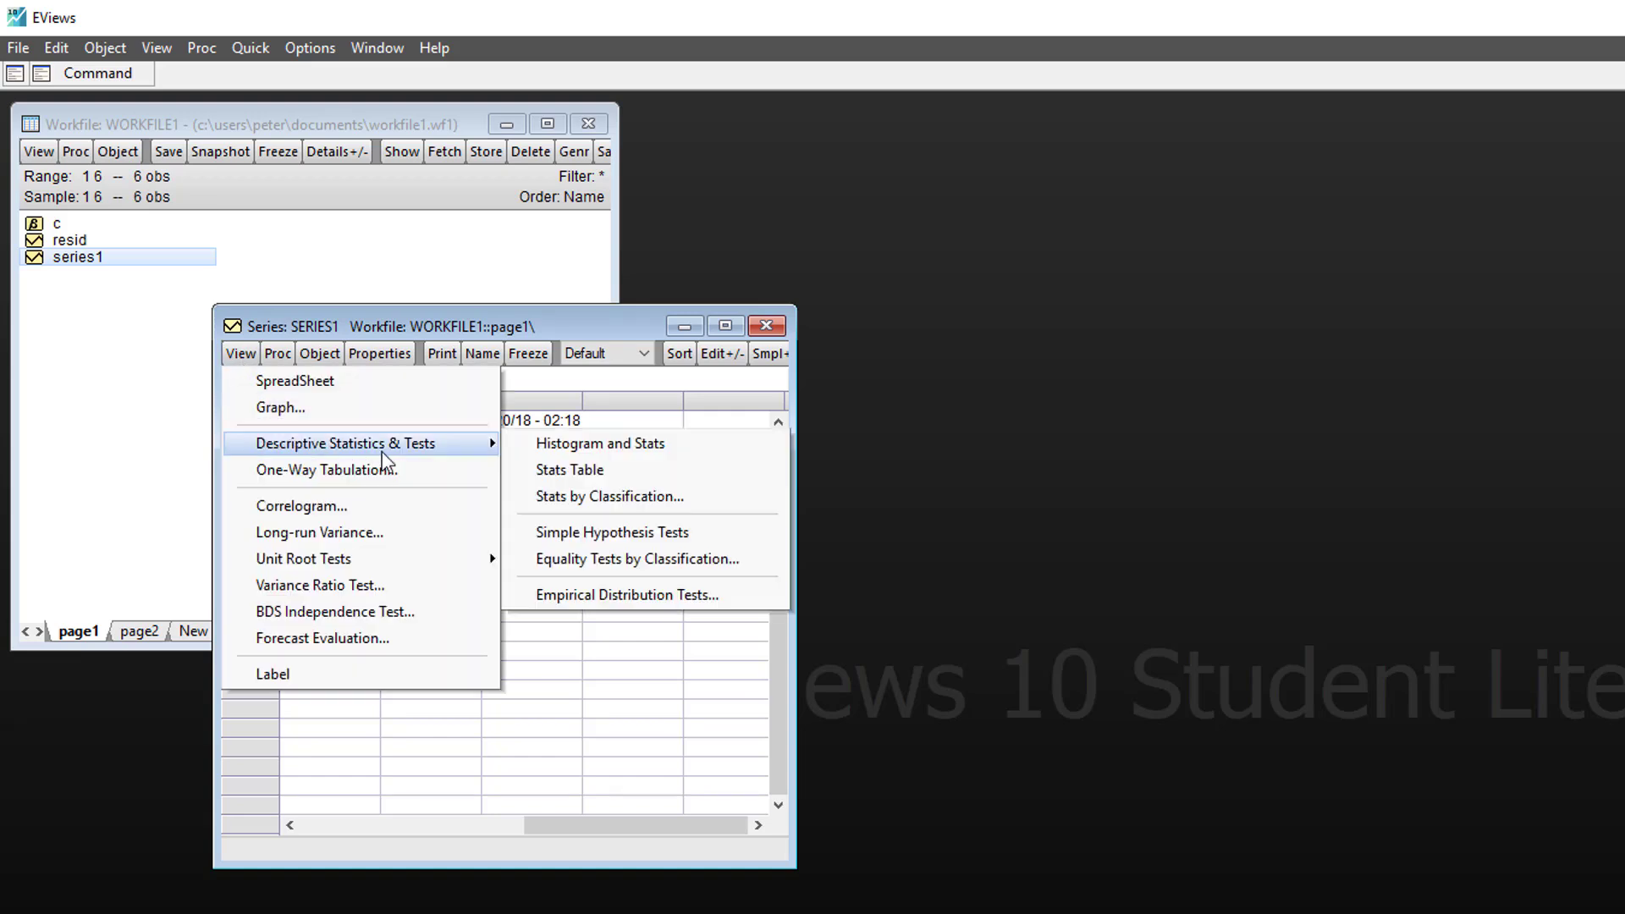
pyautogui.click(561, 472)
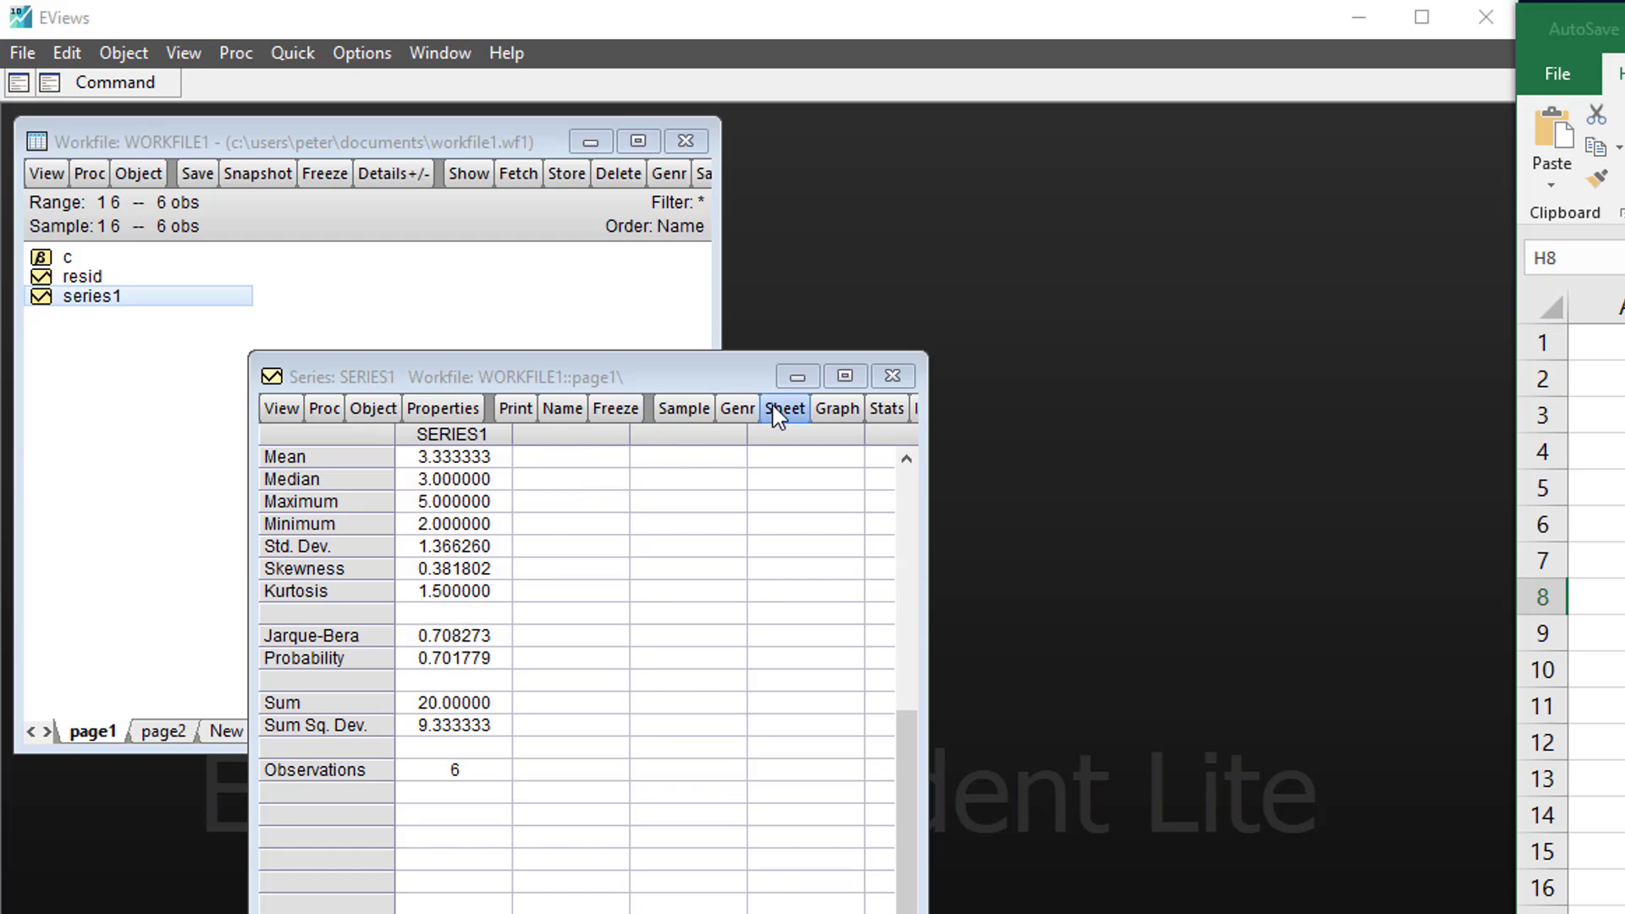
pyautogui.click(892, 380)
# - Create a series object named series2 in page1
pyautogui.rightClick(219, 417)
pyautogui.click(304, 432)
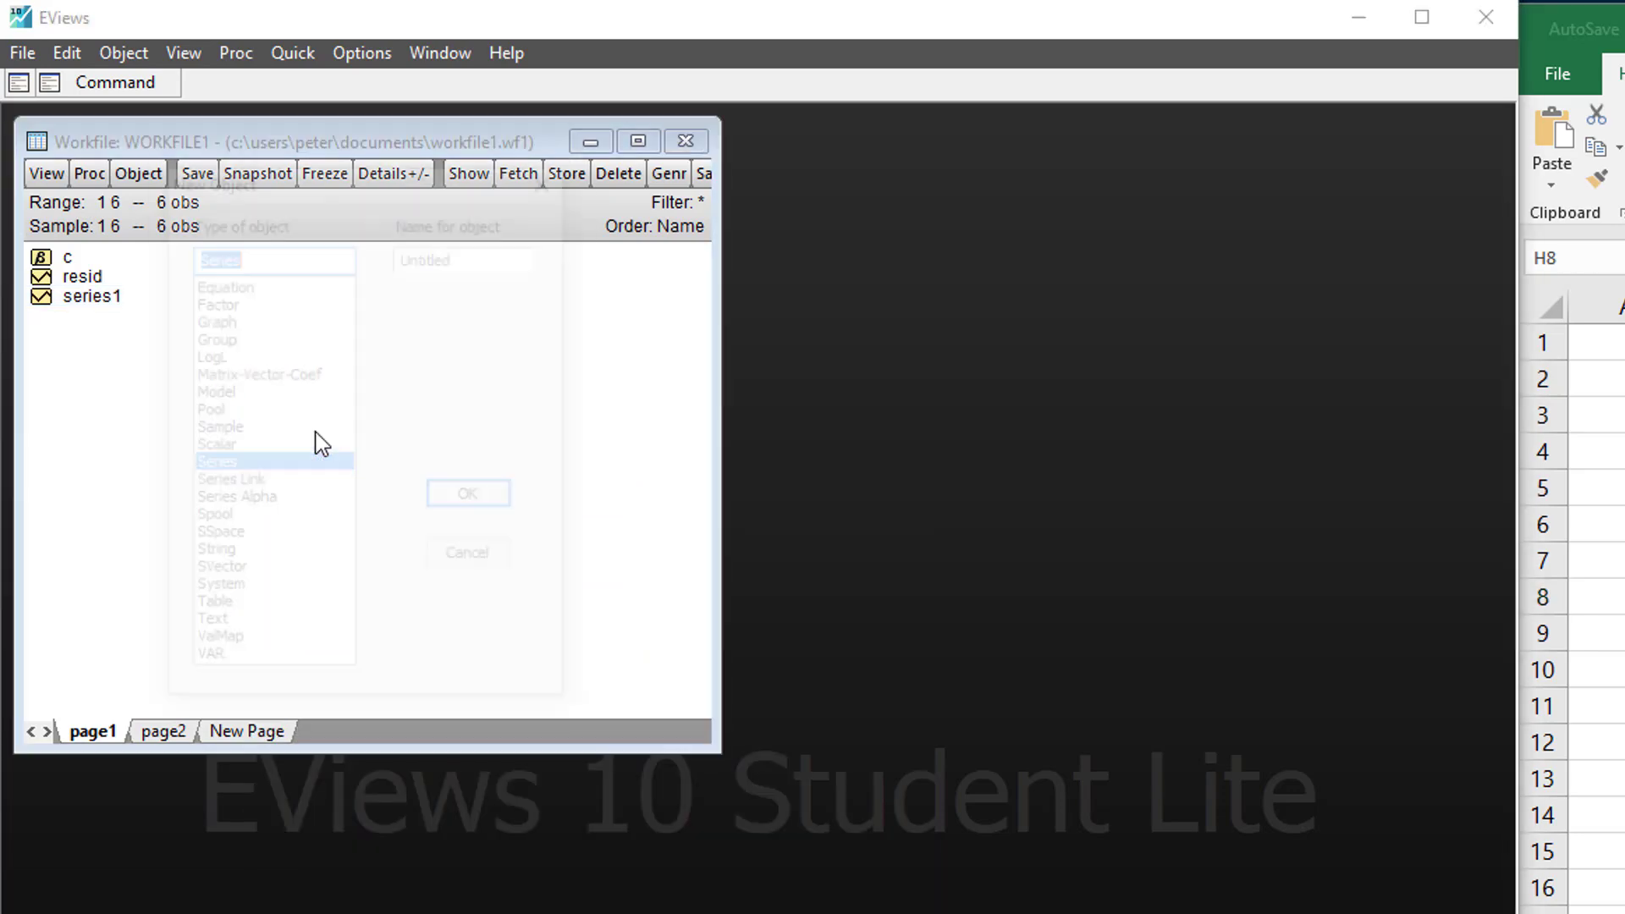
pyautogui.write('series')
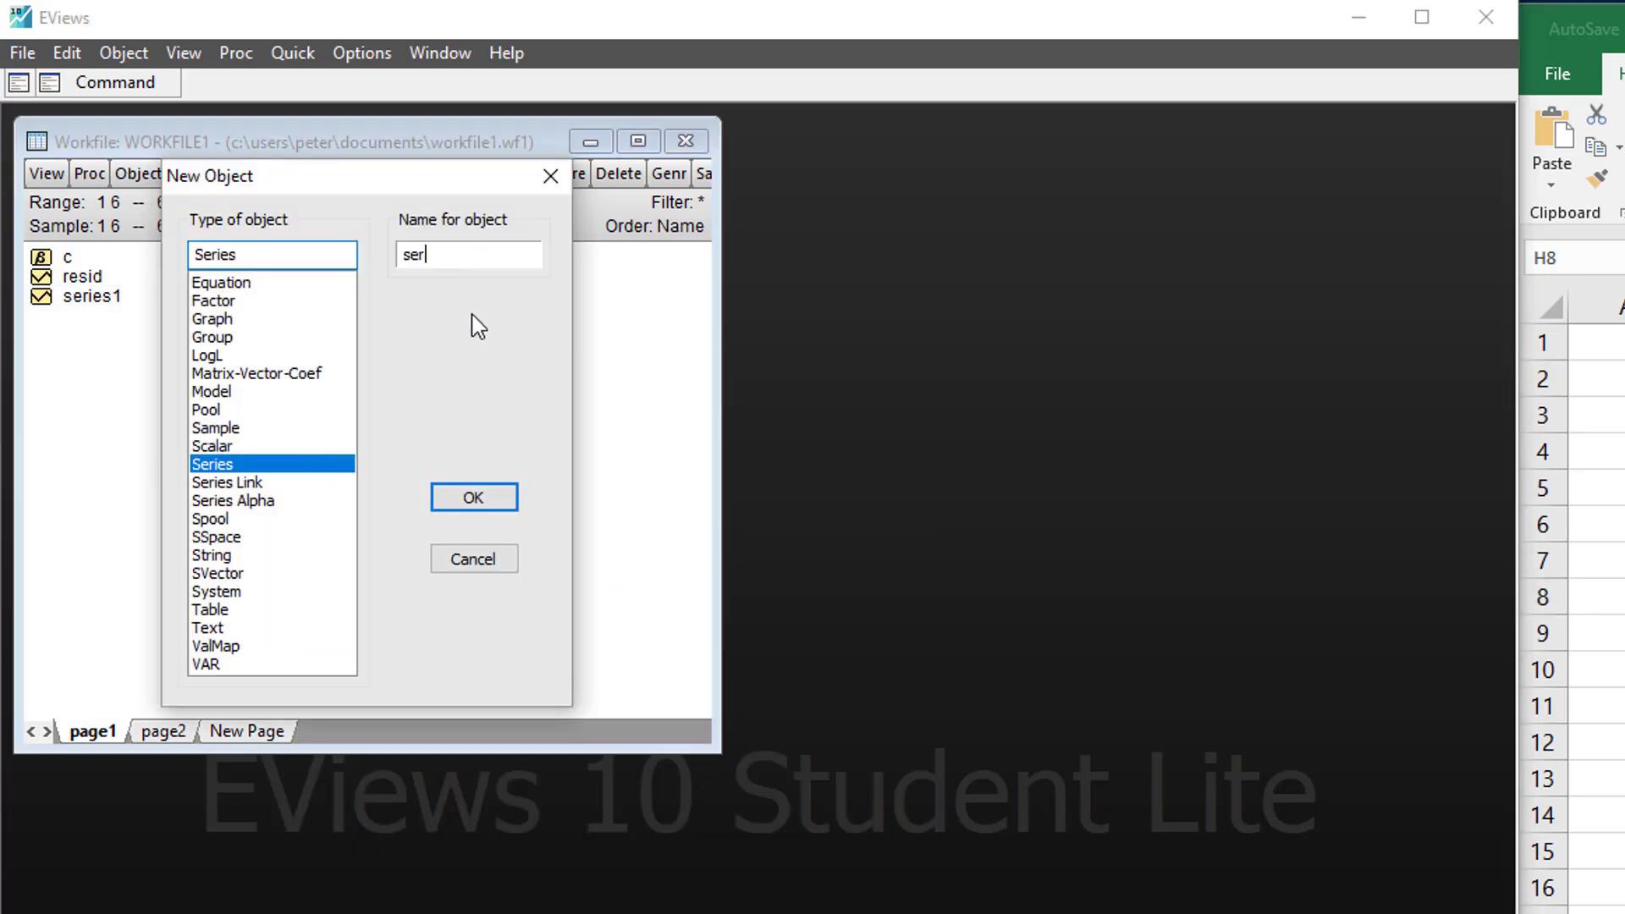
pyautogui.write('2')
pyautogui.click(473, 499)
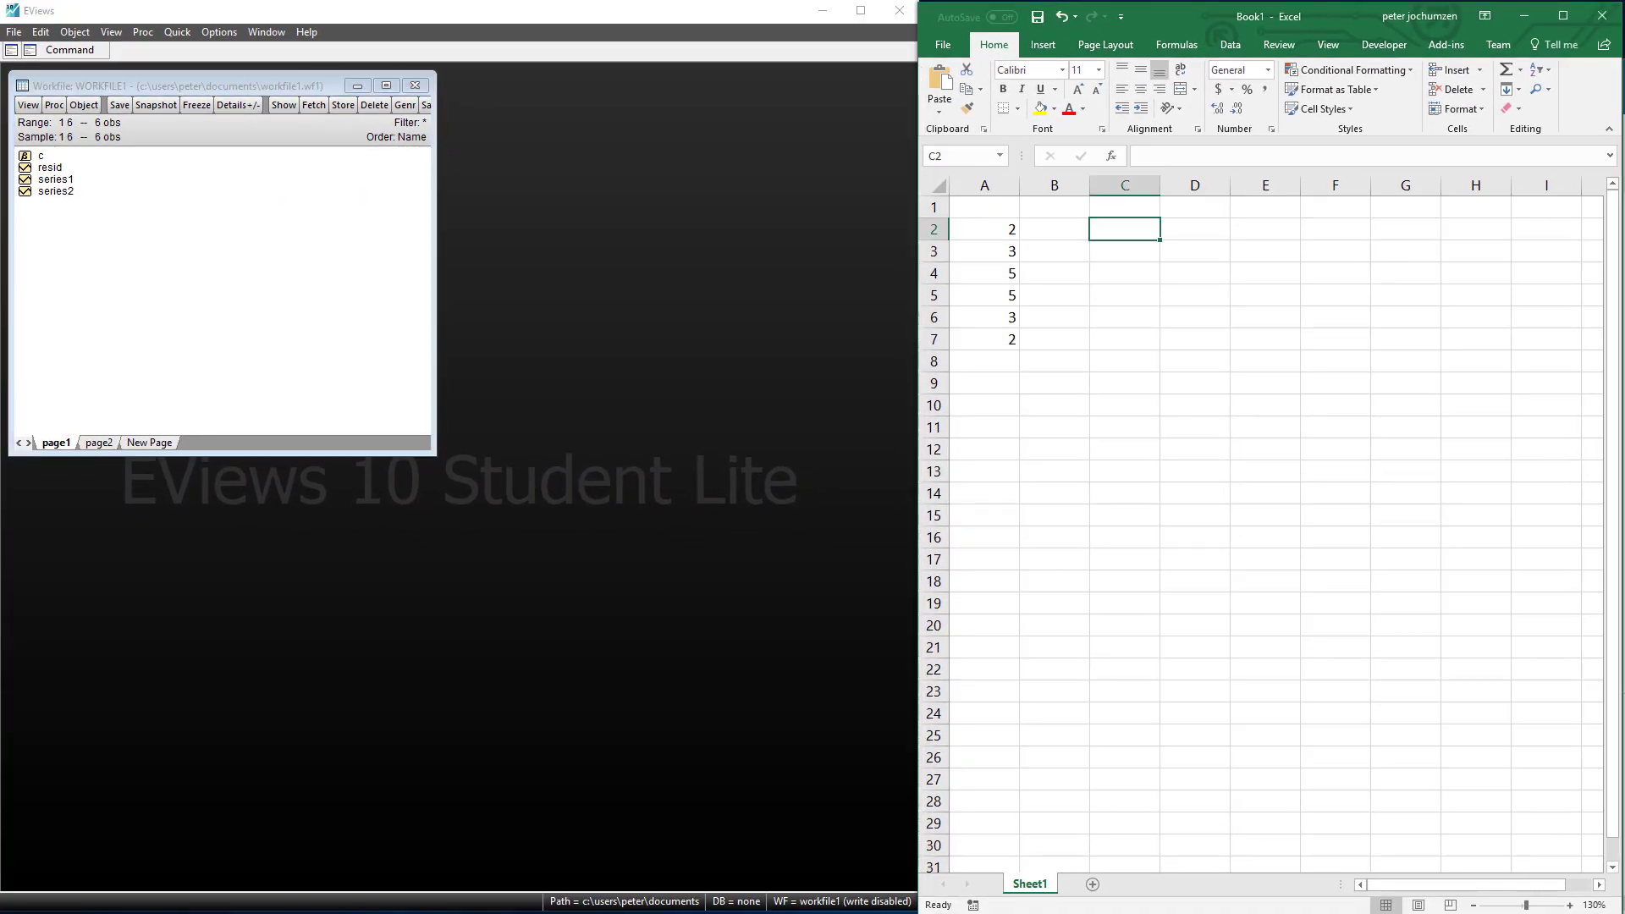
# - Copy cells A2:A7 from the Excel workbook Book1 into series2 from observation 1, switching the series to edit mode
pyautogui.doubleClick(42, 191)
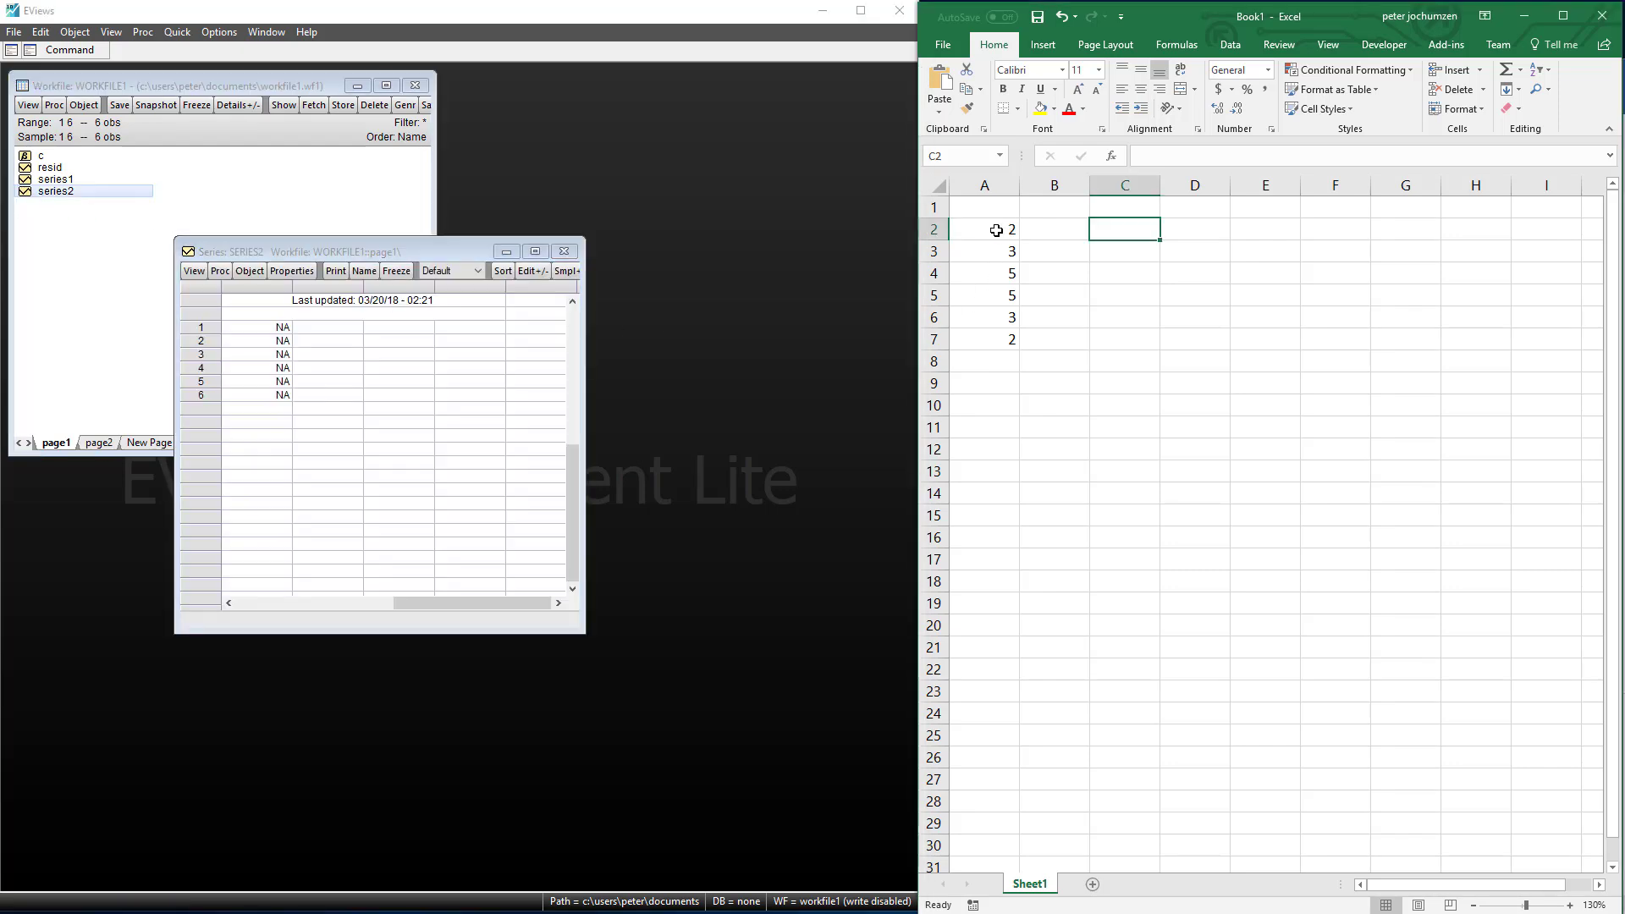
pyautogui.moveTo(997, 229); pyautogui.dragTo(999, 334)
pyautogui.hotkey('ctrl', 'c')
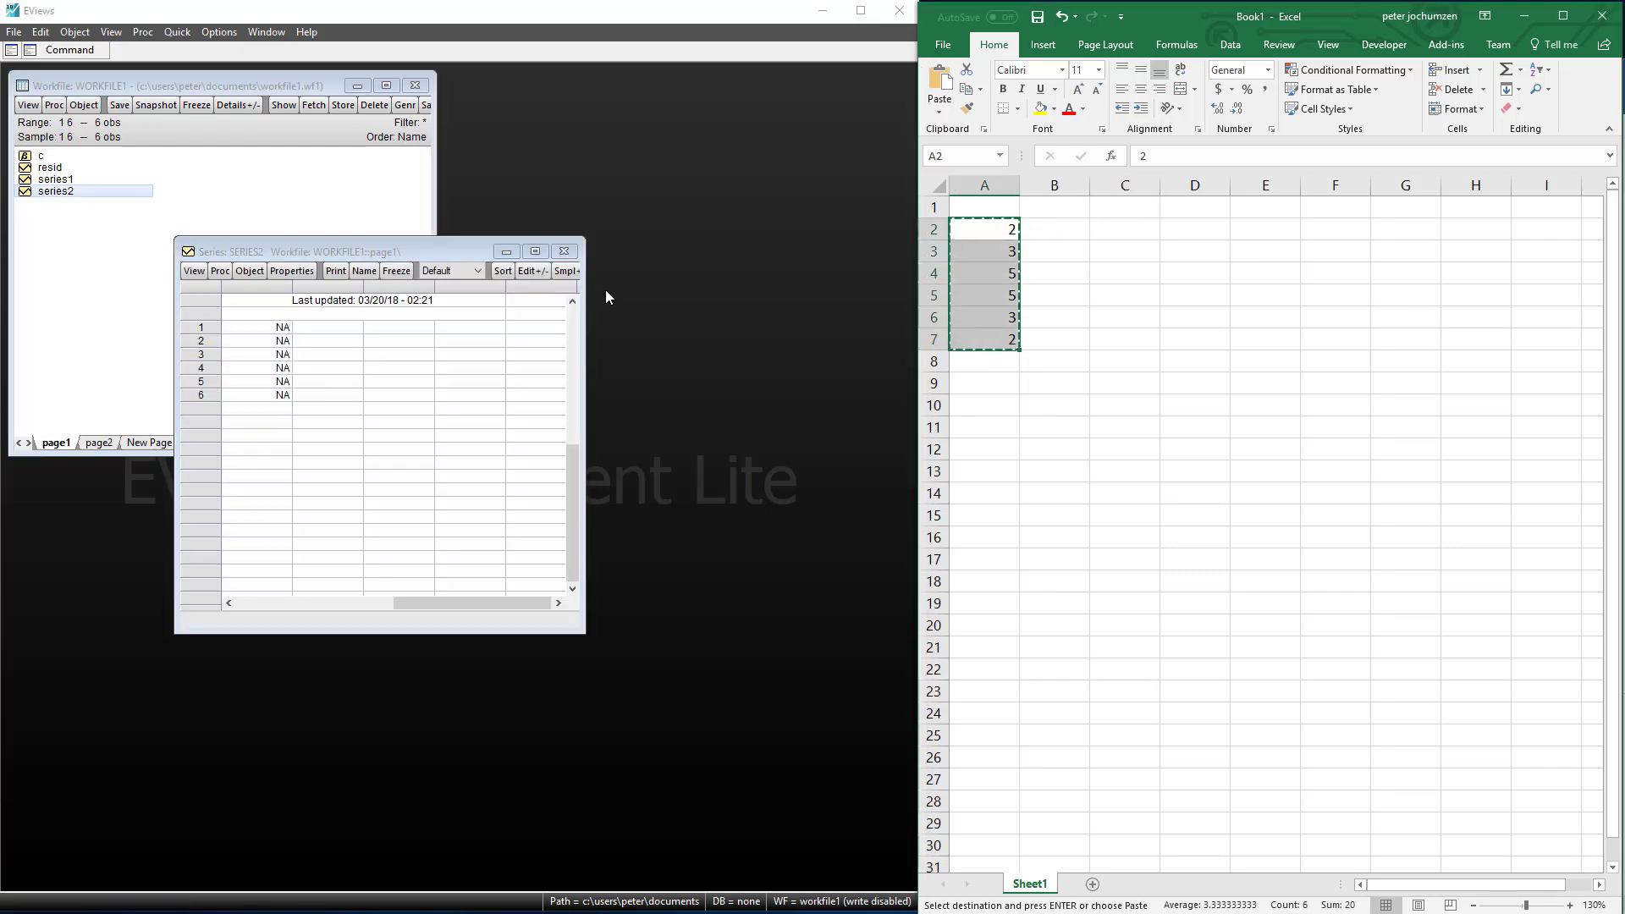
pyautogui.click(273, 333)
pyautogui.hotkey('ctrl', 'v')
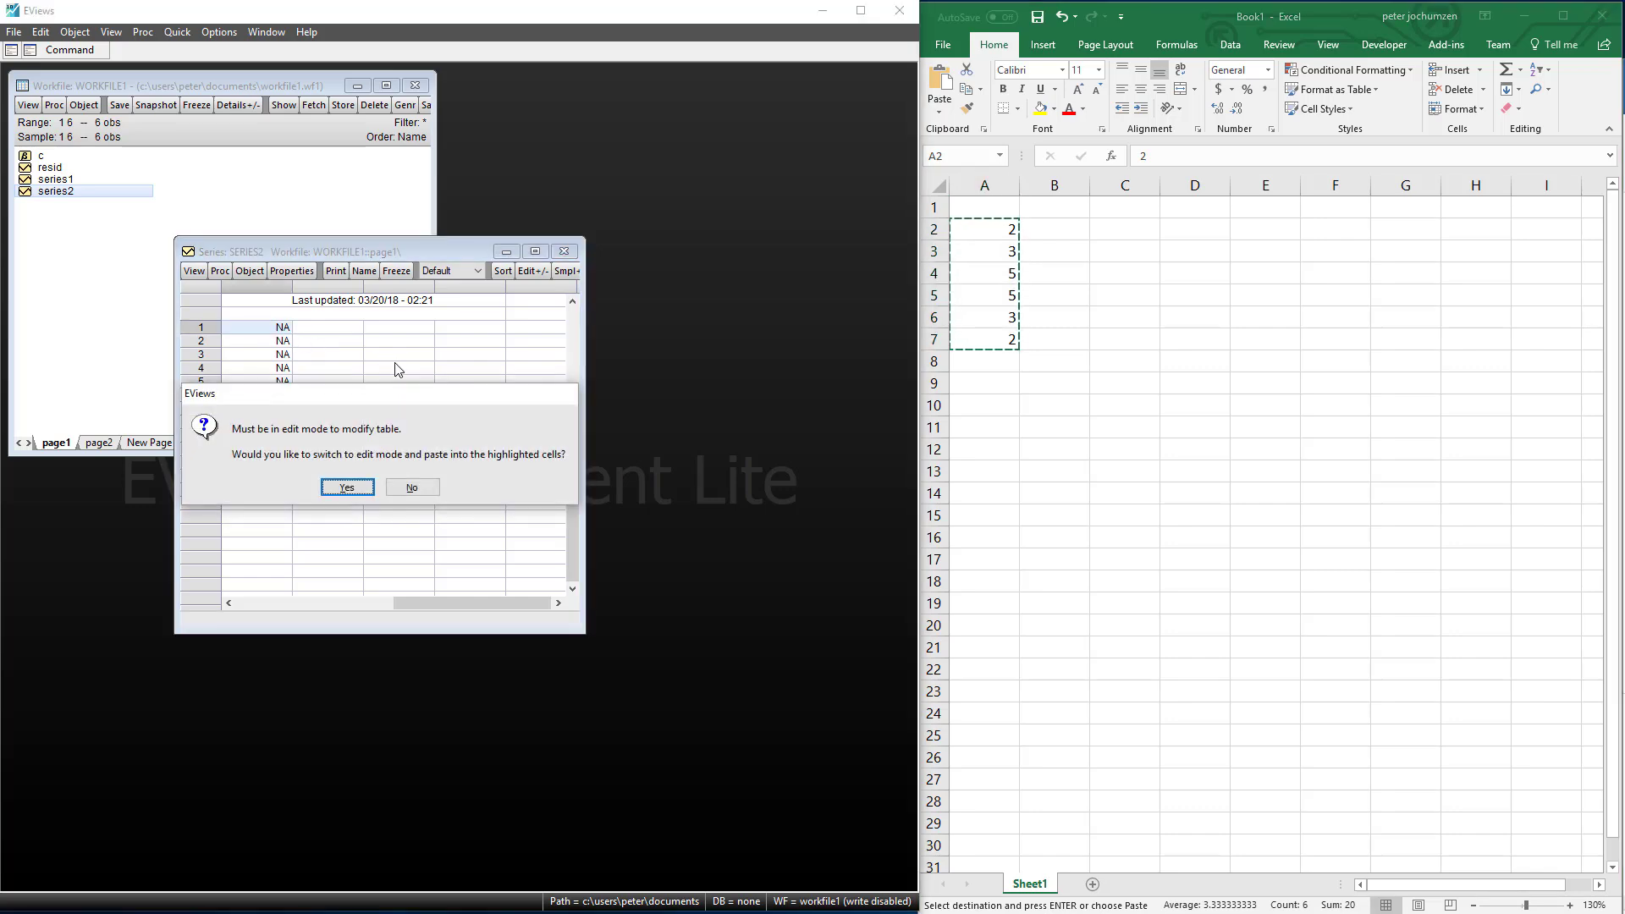
pyautogui.click(357, 487)
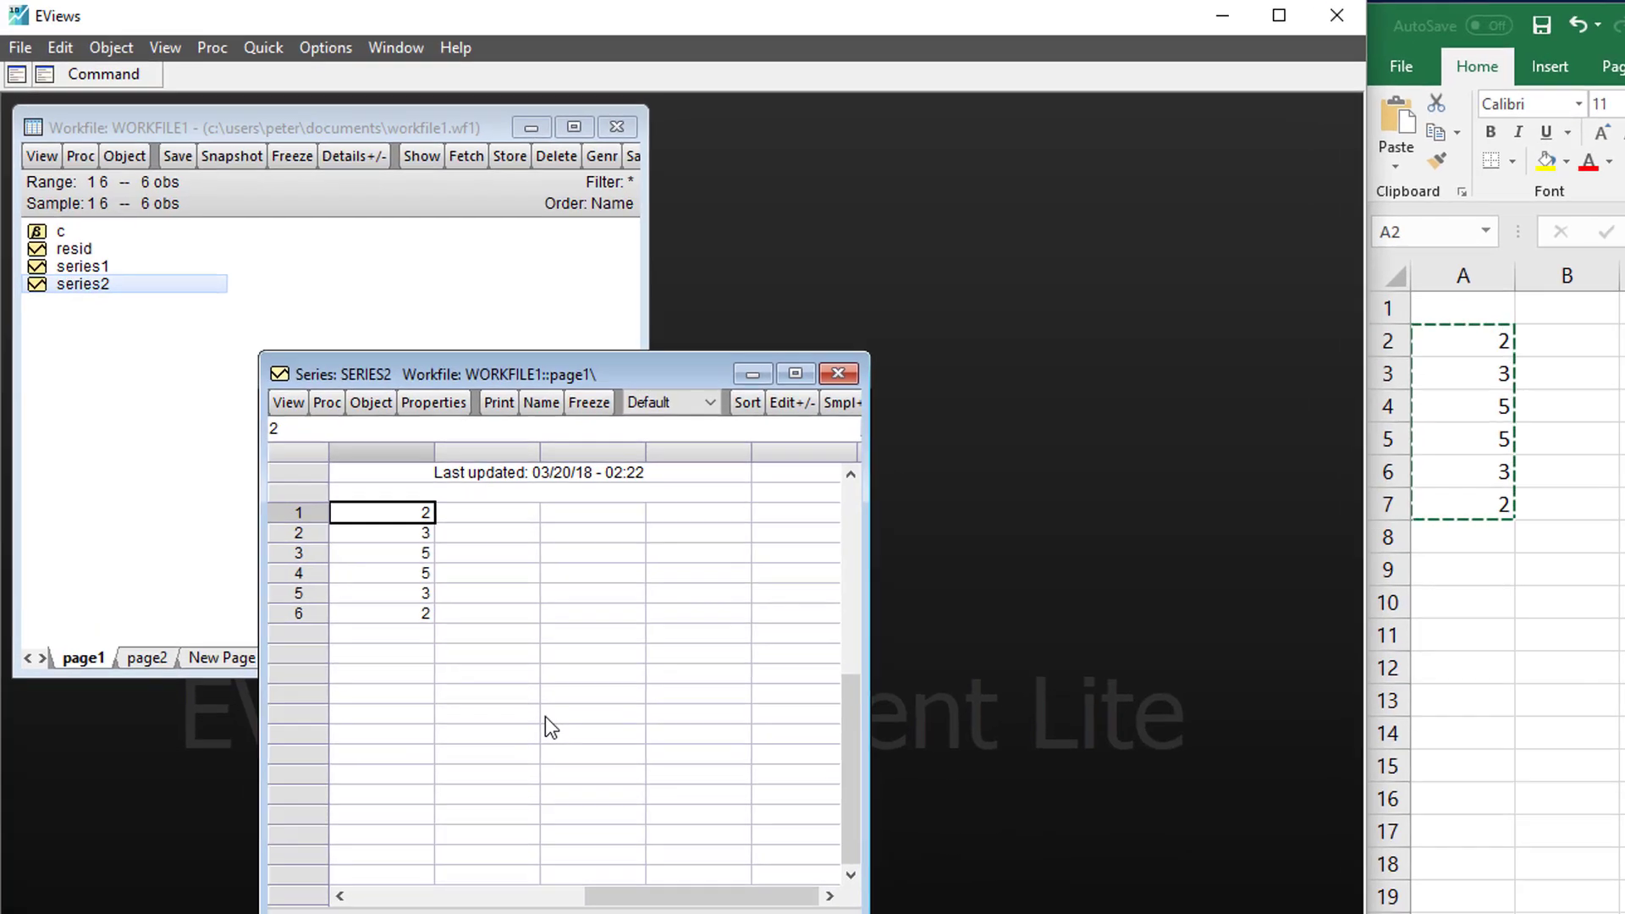
# - Close series2 and create a new group object named group1 in page1
pyautogui.hotkey('ctrl', 'F4')
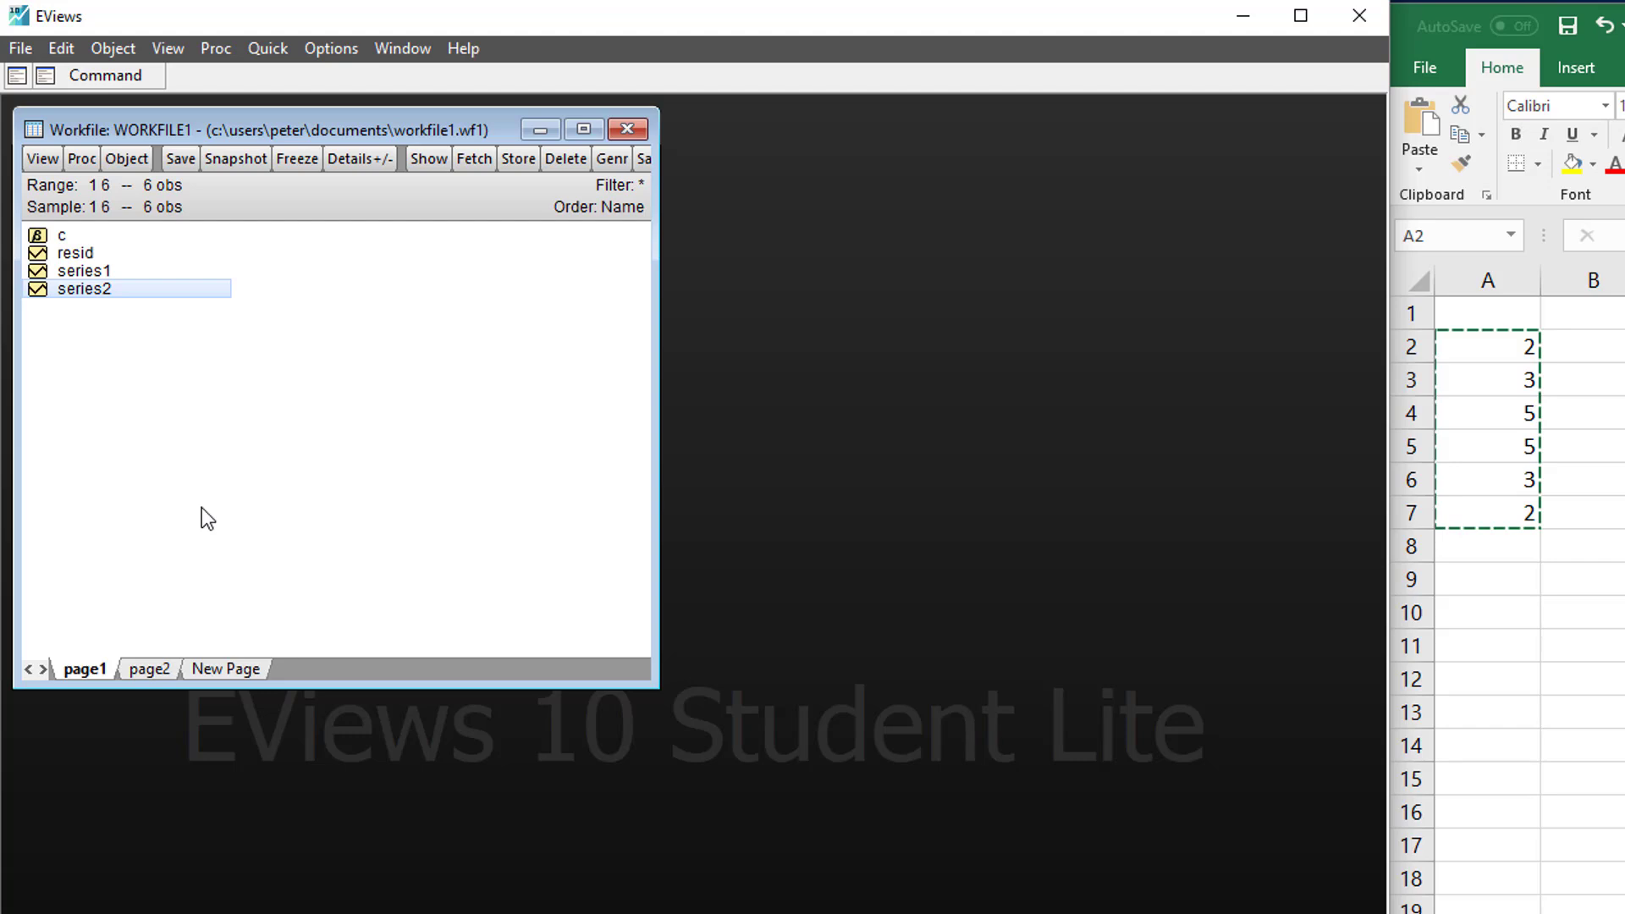
pyautogui.rightClick(210, 438)
pyautogui.click(276, 456)
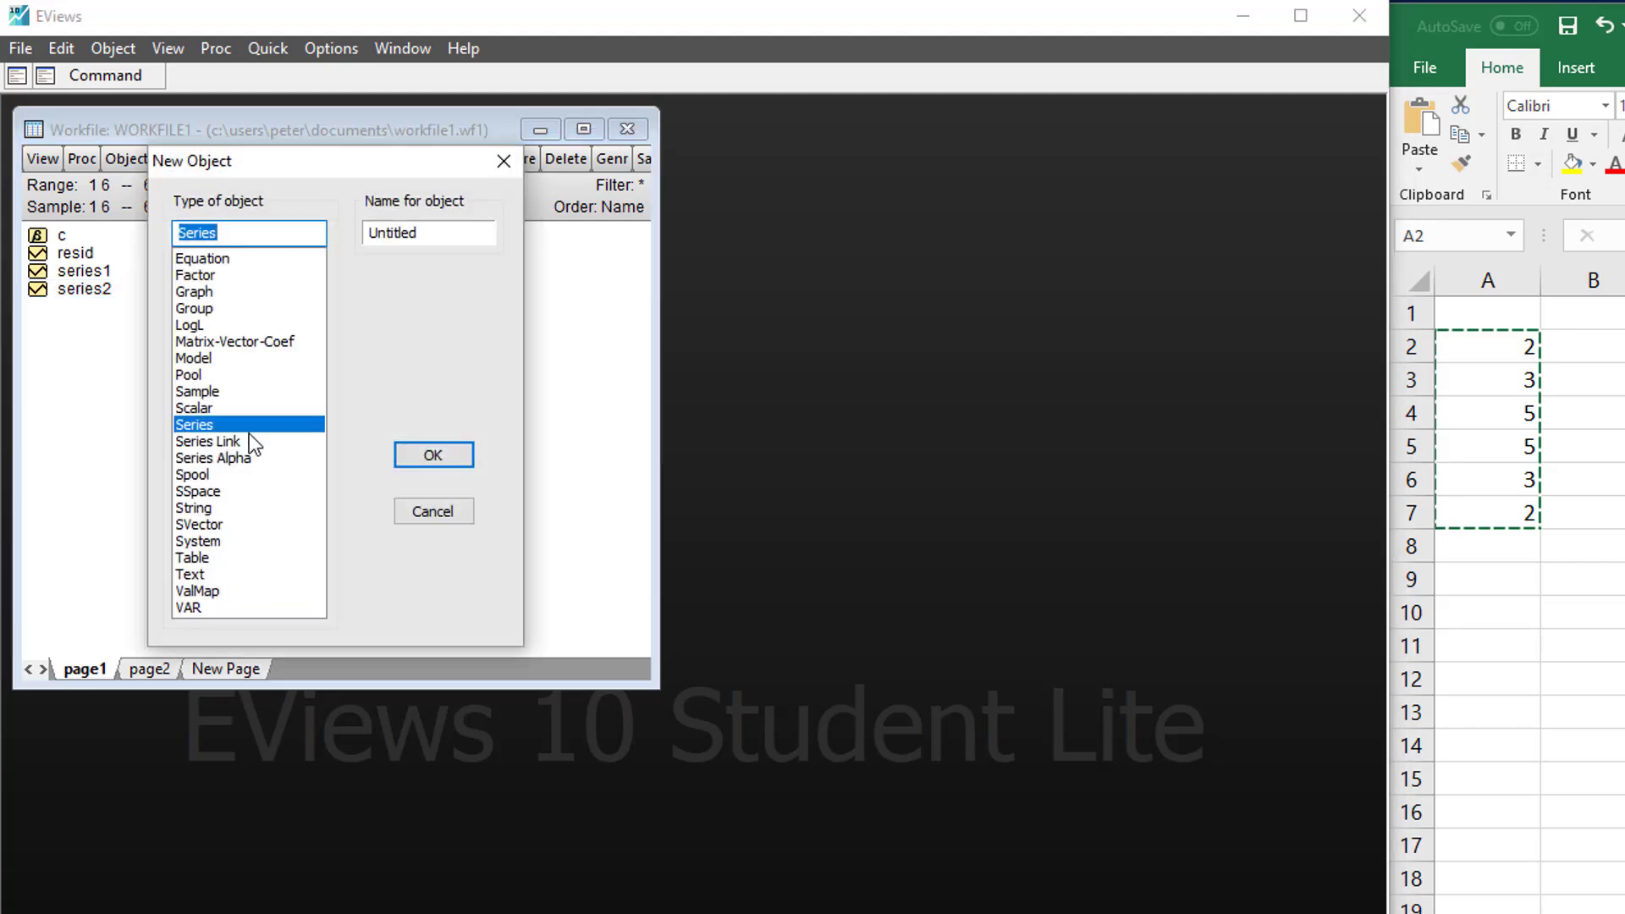
pyautogui.click(254, 308)
pyautogui.press('Tab')
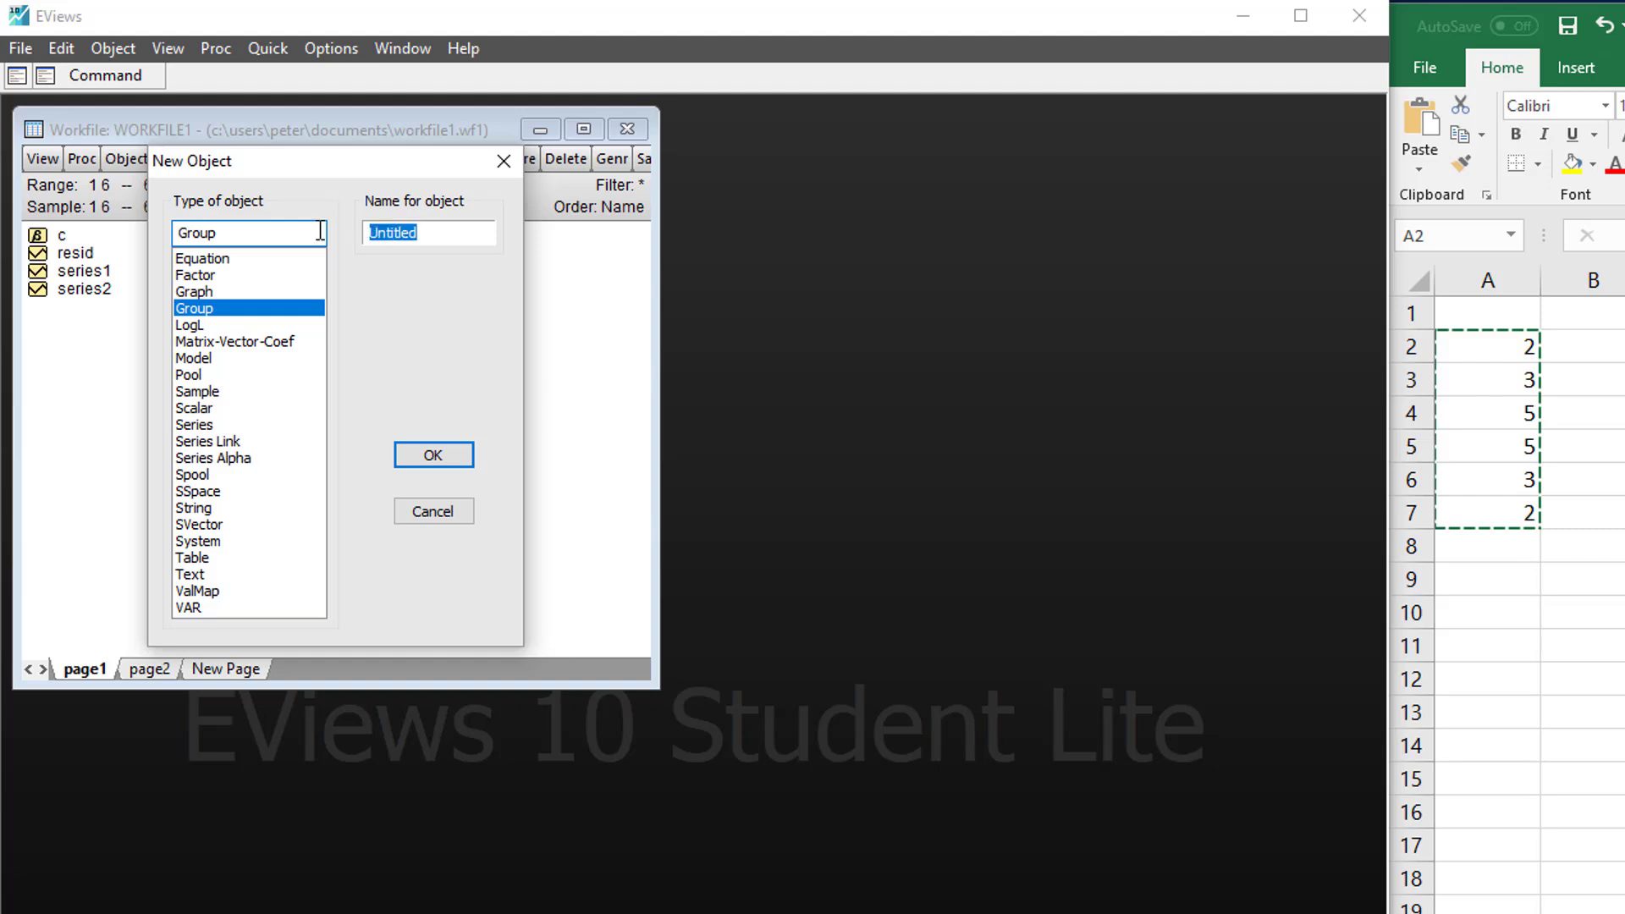
pyautogui.write('group1')
pyautogui.click(437, 452)
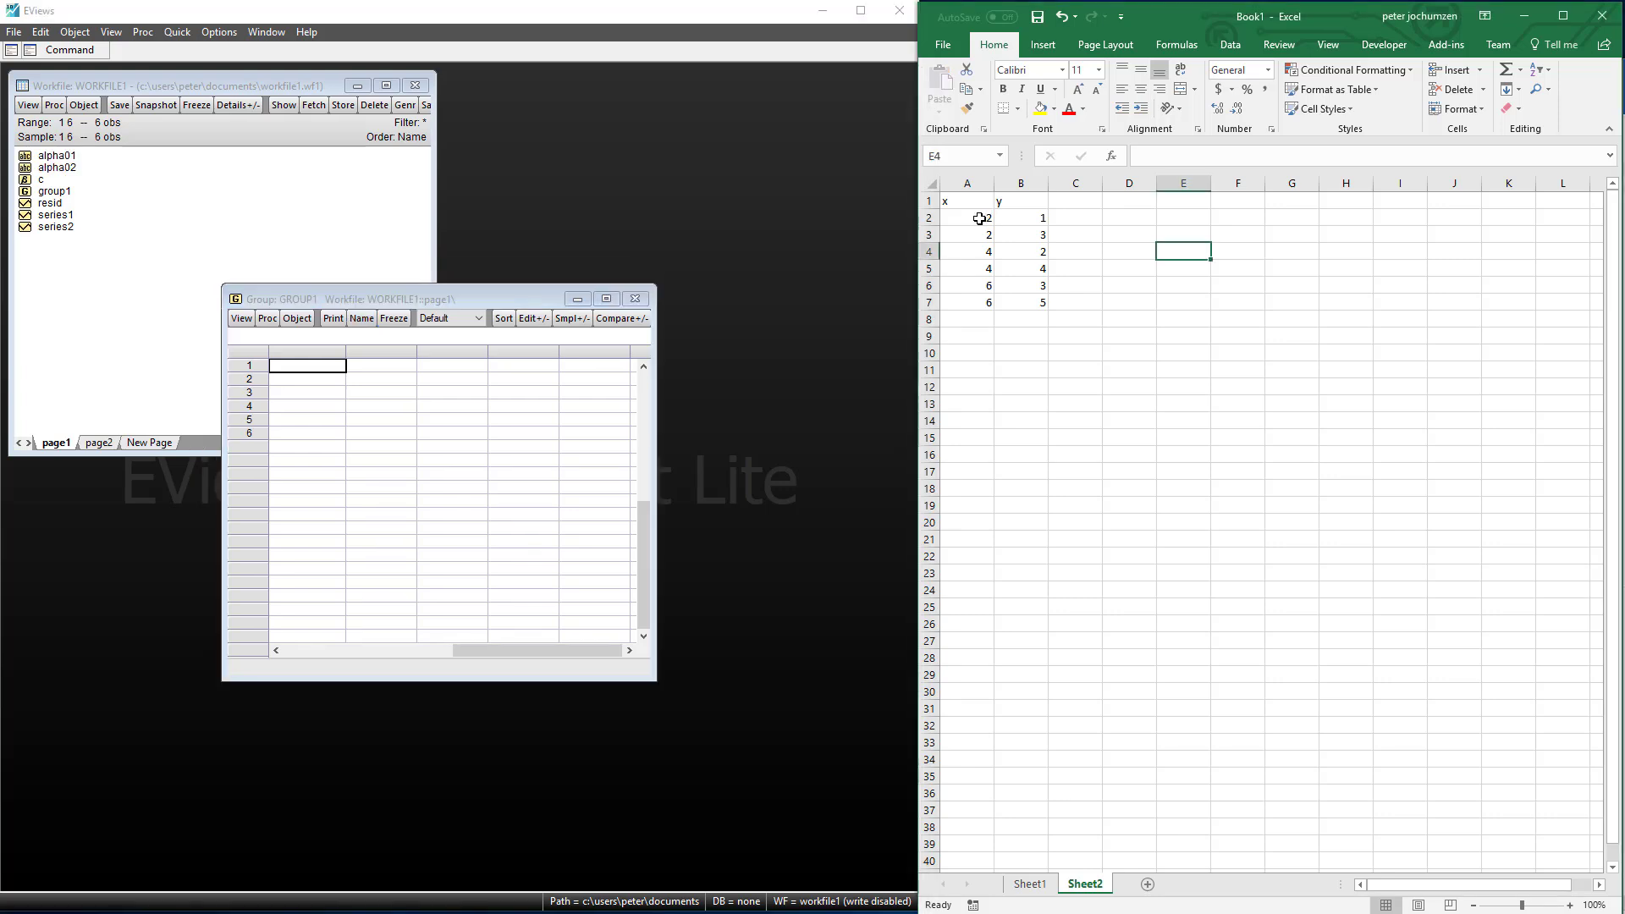
# - Copy cells A2:B7 from Sheet2 of the Excel workbook Book1 into group1 from observation 1, and close the group
pyautogui.moveTo(972, 218); pyautogui.dragTo(1041, 303)
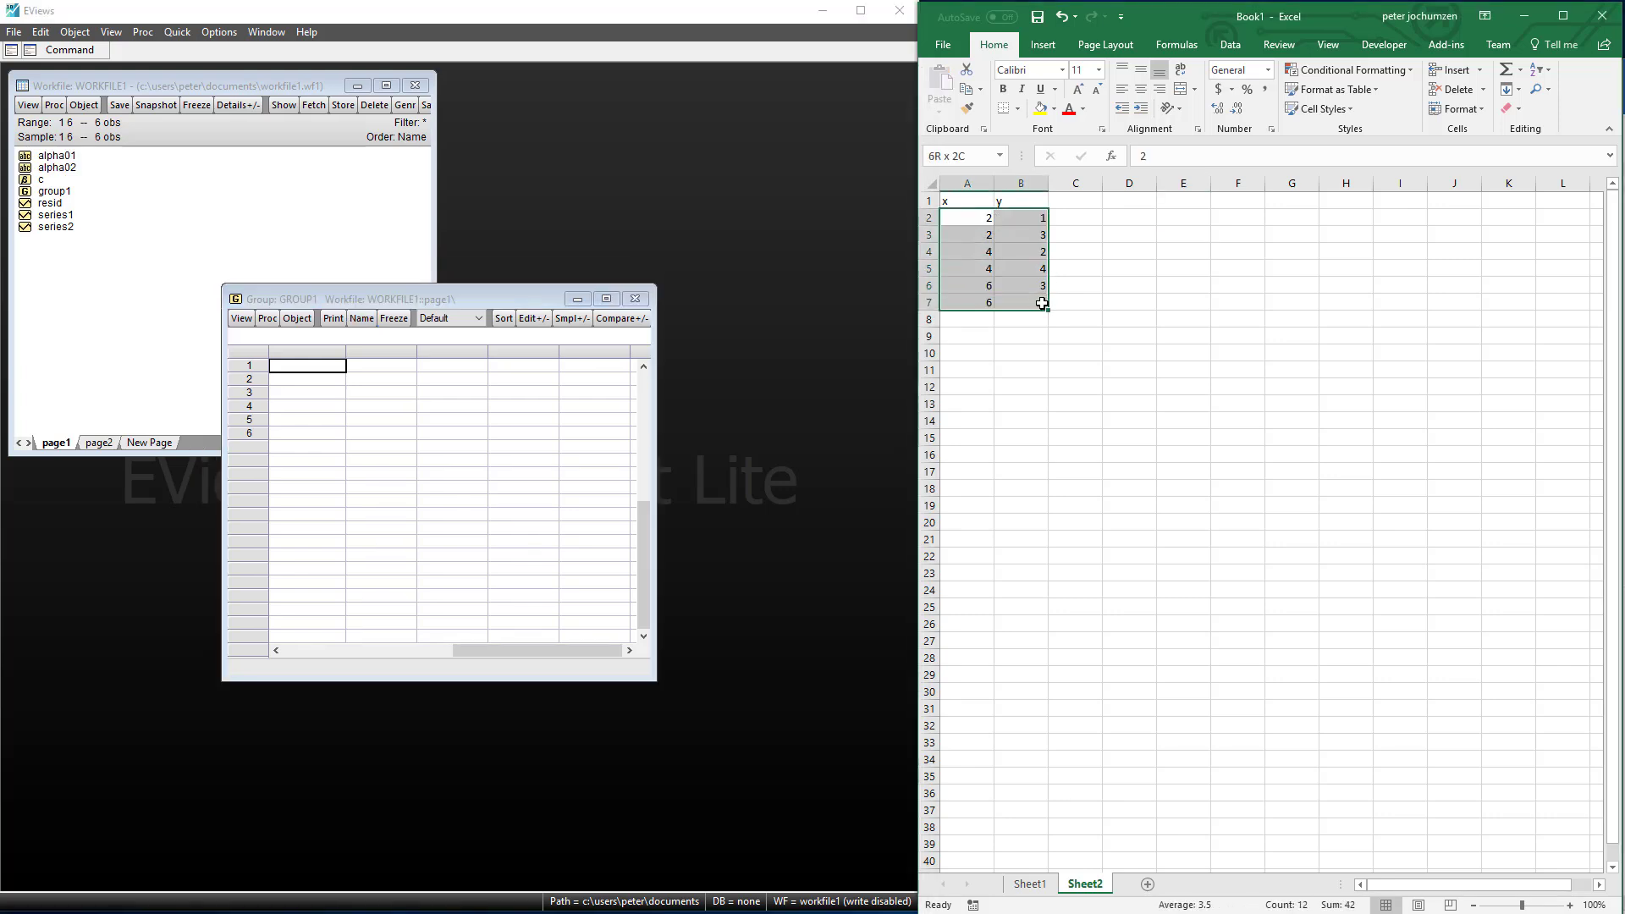
pyautogui.hotkey('ctrl', 'c')
pyautogui.click(303, 375)
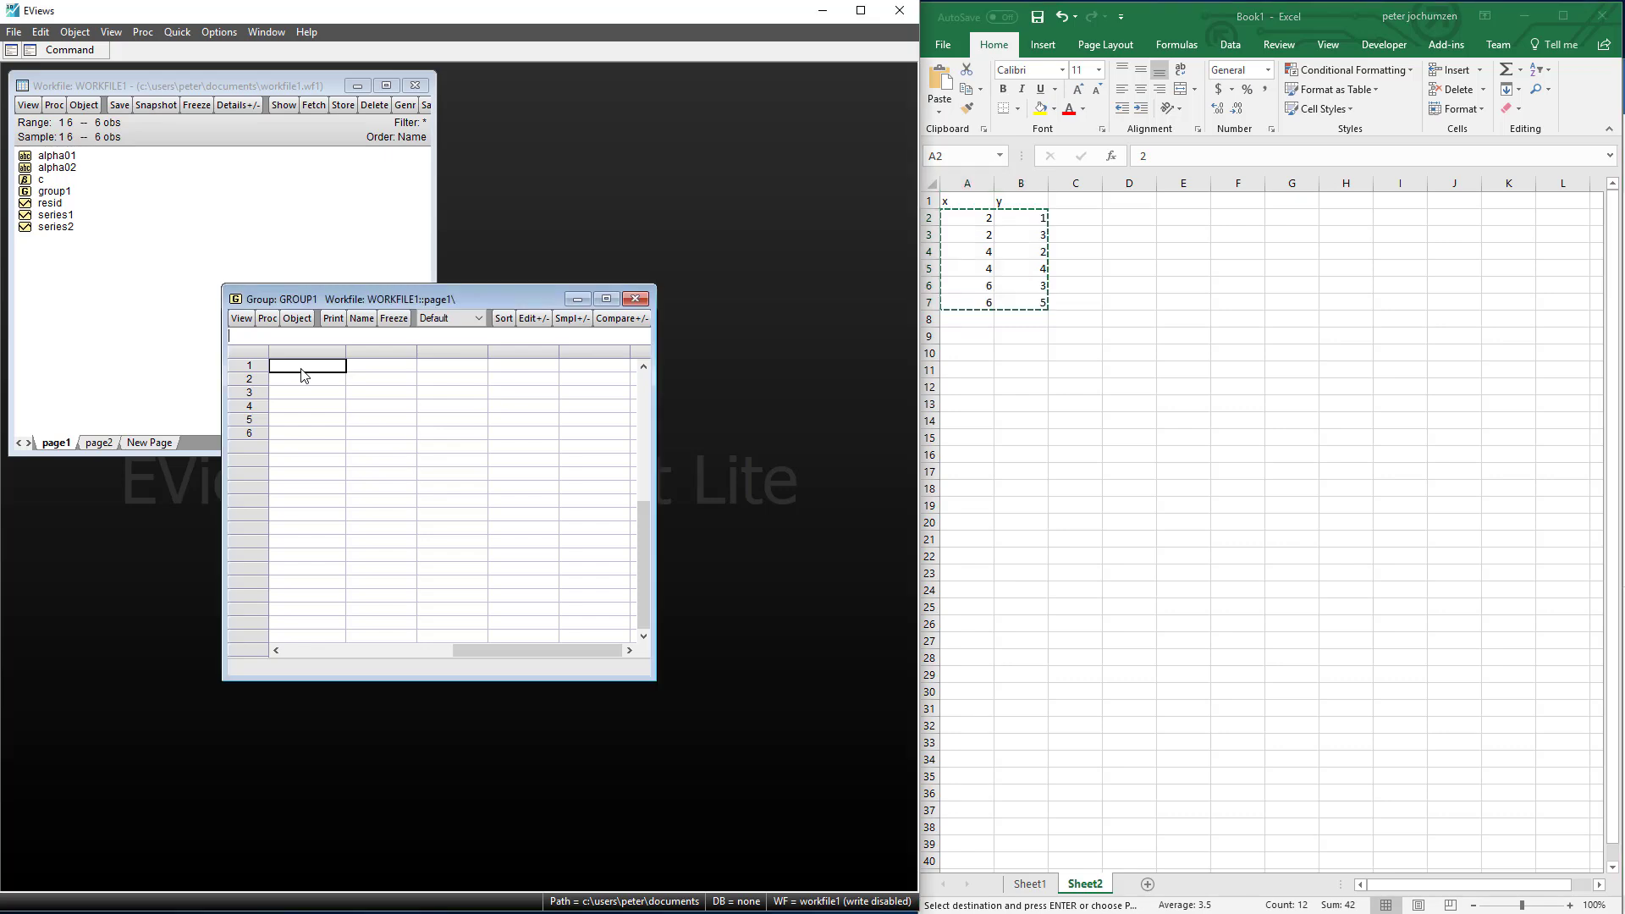
pyautogui.hotkey('ctrl', 'v')
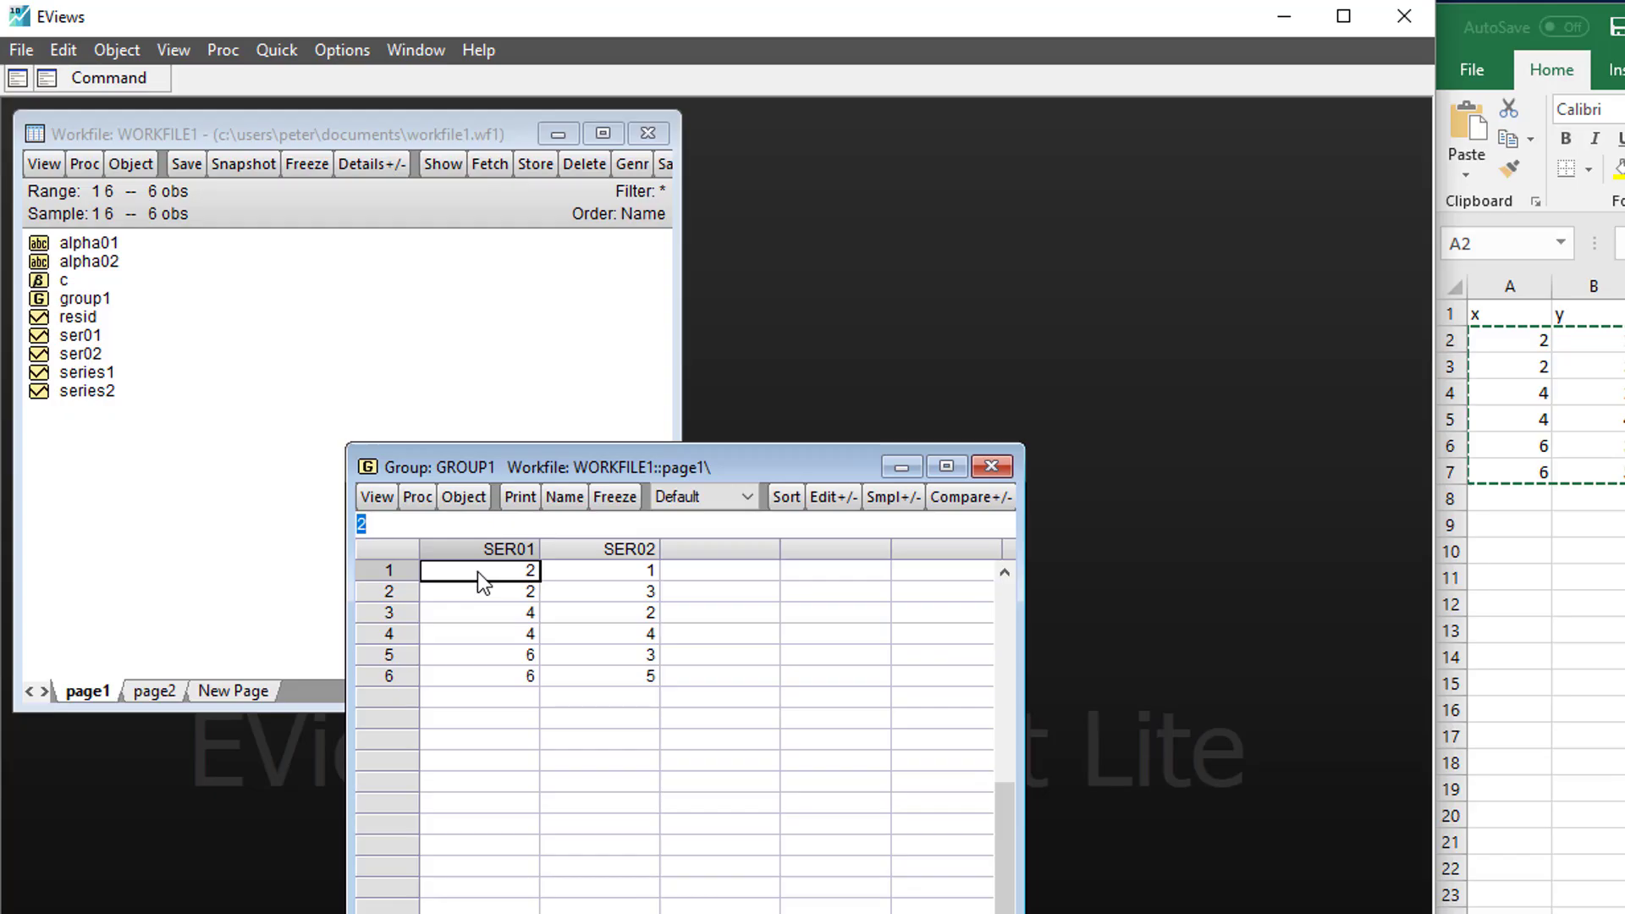
pyautogui.click(990, 467)
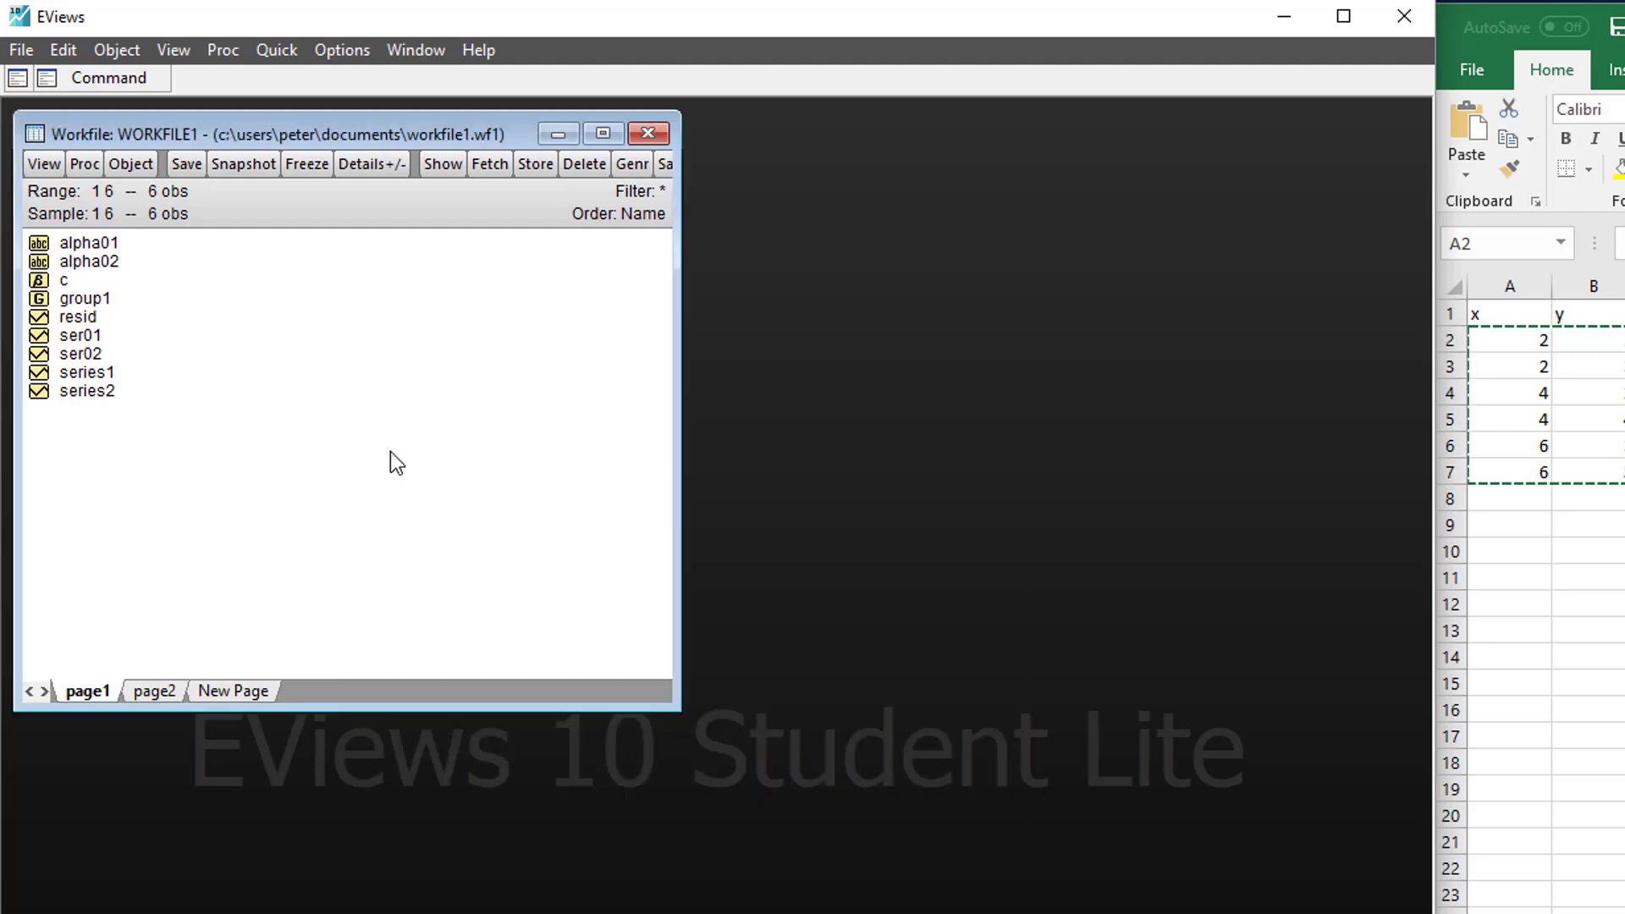
# - Set observation 1 of ser01 to 1 in the series' own spreadsheet, and close the series
pyautogui.doubleClick(77, 336)
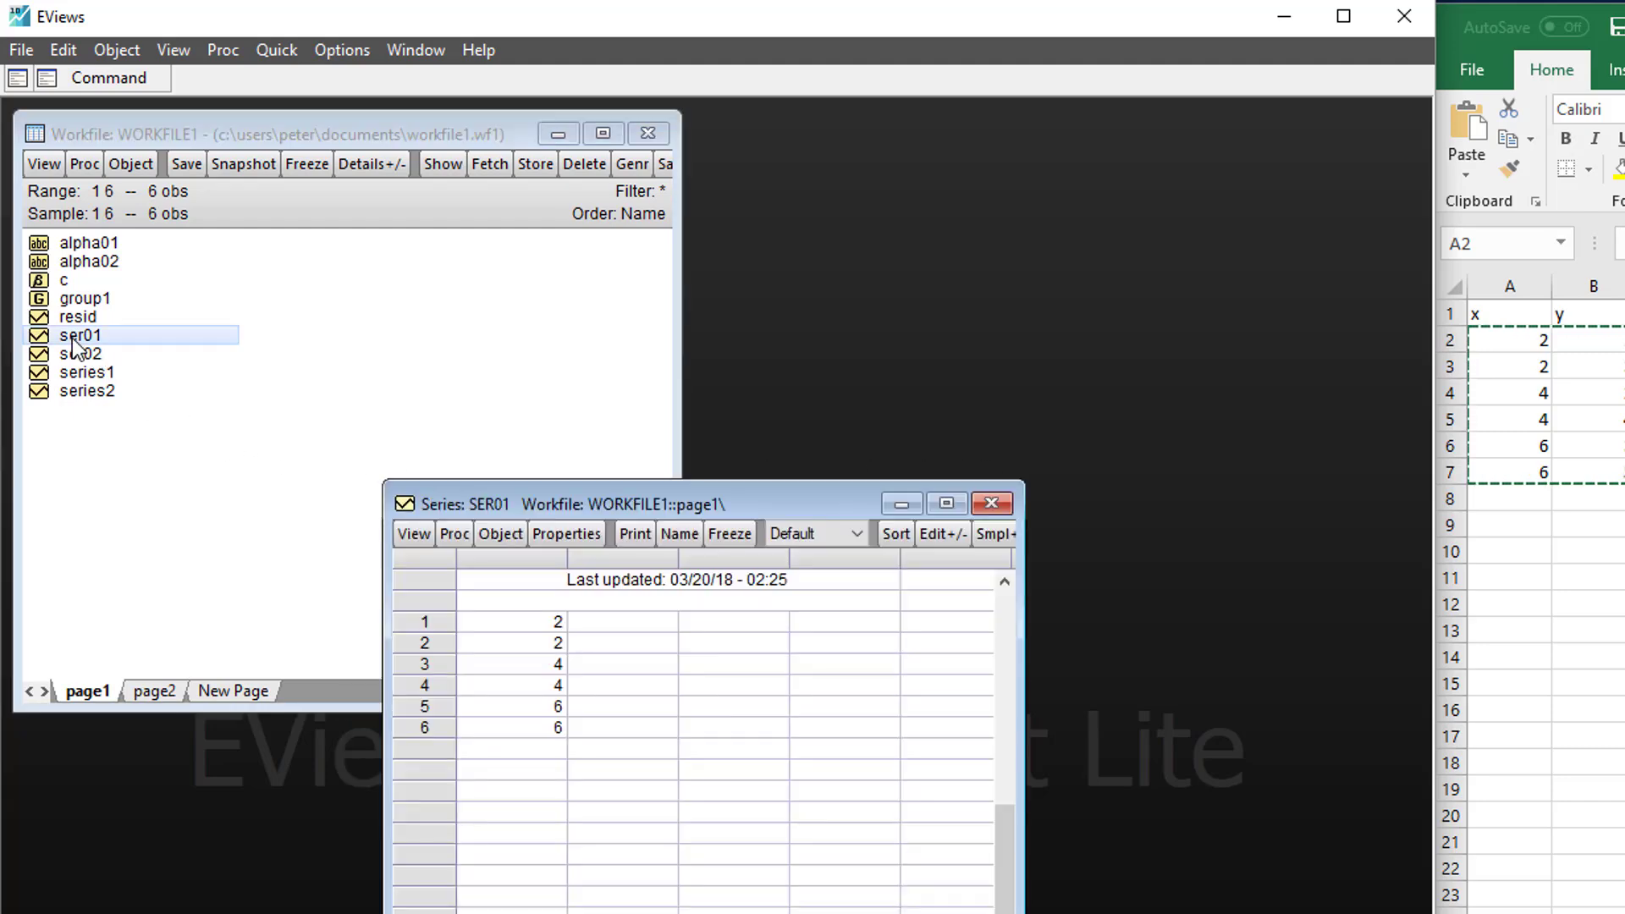
pyautogui.click(513, 629)
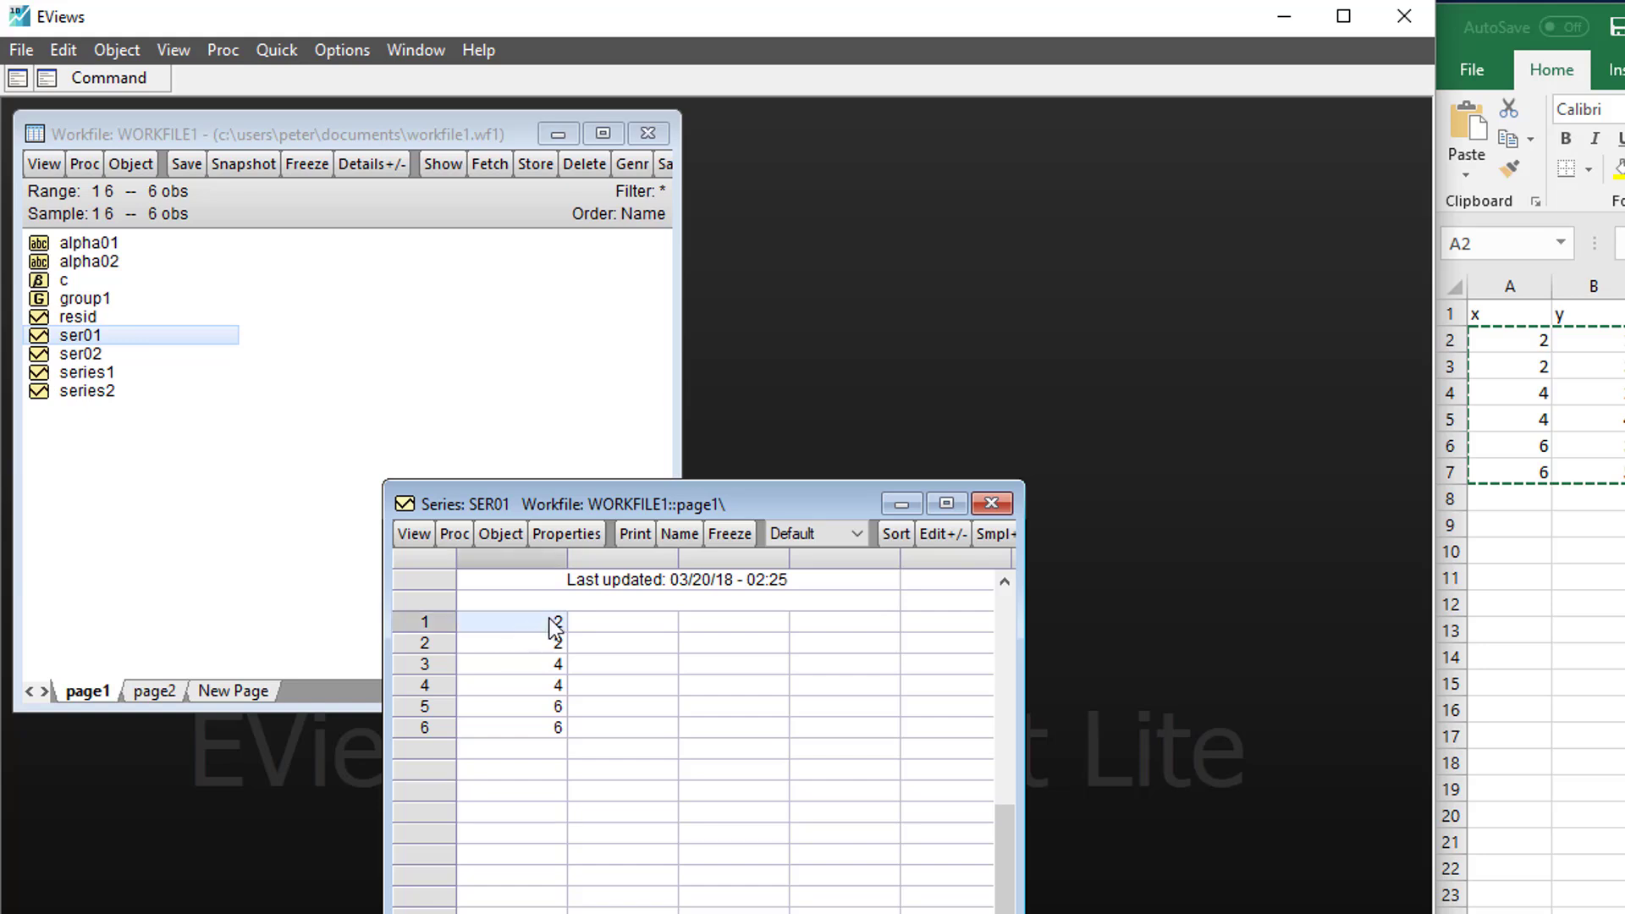
pyautogui.click(937, 532)
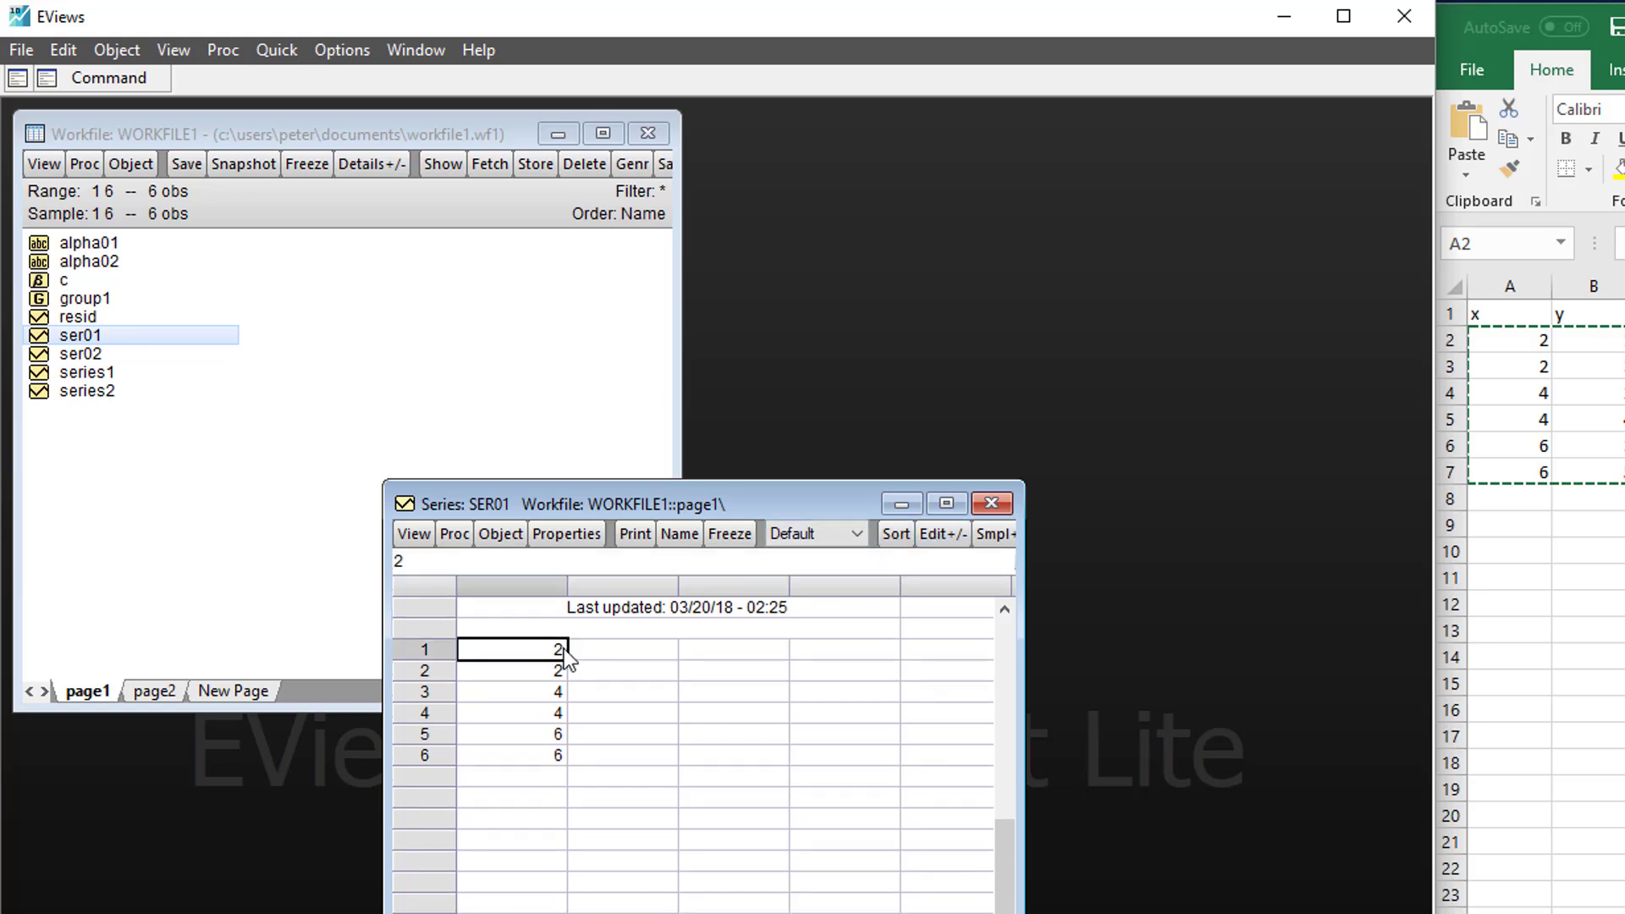
pyautogui.click(554, 654)
pyautogui.write('1')
pyautogui.press('Return')
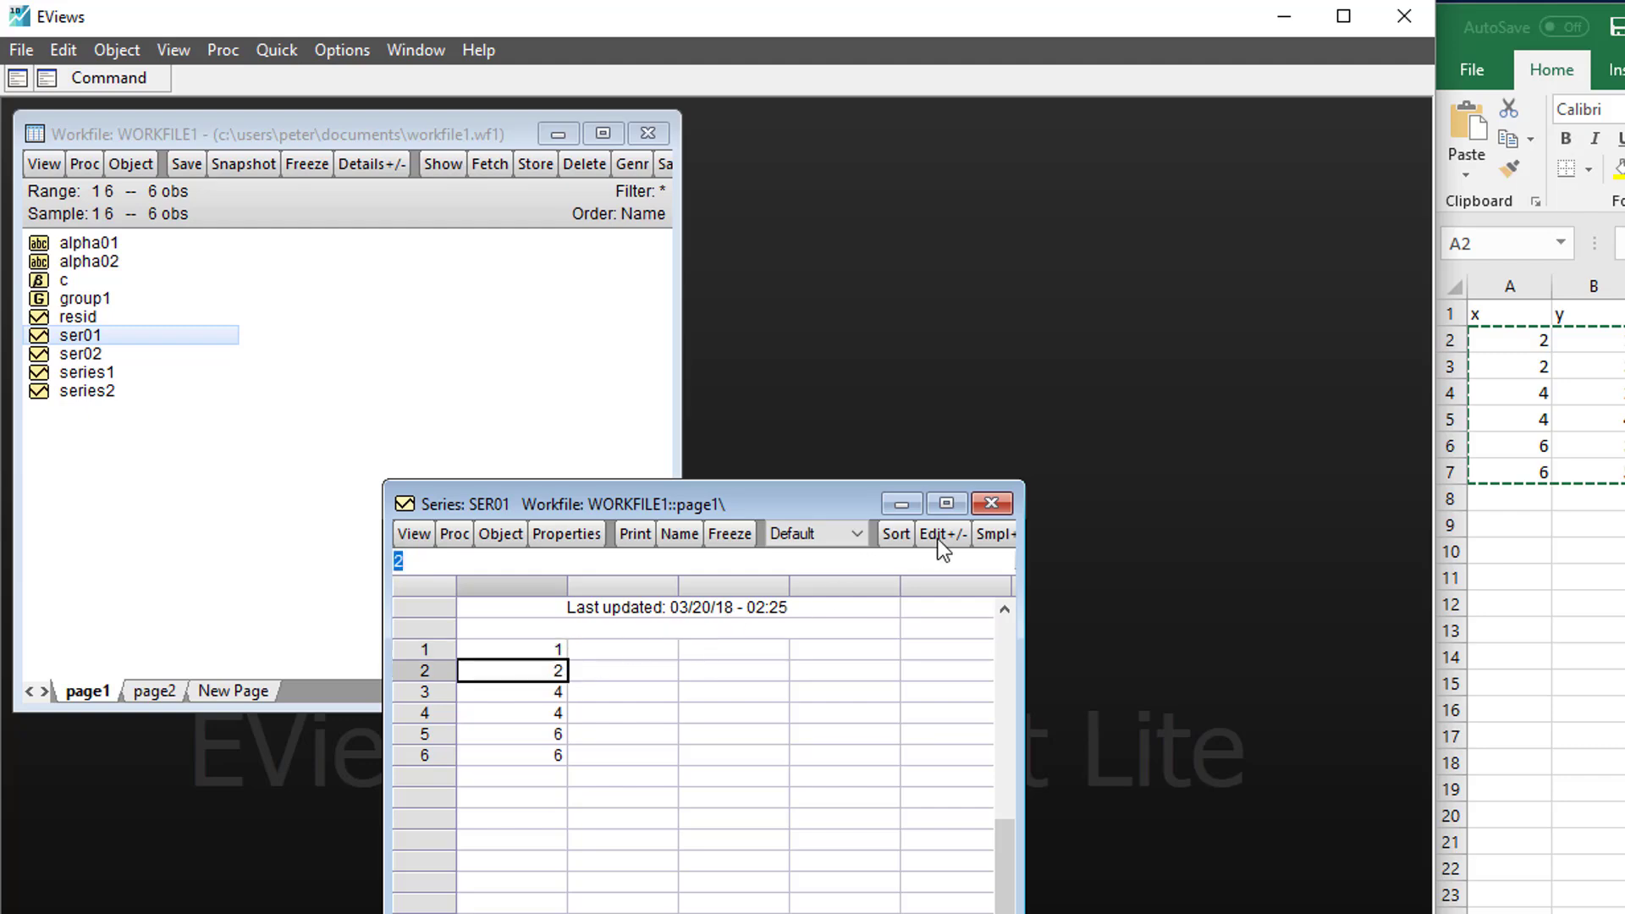
pyautogui.click(1002, 506)
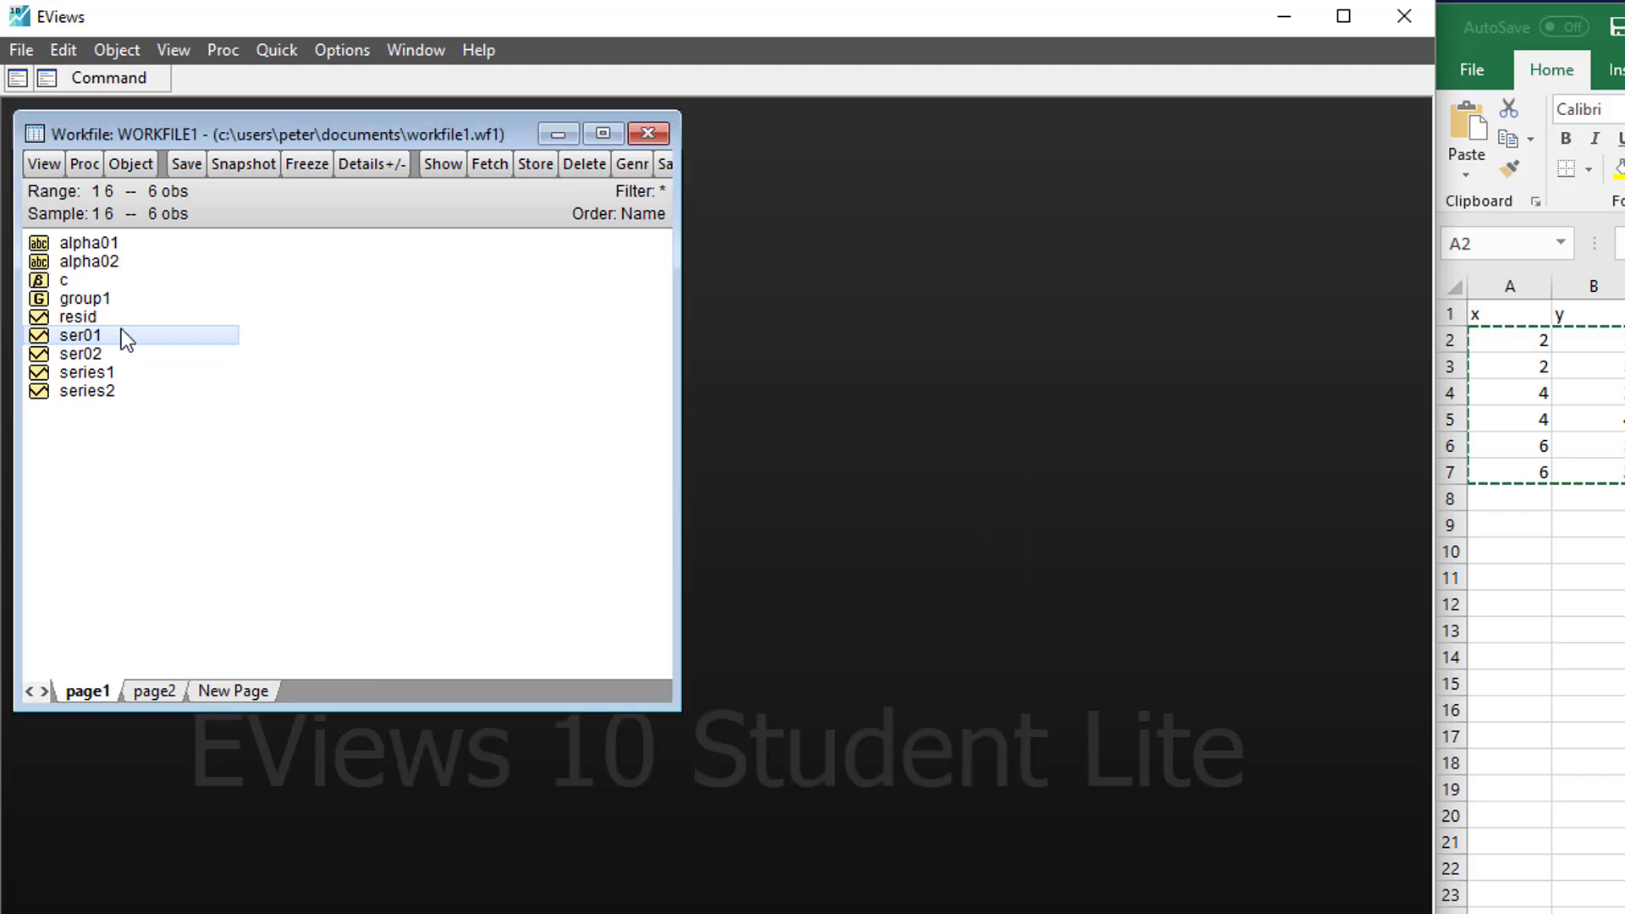
# - Set observation 2 of SER01 to 4 inside group1, and check the change in the ser01 series
pyautogui.doubleClick(87, 300)
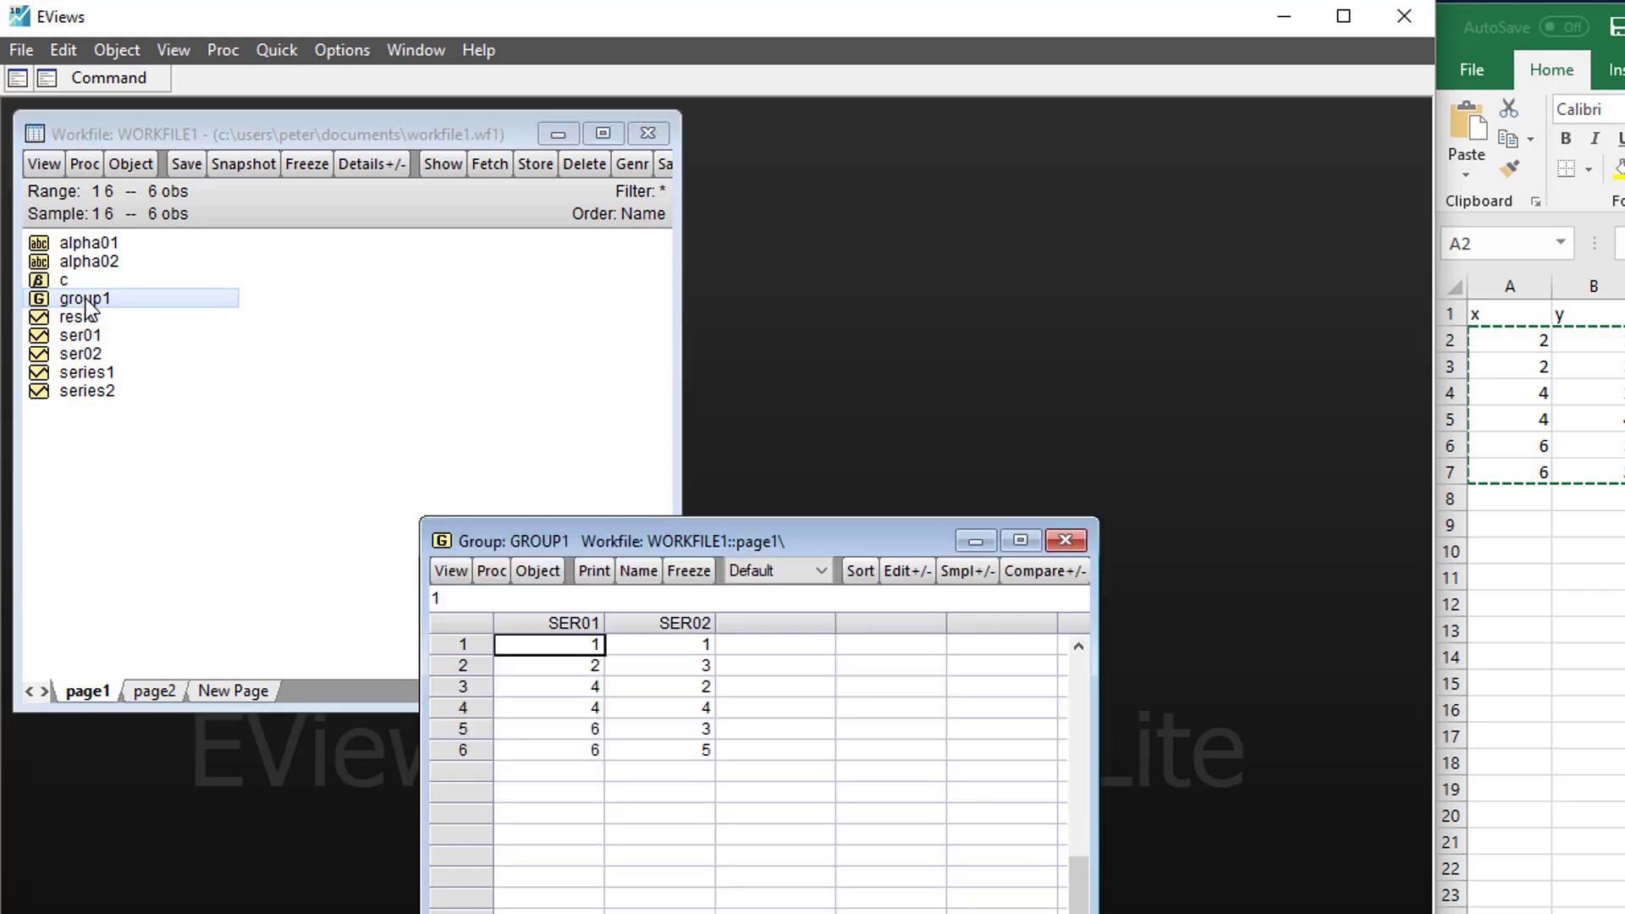
pyautogui.click(584, 666)
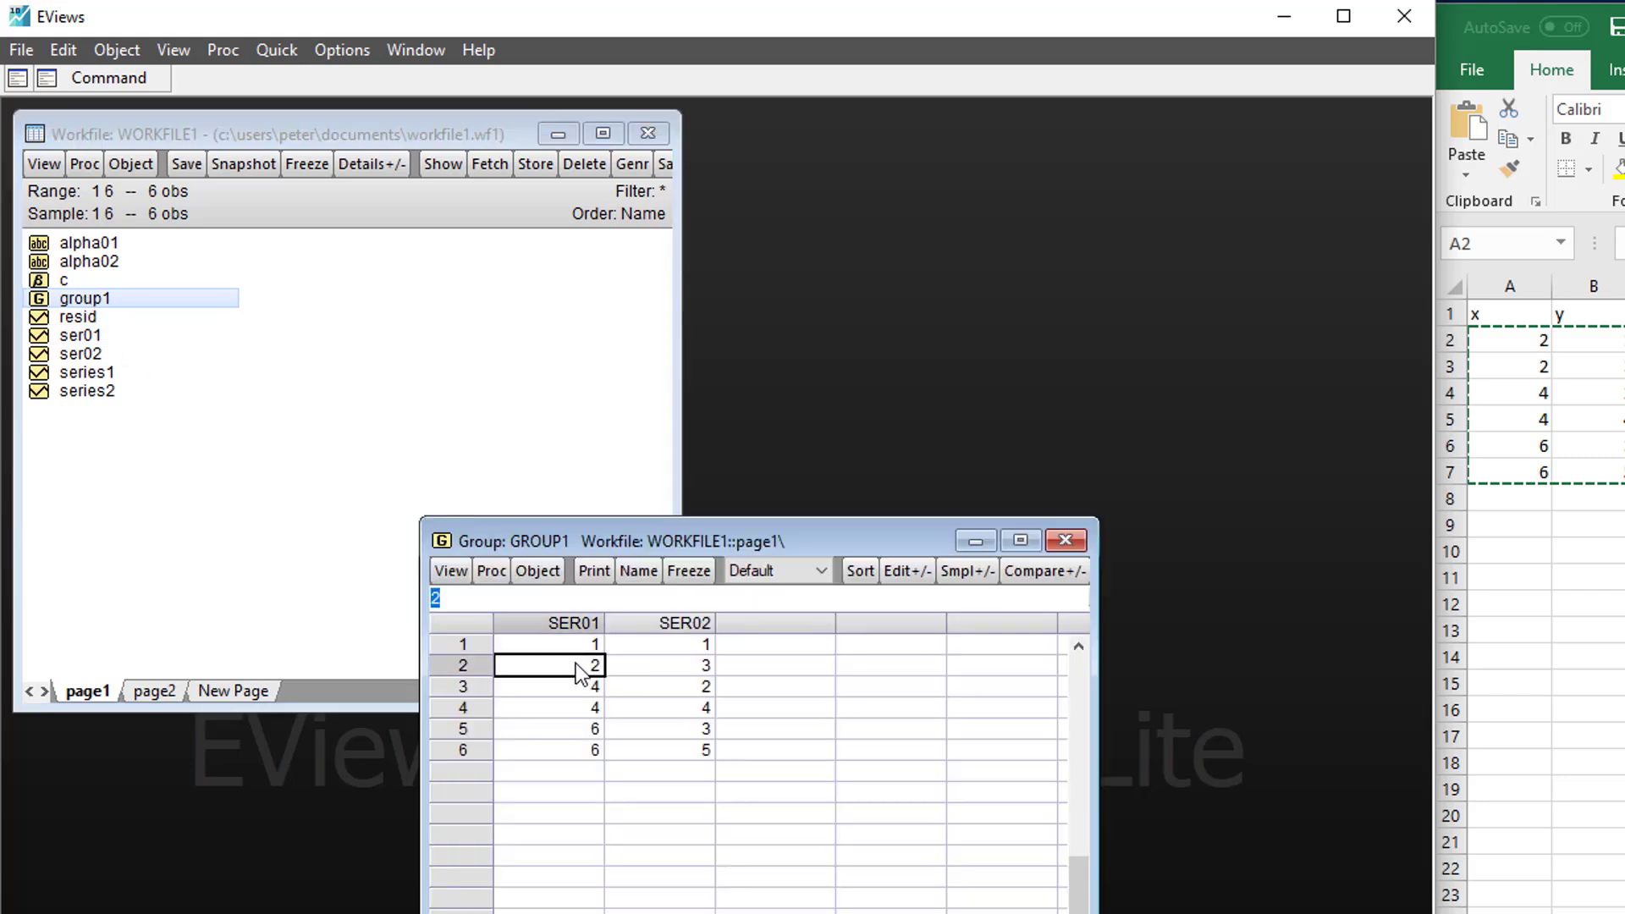
pyautogui.write('4')
pyautogui.click(1065, 540)
pyautogui.doubleClick(142, 337)
pyautogui.click(626, 745)
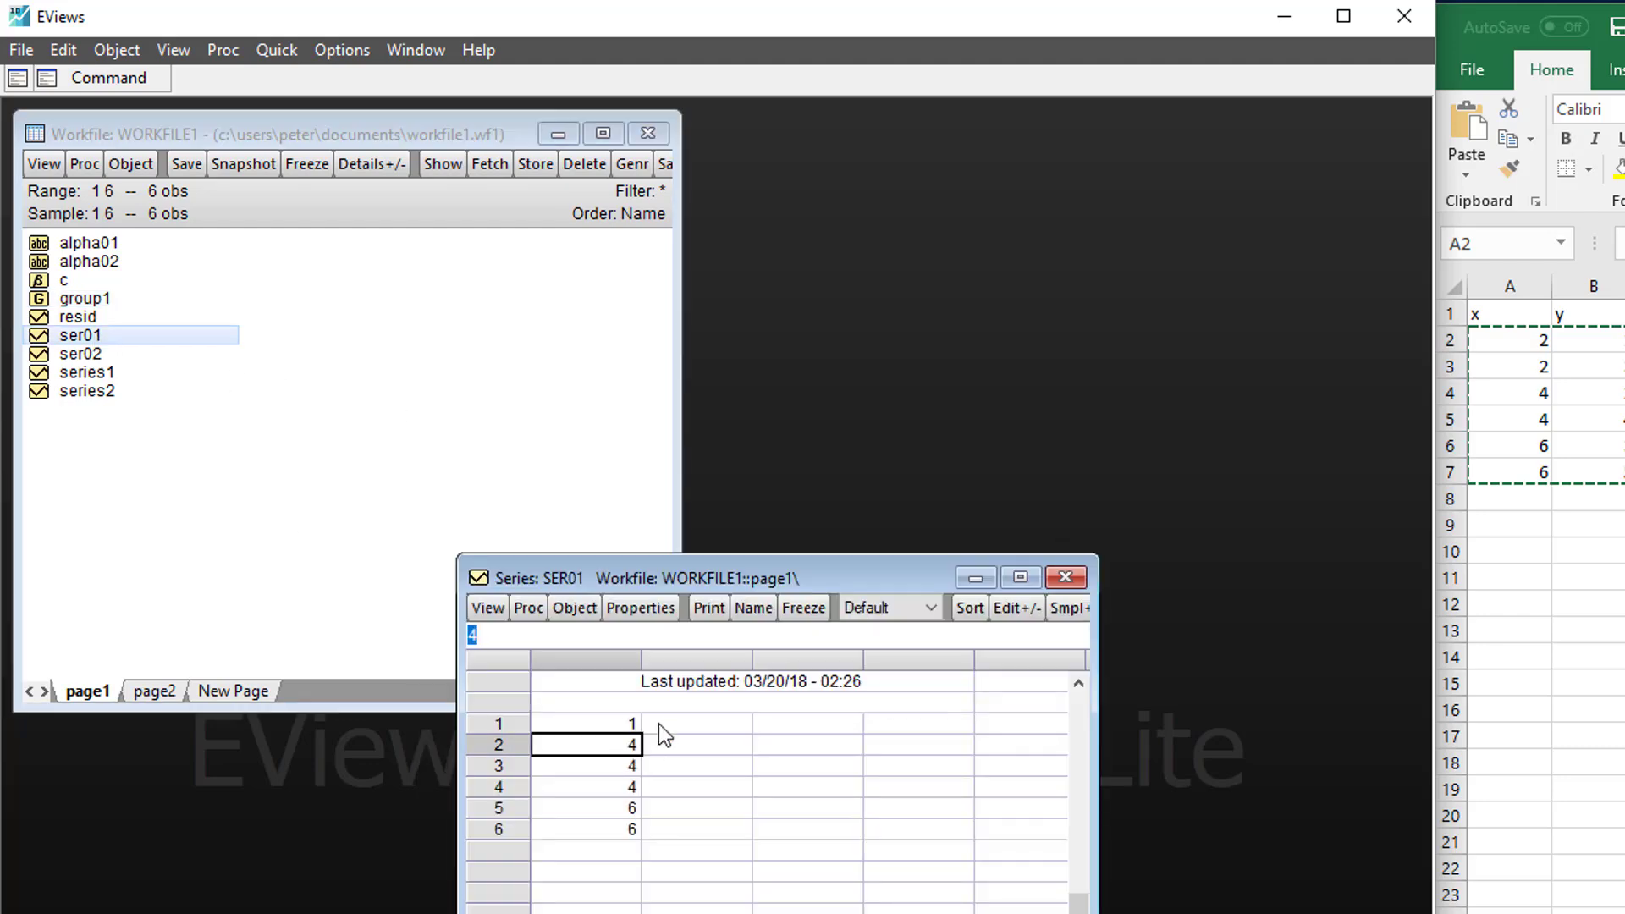
pyautogui.click(1067, 578)
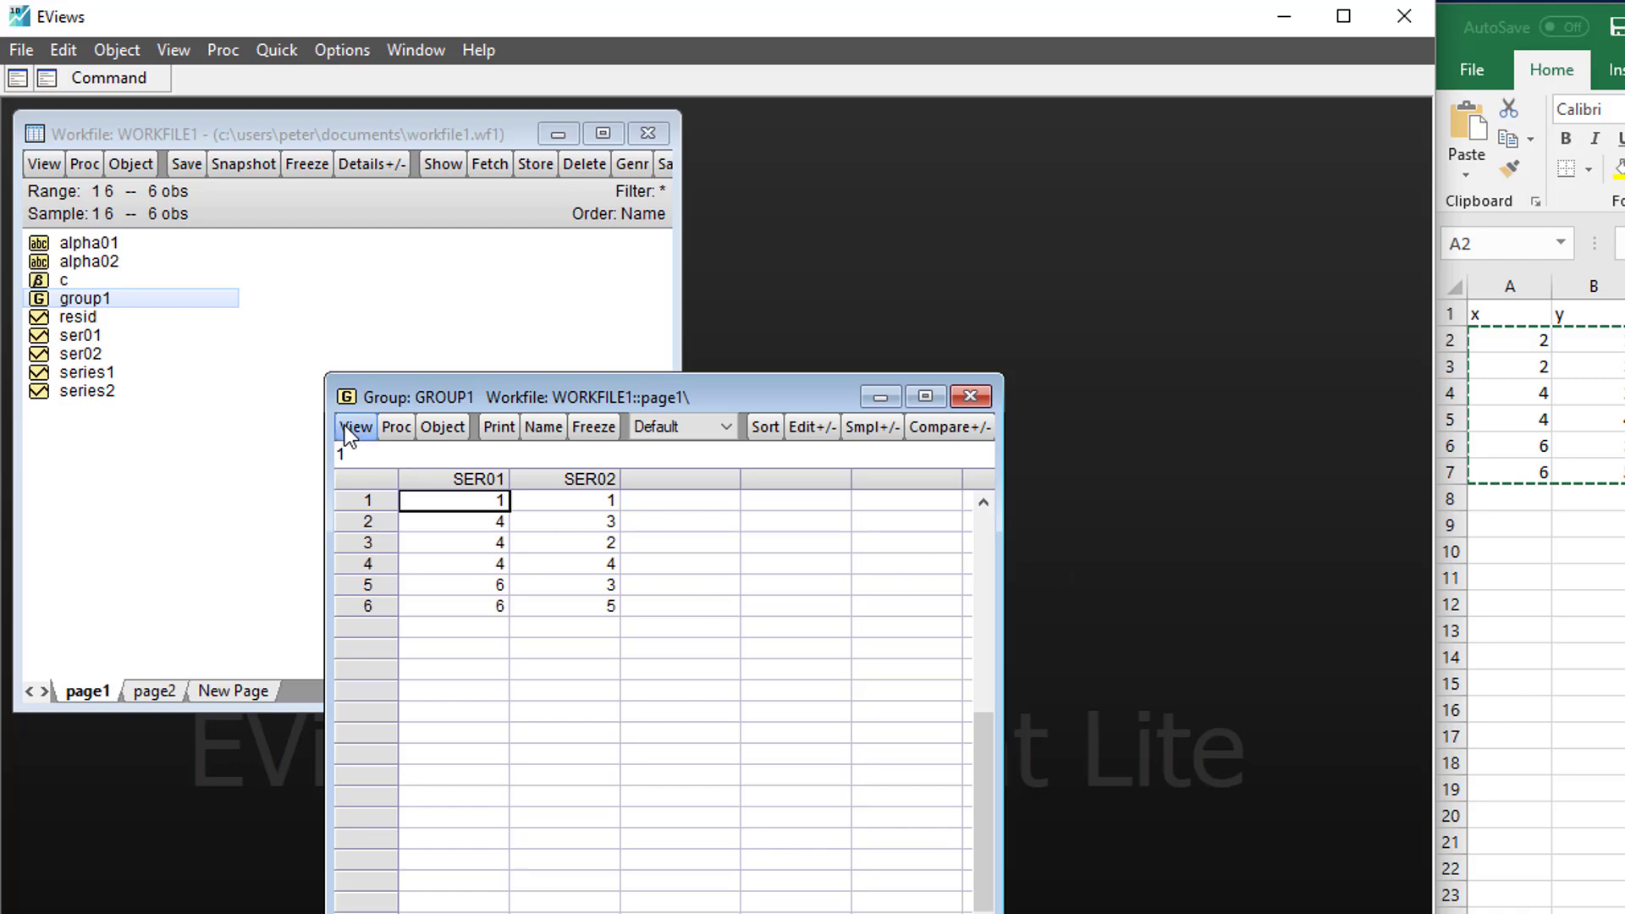
# - Show the group members of group1 and remove both ser01 and ser02 from the group
pyautogui.click(351, 427)
pyautogui.click(378, 459)
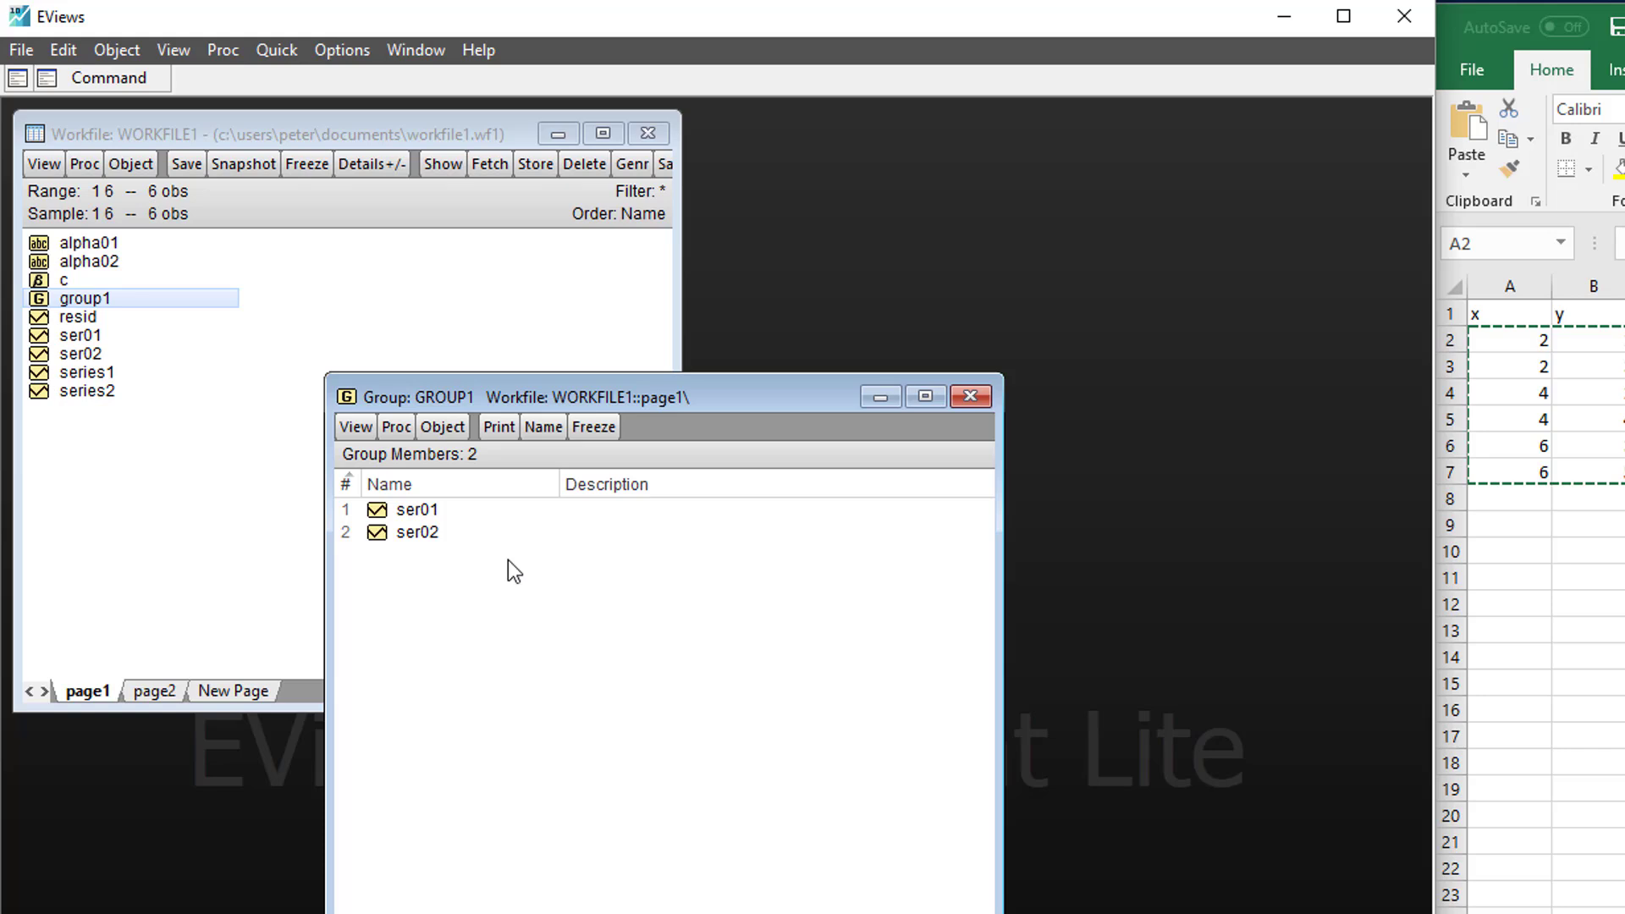
pyautogui.rightClick(441, 530)
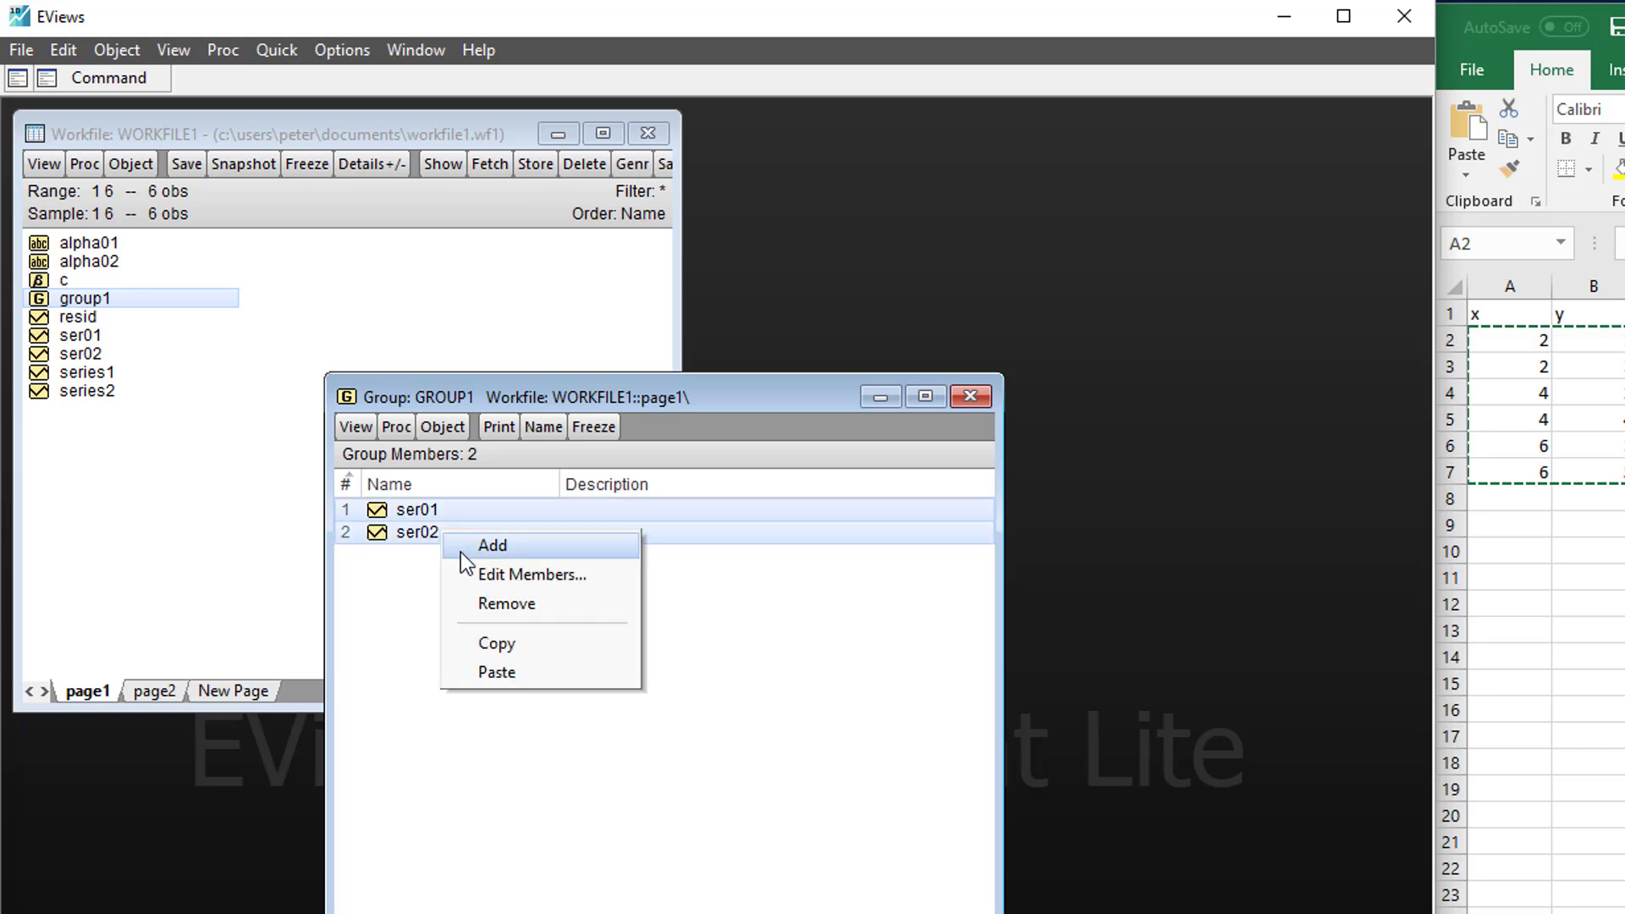
pyautogui.click(501, 604)
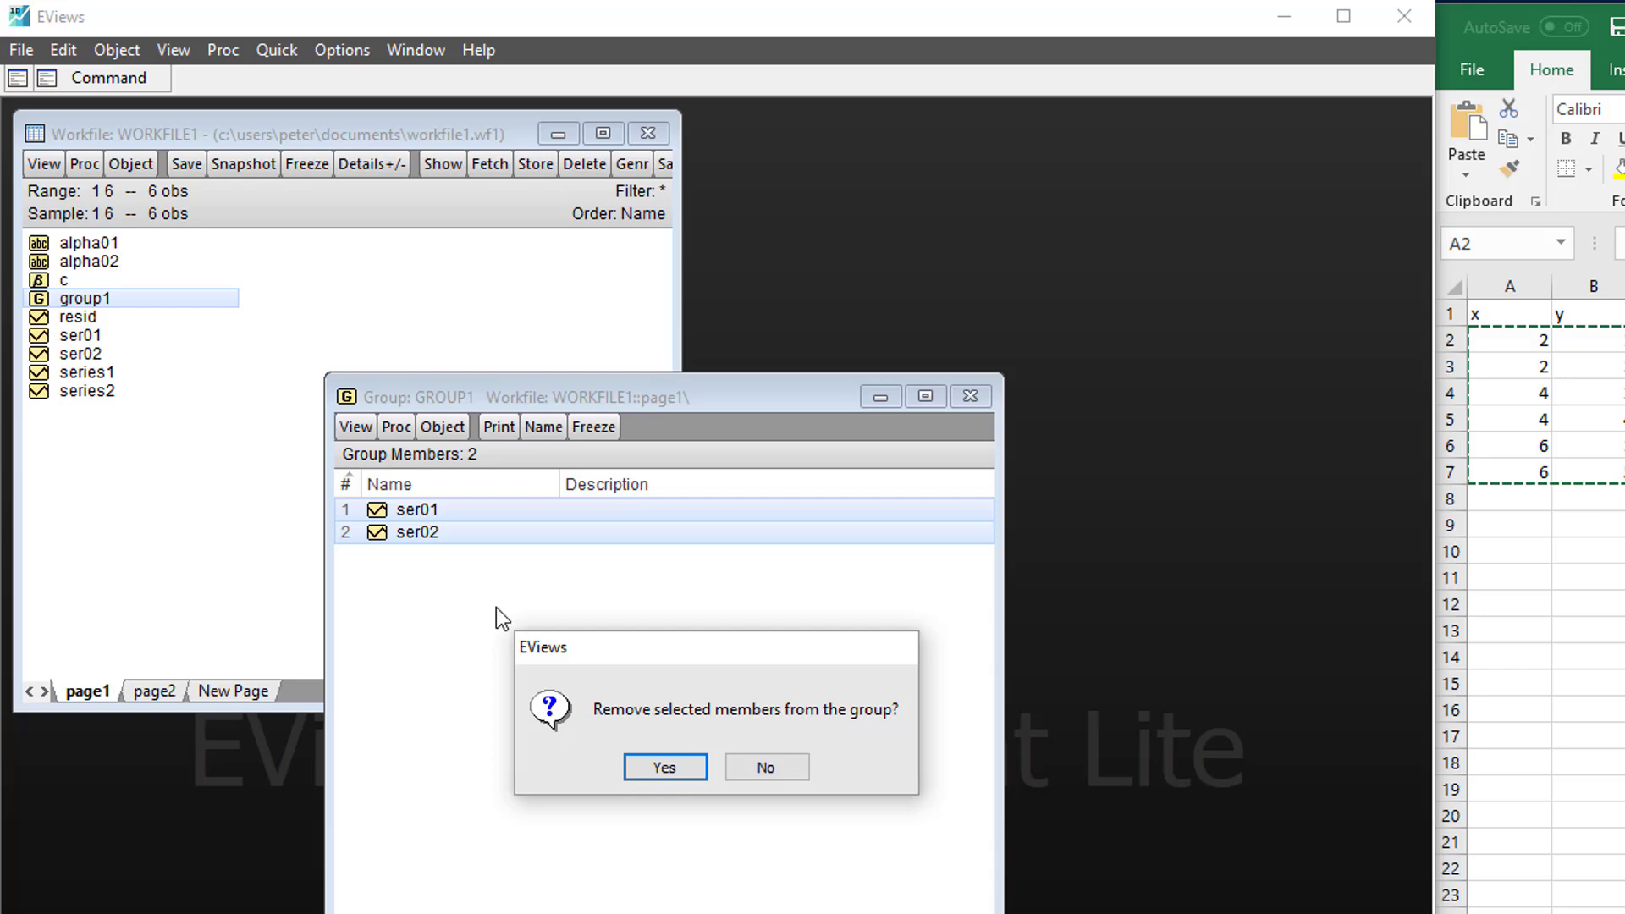
pyautogui.click(668, 770)
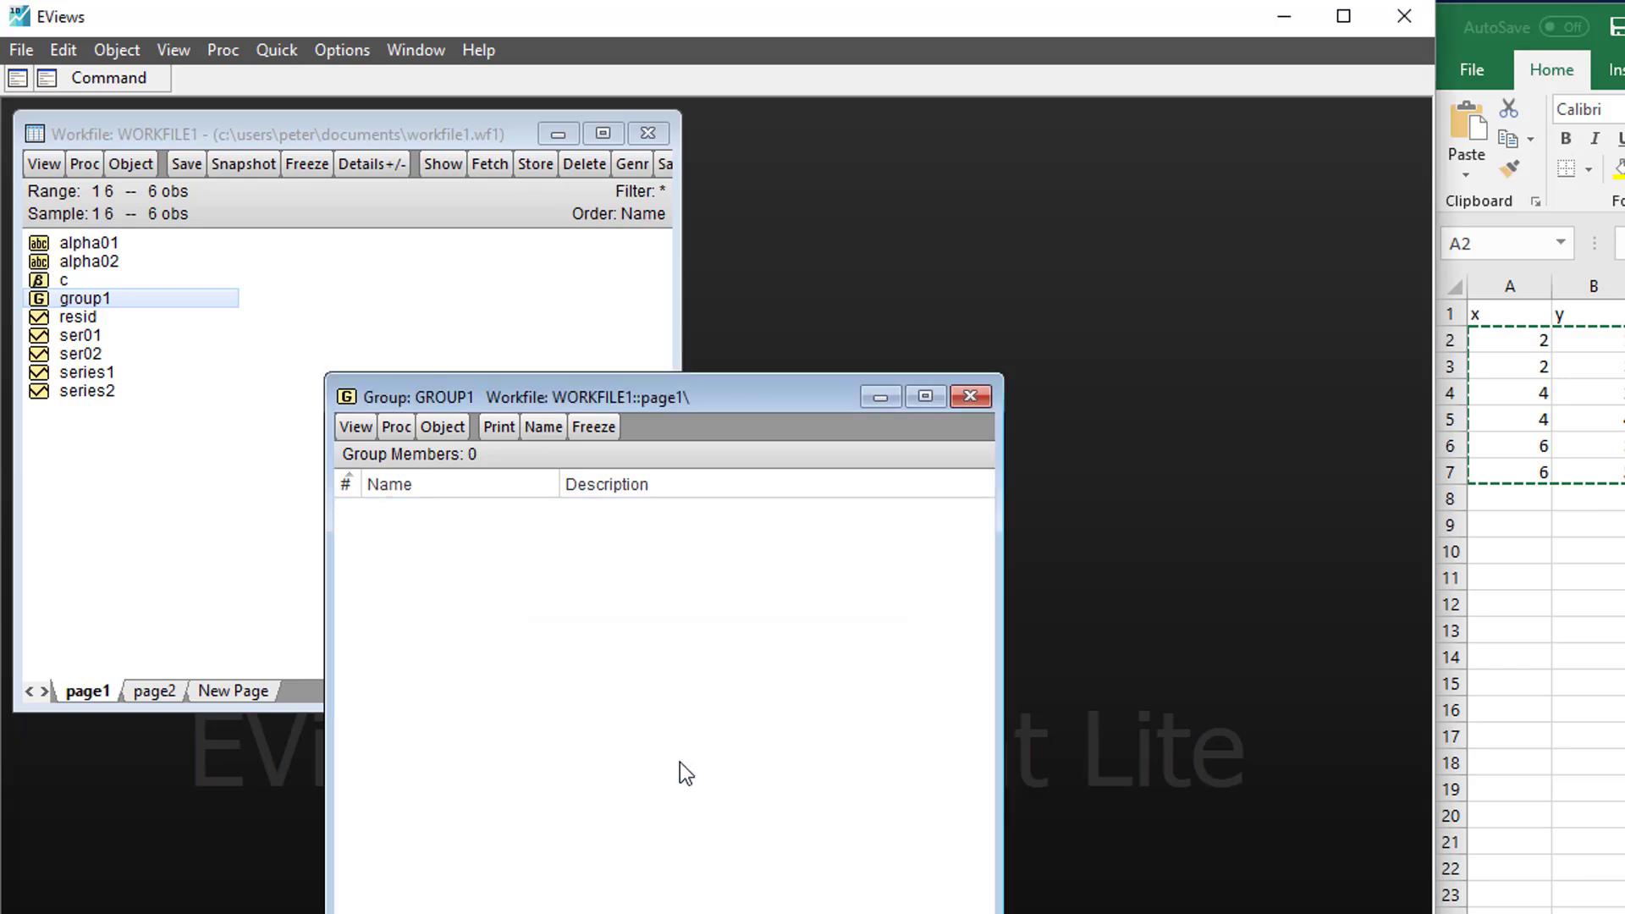
# - Add series1 and series2 from the workfile to group1 in its spreadsheet view, and close the group
pyautogui.click(356, 430)
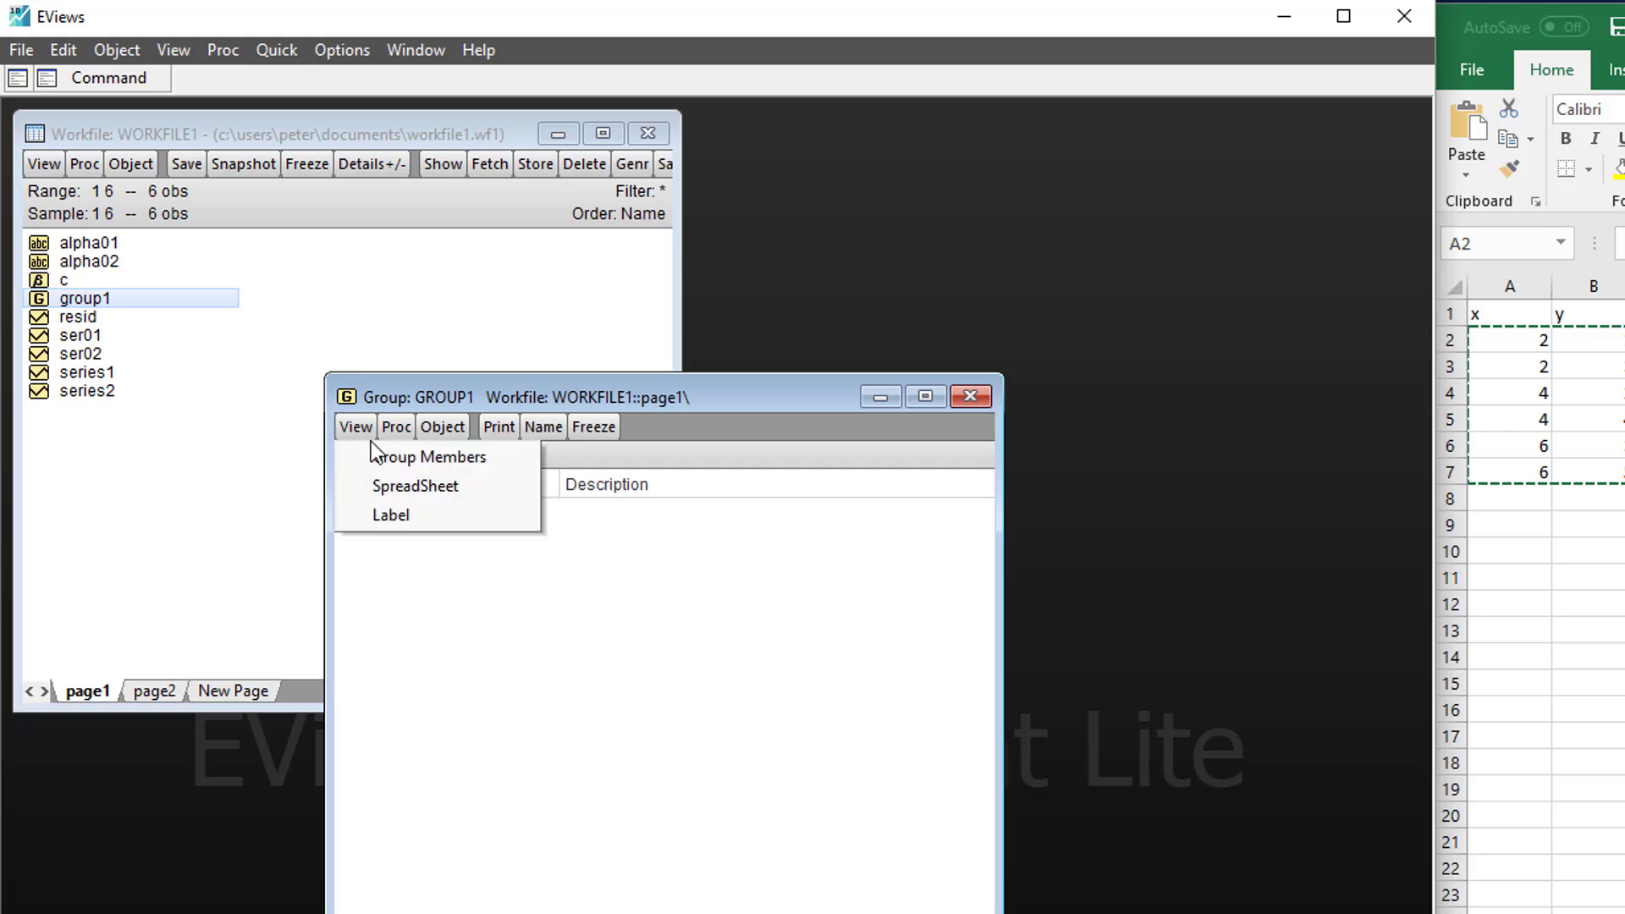
pyautogui.click(398, 486)
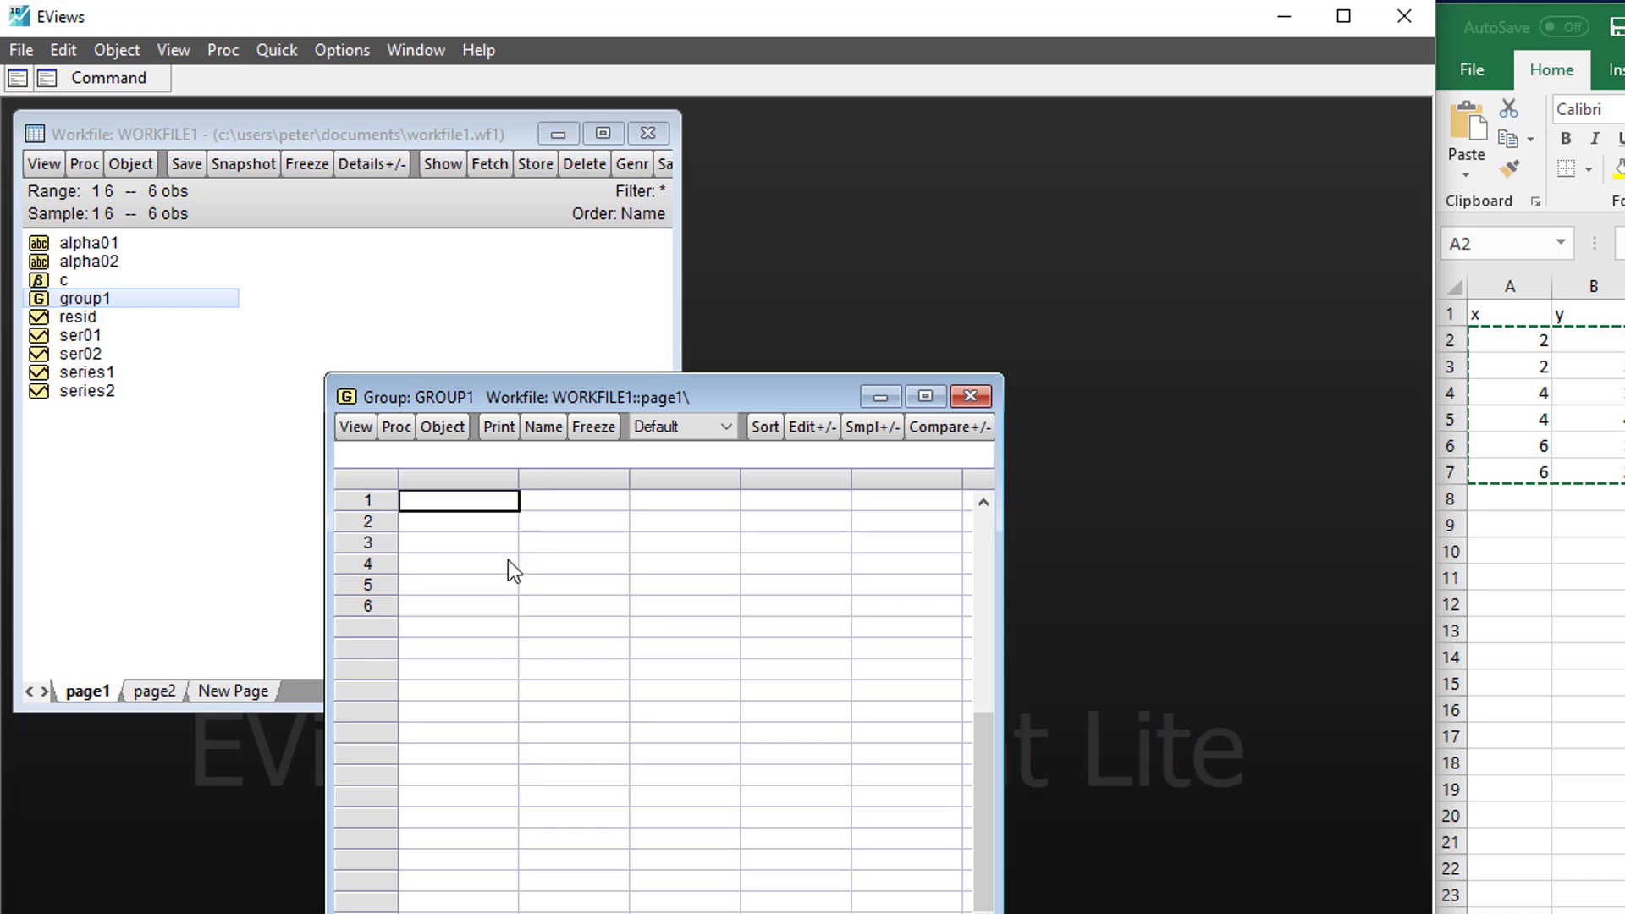
pyautogui.click(106, 374)
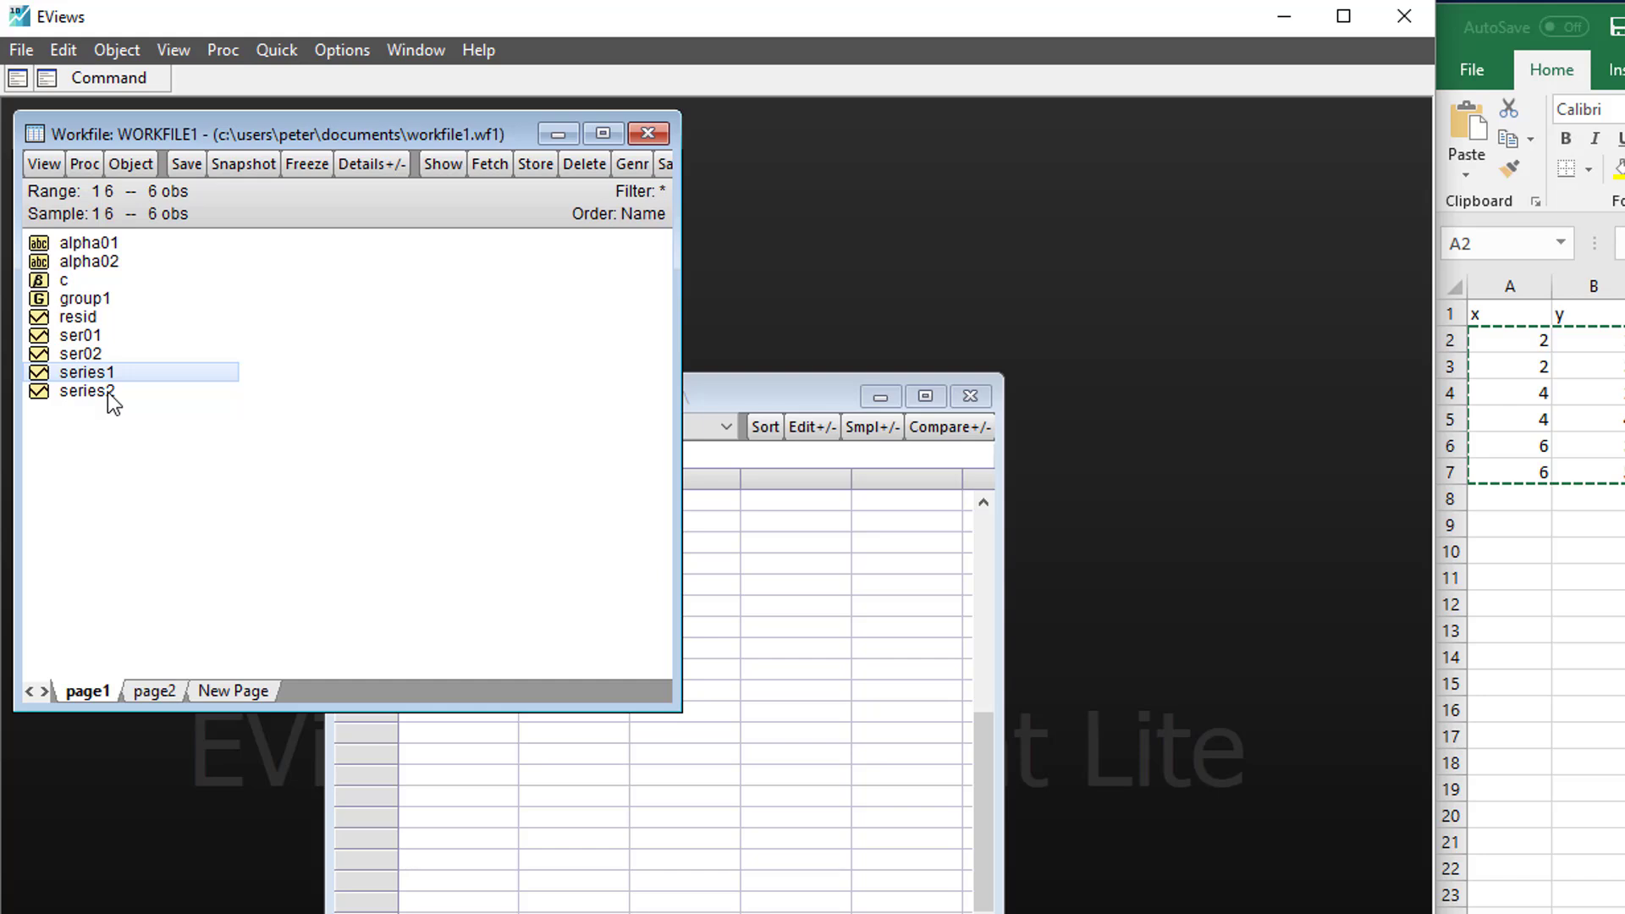
pyautogui.keyDown('ctrl'); pyautogui.click(109, 393); pyautogui.keyUp('ctrl')
pyautogui.moveTo(79, 379); pyautogui.dragTo(775, 687)
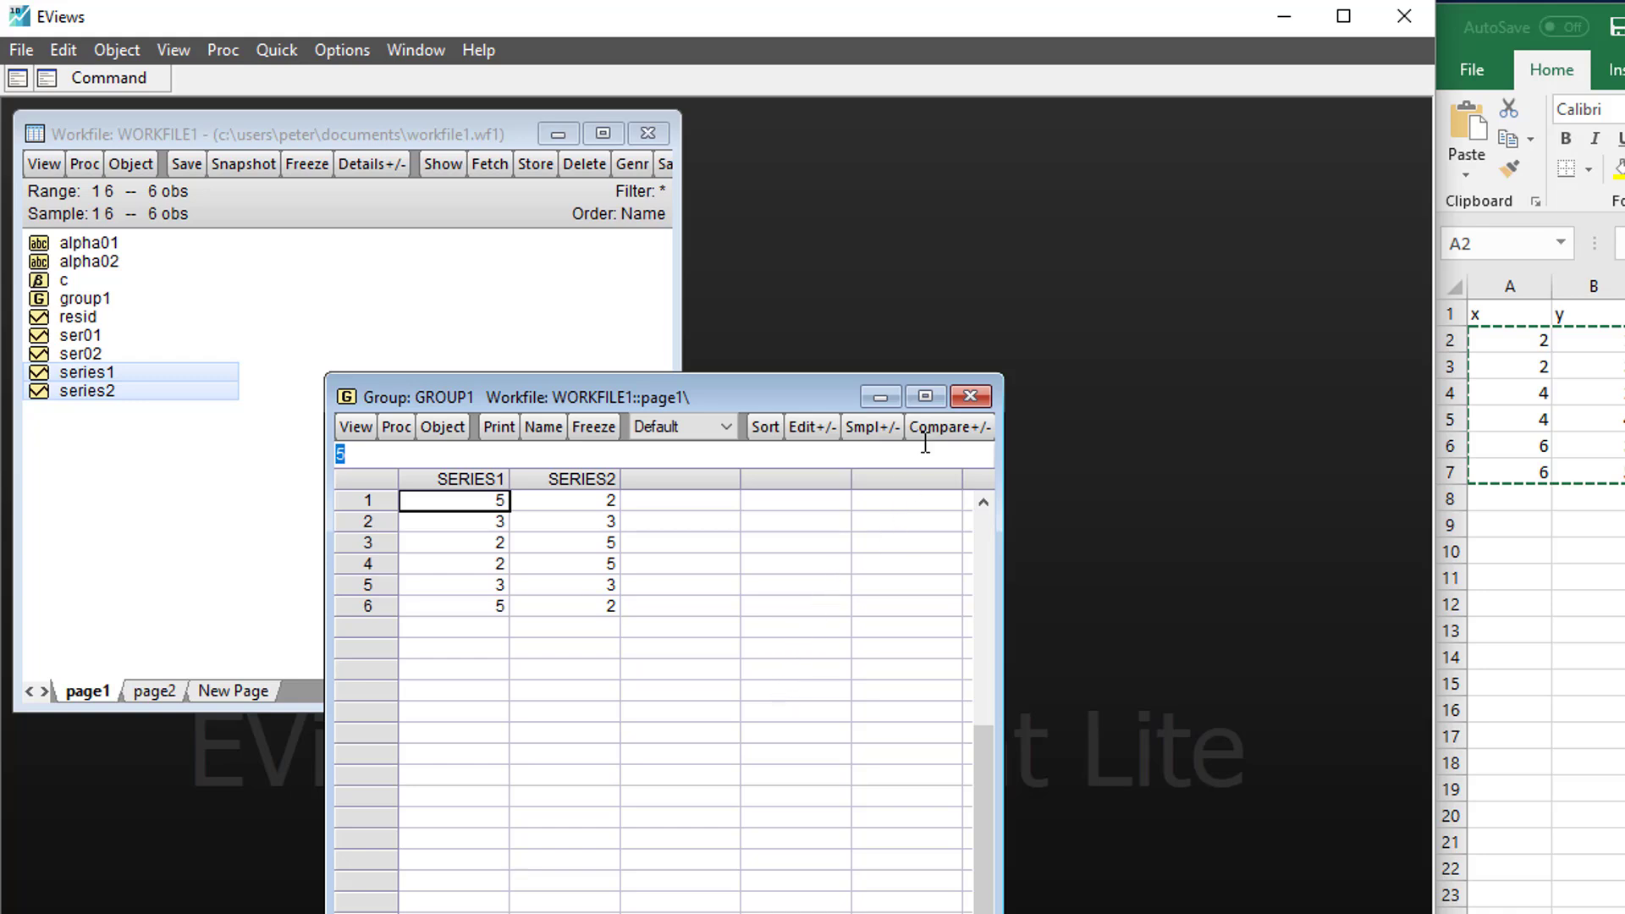
pyautogui.click(970, 396)
pyautogui.click(424, 457)
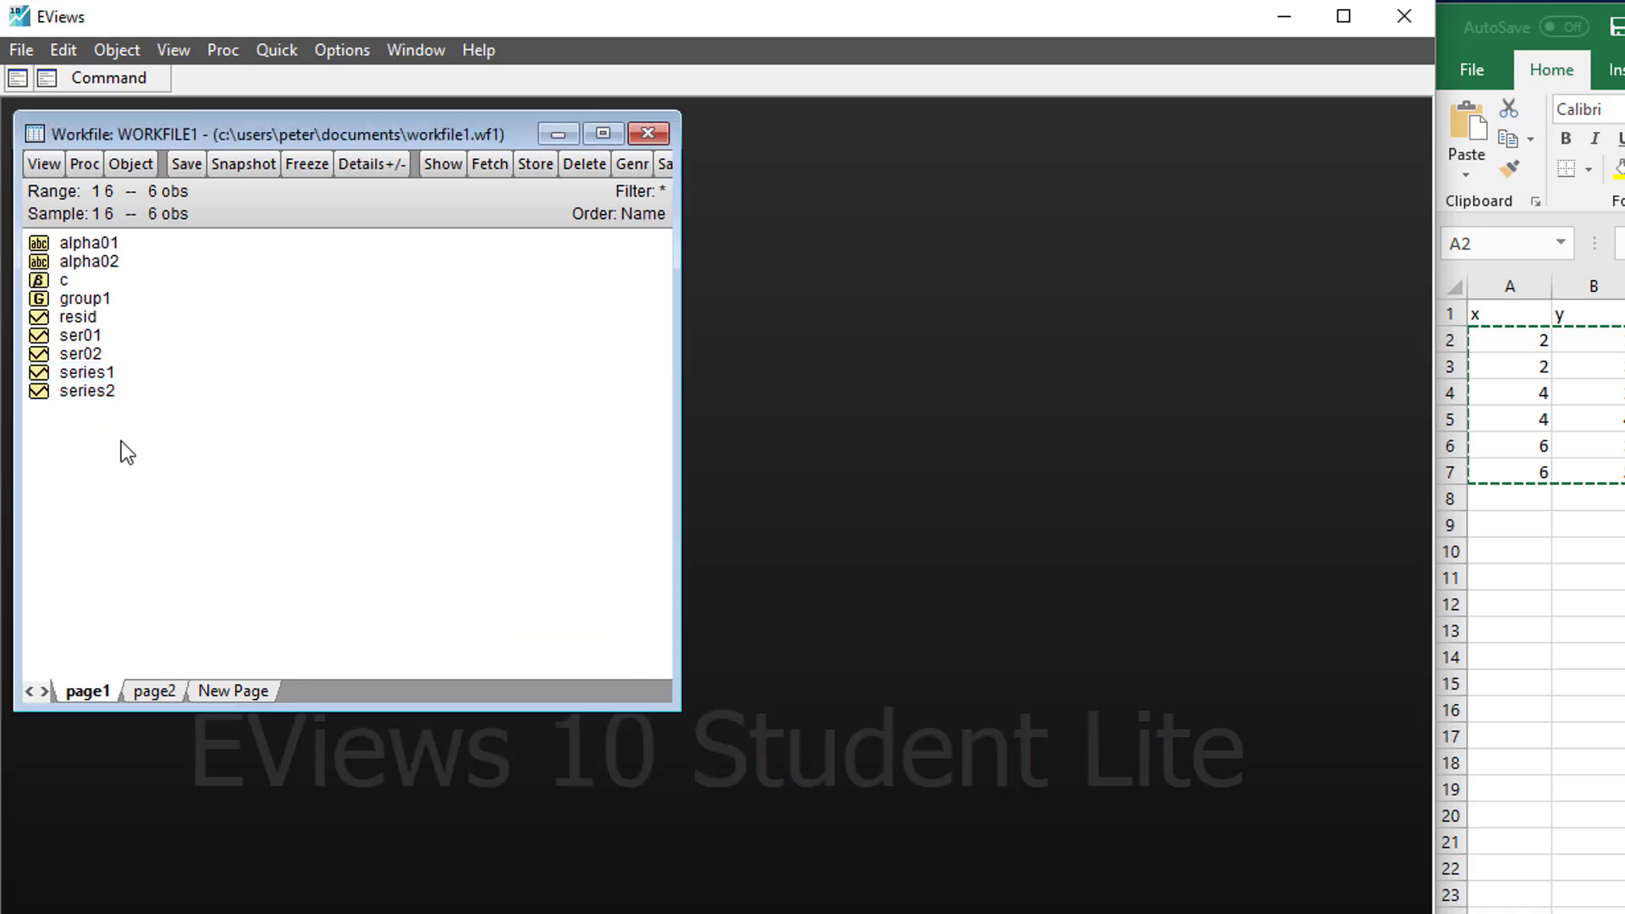
# - Open series1 and series2 together as a new group
pyautogui.click(93, 373)
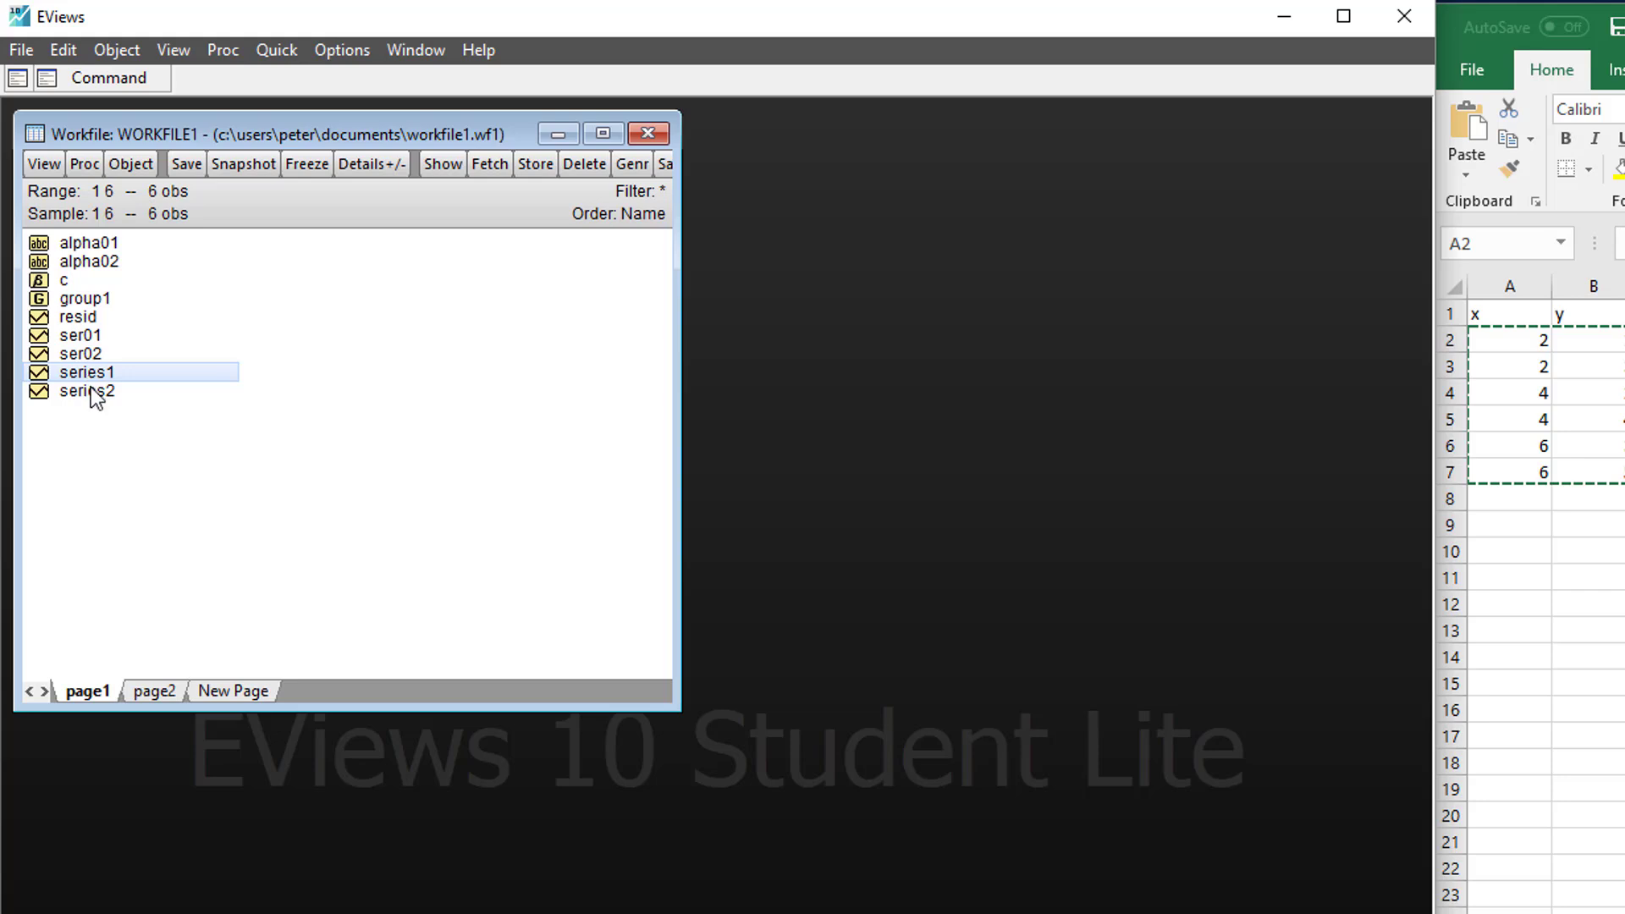
pyautogui.keyDown('ctrl'); pyautogui.click(97, 392); pyautogui.keyUp('ctrl')
pyautogui.rightClick(99, 397)
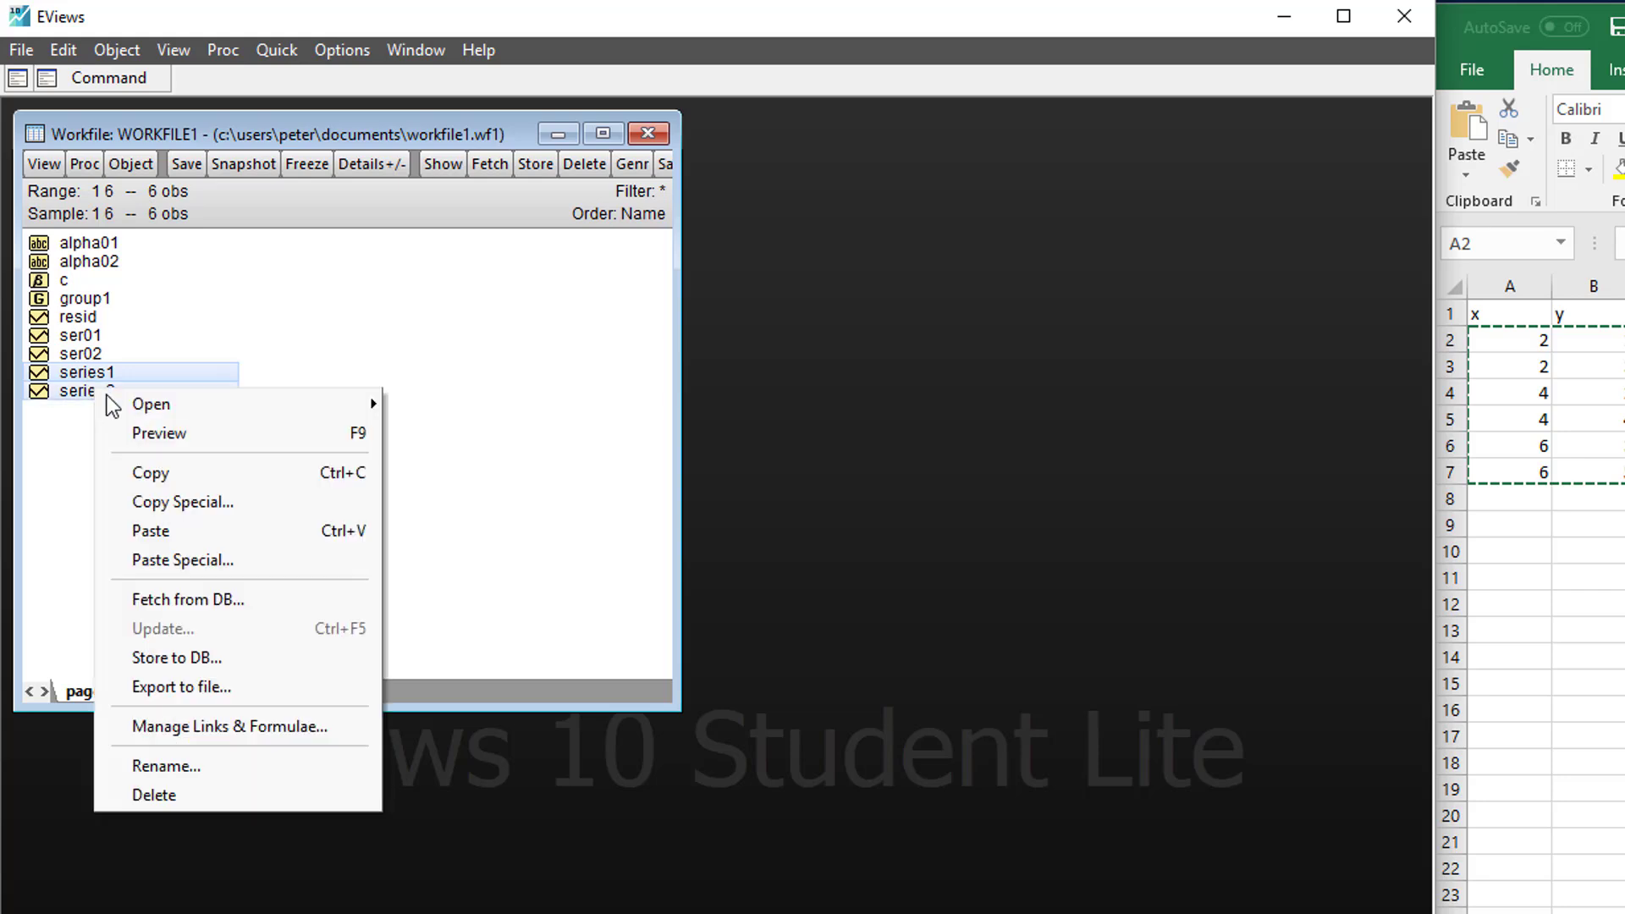
pyautogui.moveTo(170, 405)
pyautogui.click(437, 406)
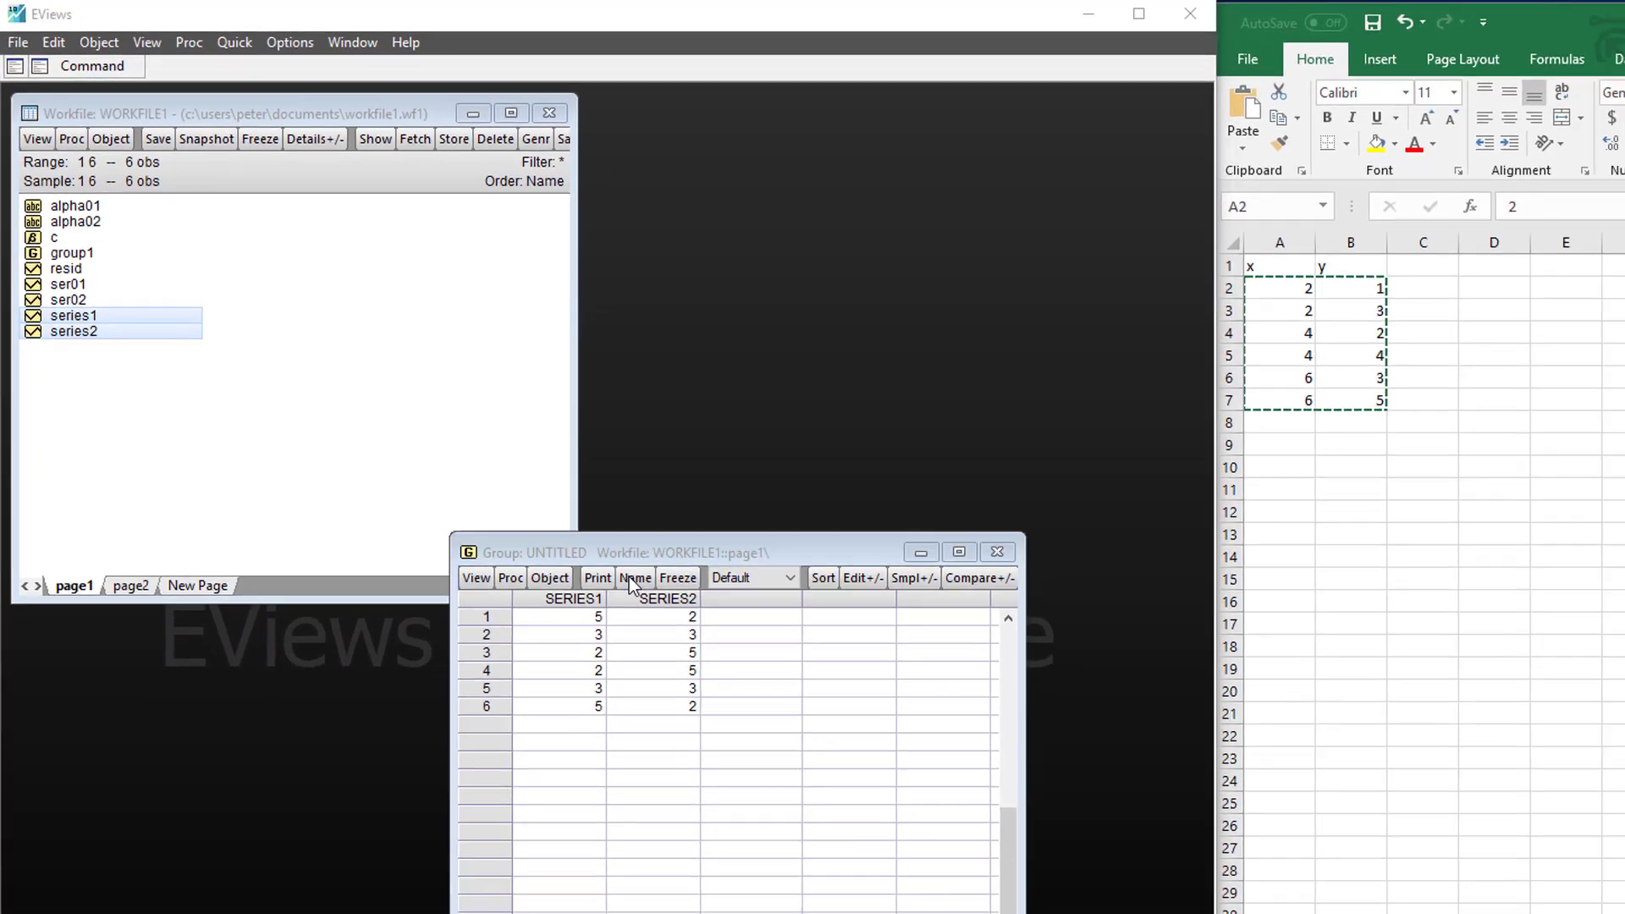
# - Name the untitled group of series1 and series2 group2
pyautogui.click(749, 681)
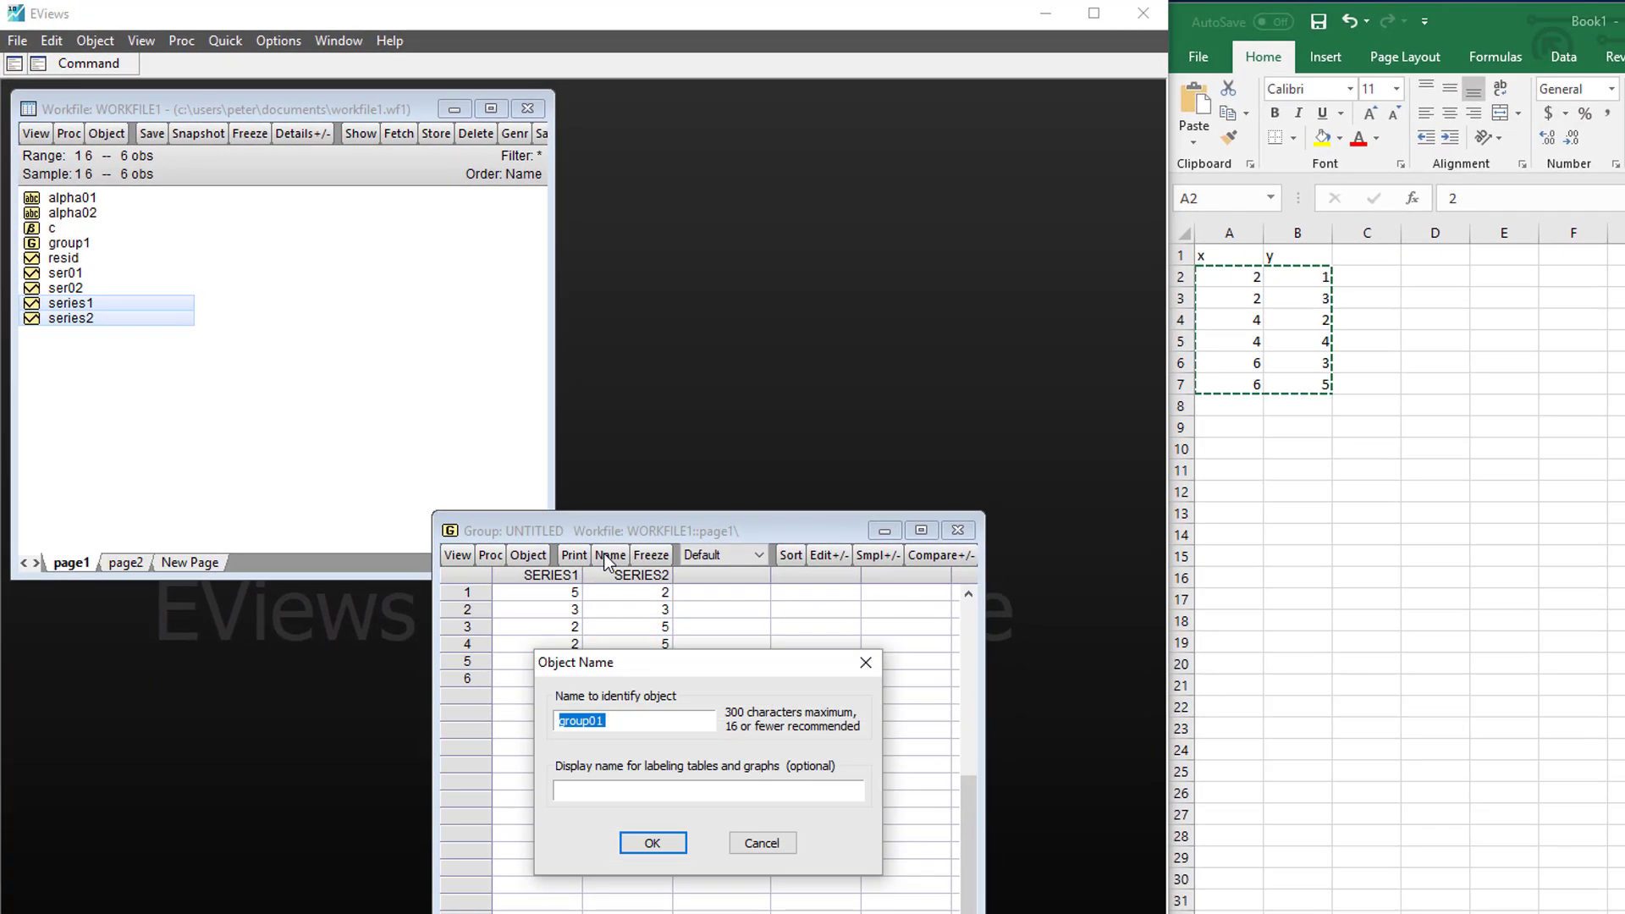
pyautogui.click(618, 722)
pyautogui.press('BackSpace')
pyautogui.press('BackSpace')
pyautogui.write('2')
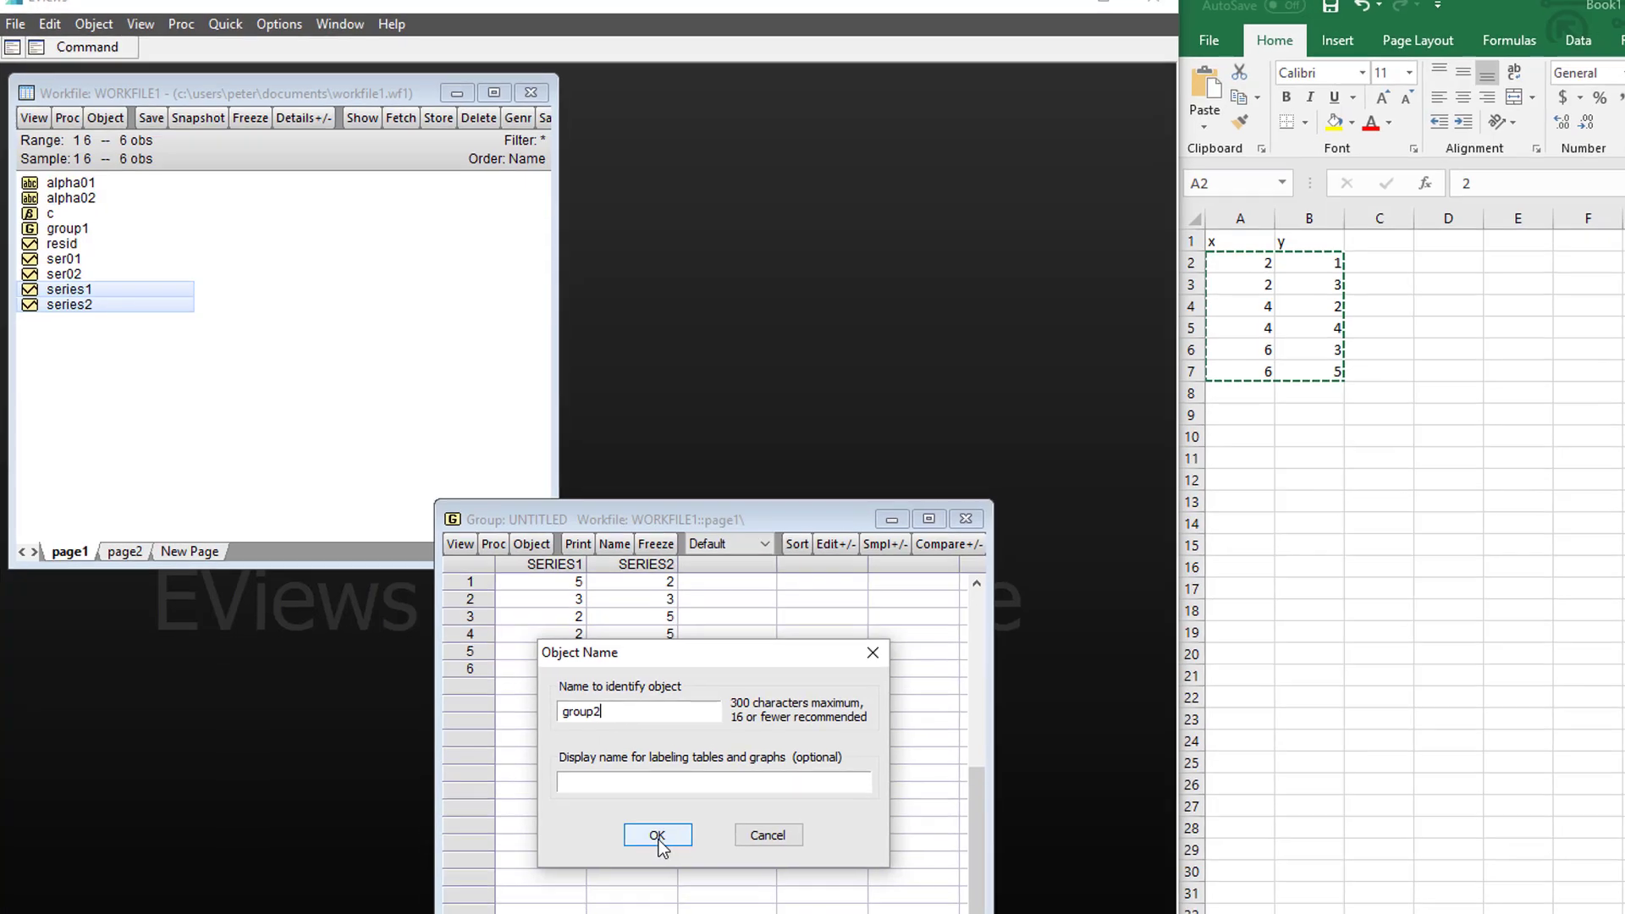
pyautogui.click(653, 843)
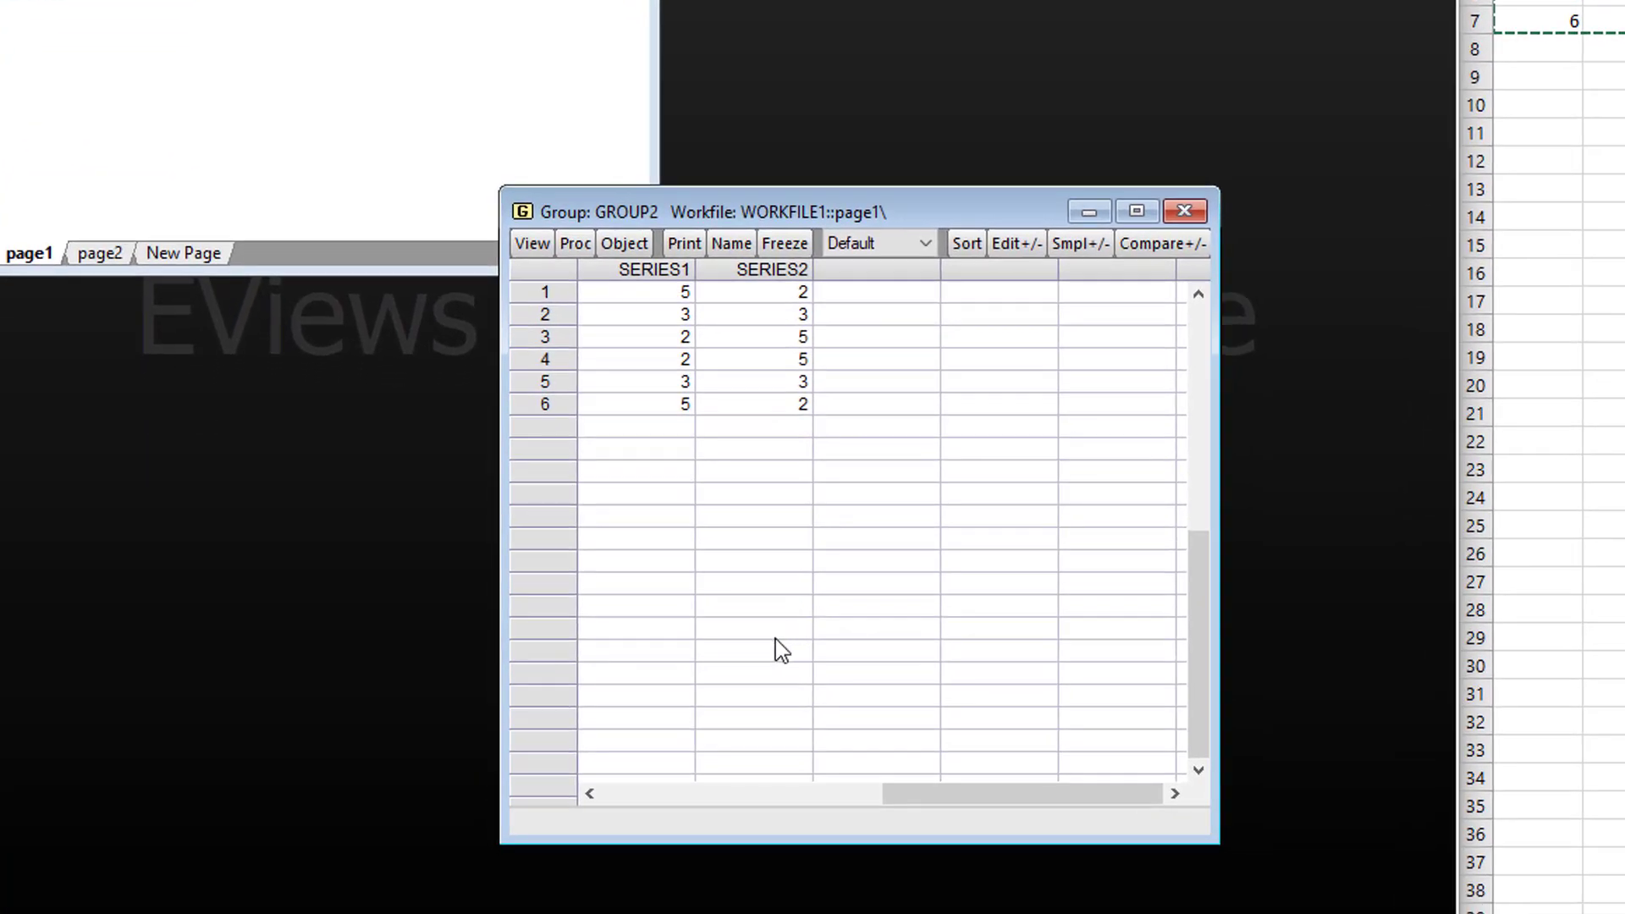
# - View group2 as a basic Scatter graph of the raw data
pyautogui.click(253, 493)
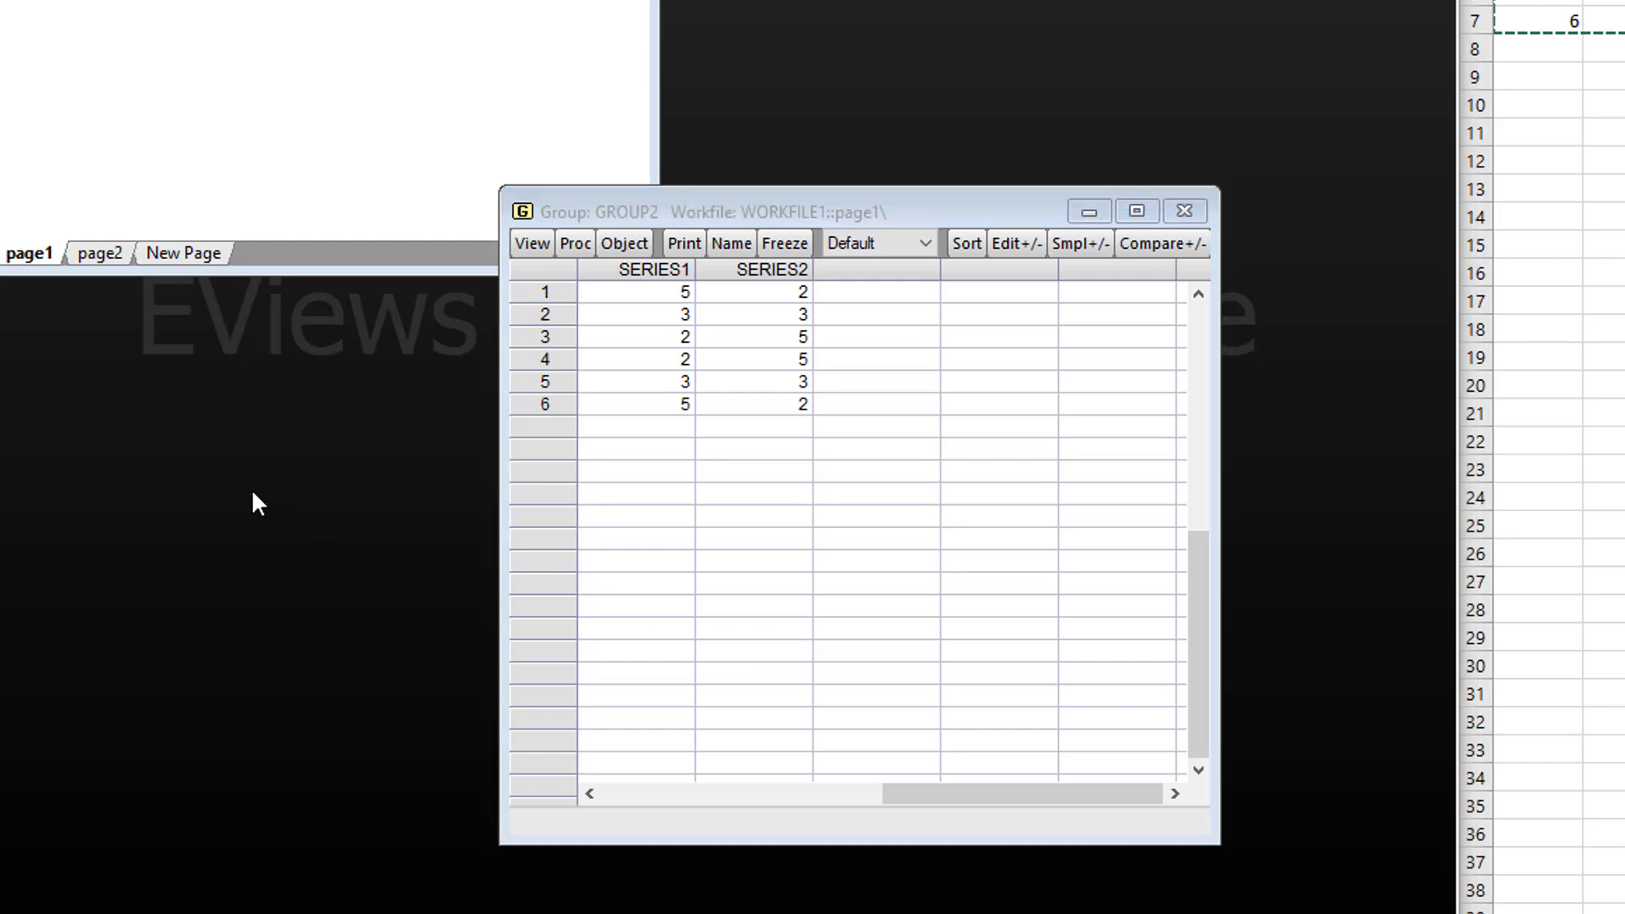
pyautogui.click(531, 244)
pyautogui.click(560, 367)
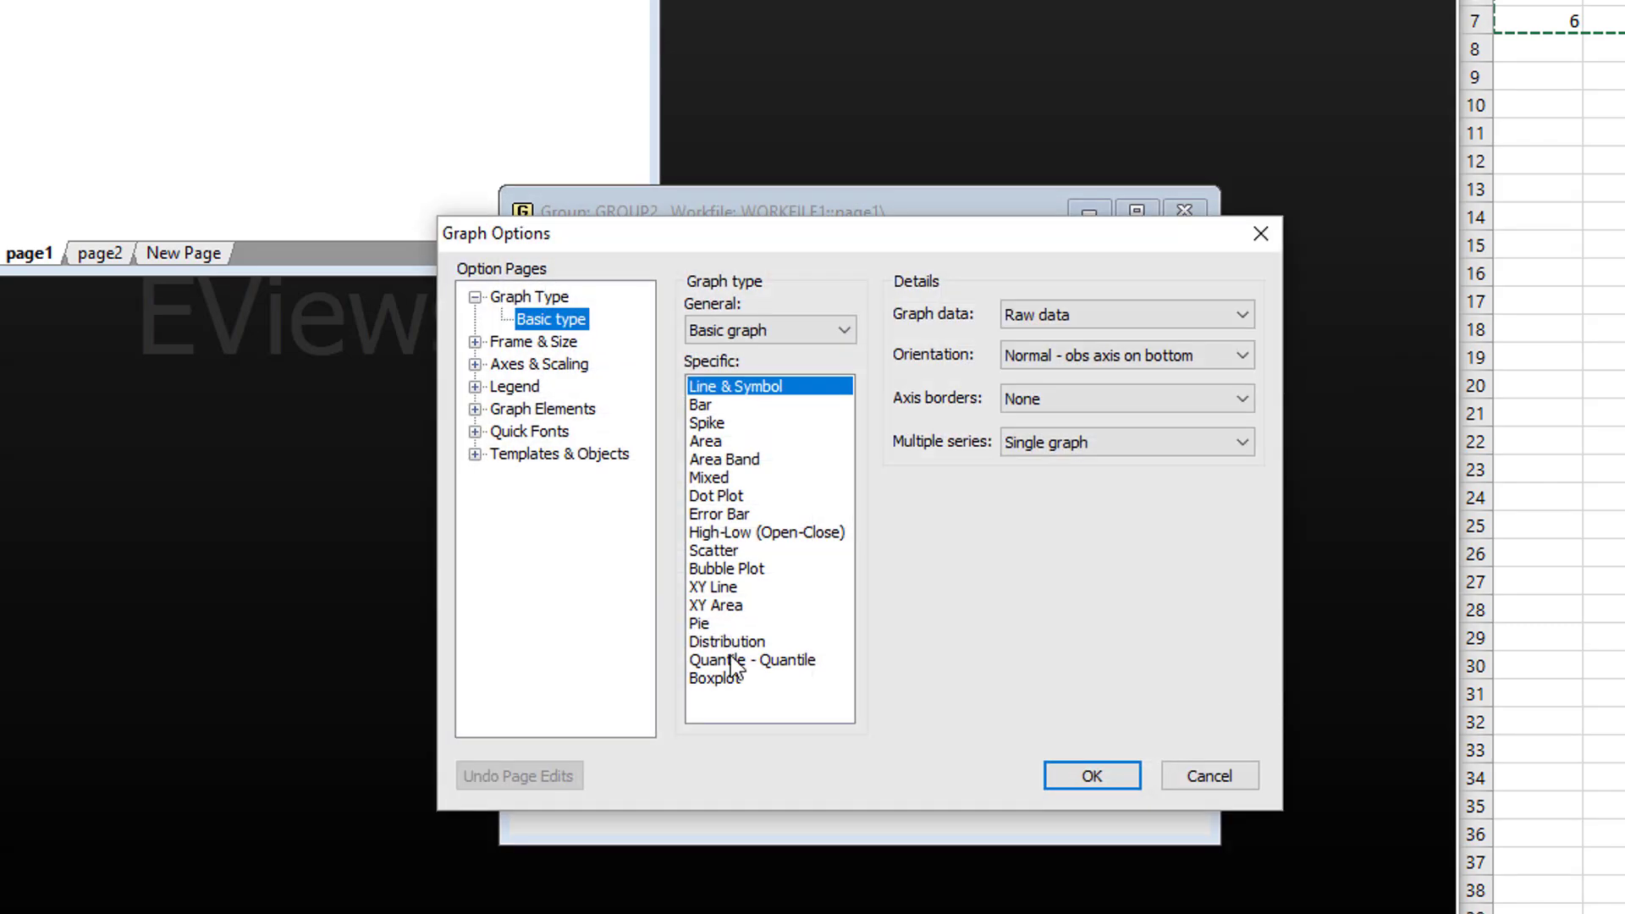
pyautogui.click(729, 552)
pyautogui.click(1088, 775)
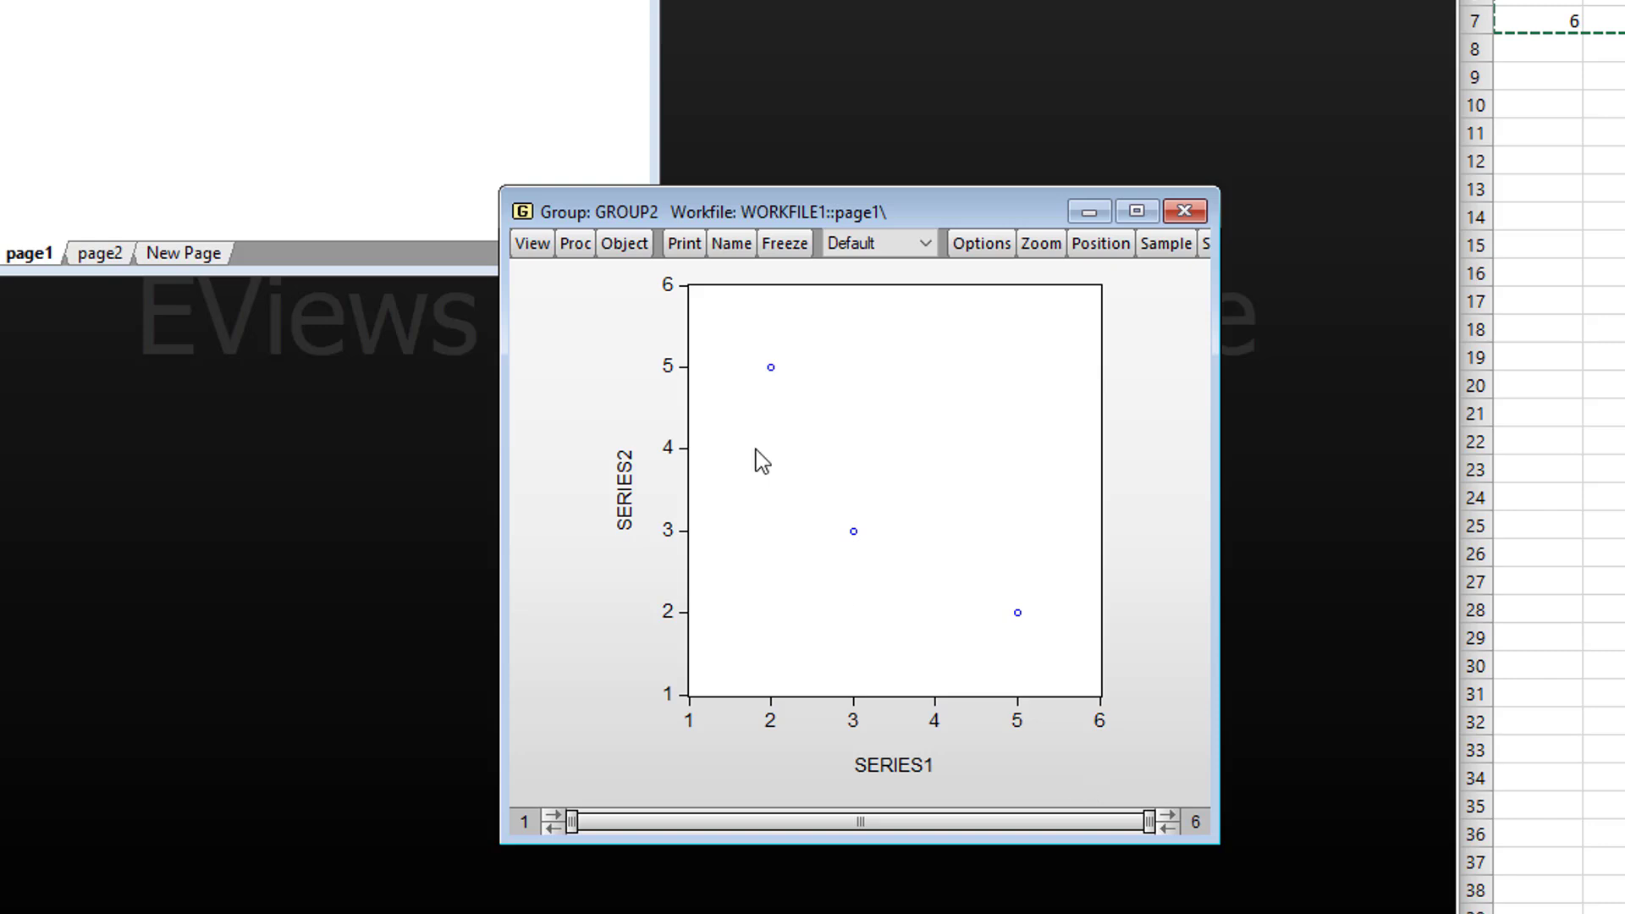
# - Change group2's graph to the basic Line & Symbol type
pyautogui.click(531, 244)
pyautogui.click(574, 369)
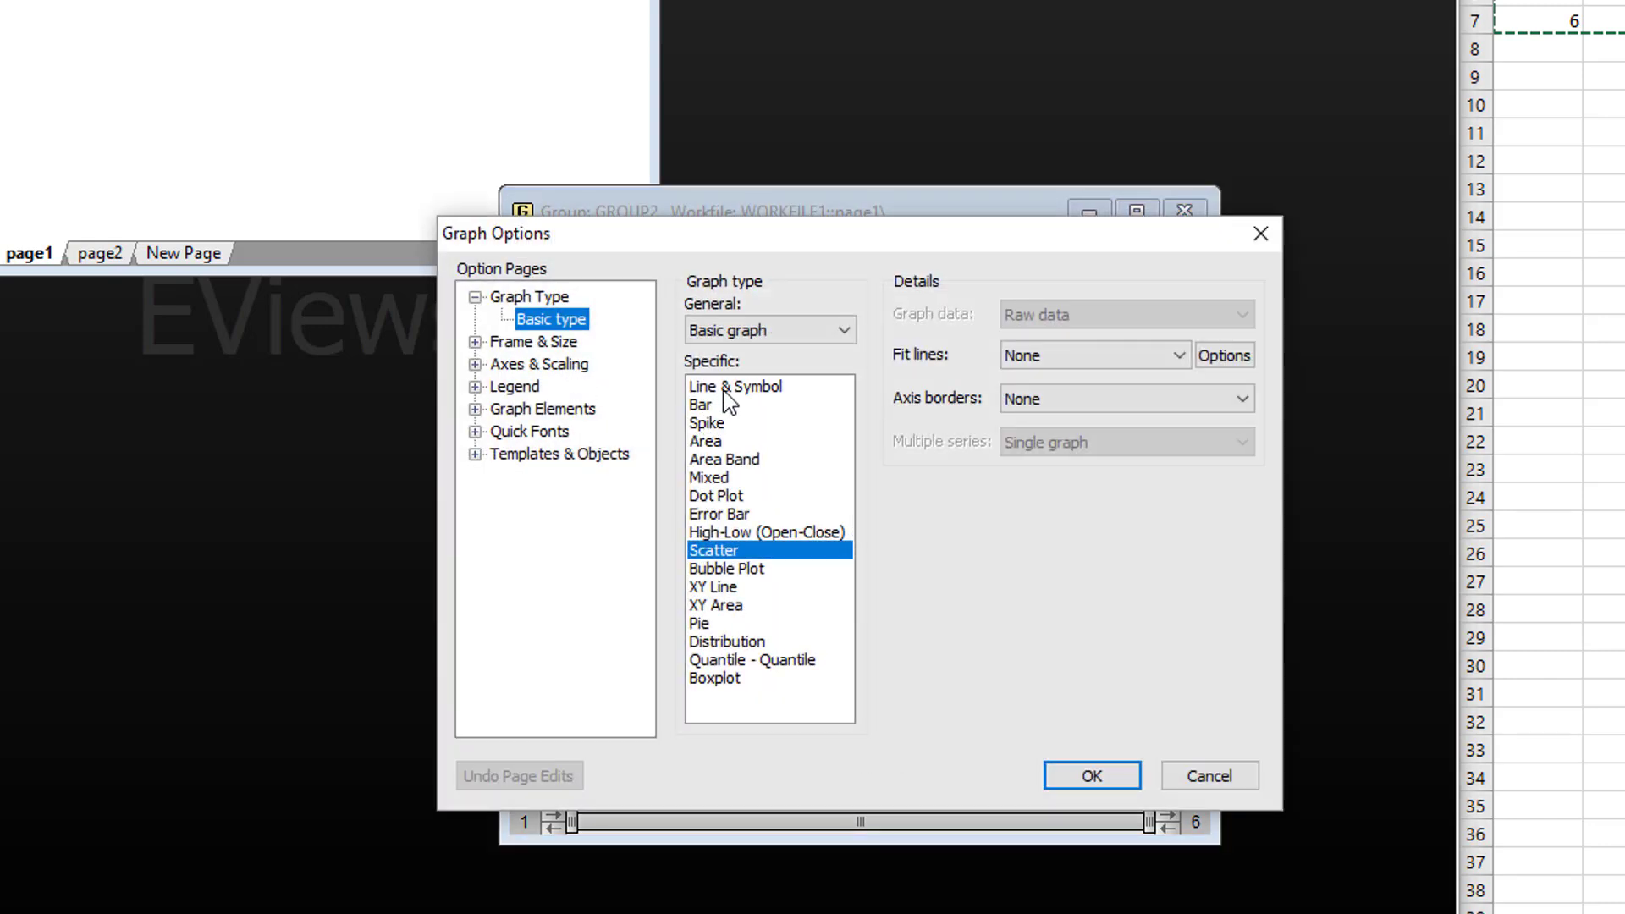
pyautogui.click(730, 388)
pyautogui.click(1117, 777)
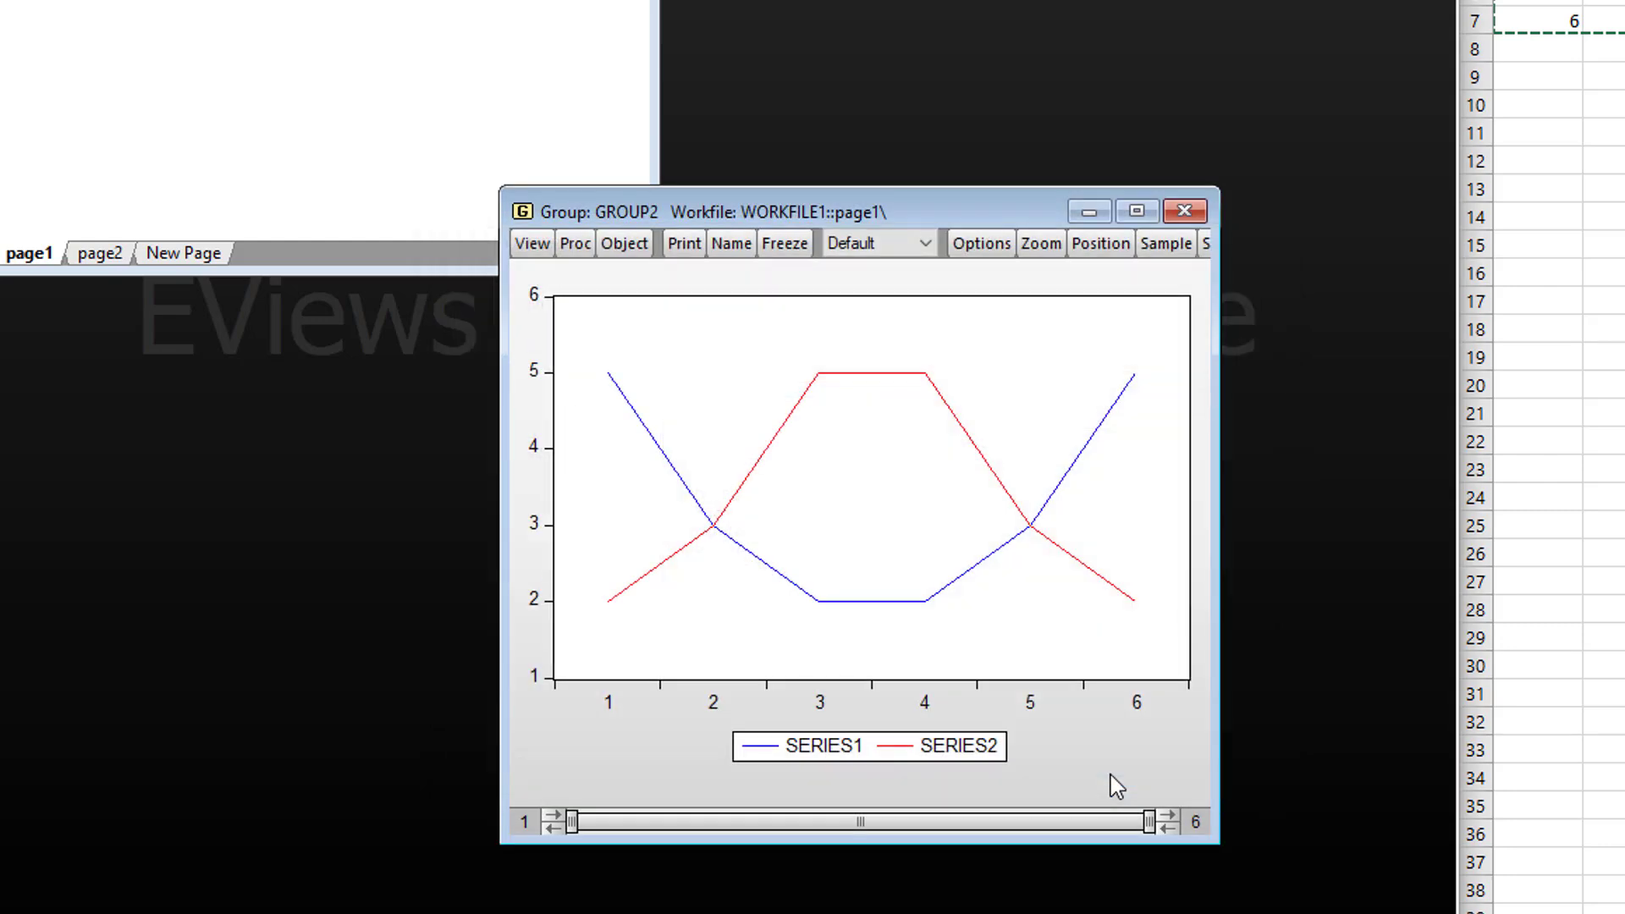
# - Run an ordinary covariance analysis on group2 with spreadsheet layout, using the balanced sample 1 6
pyautogui.click(528, 247)
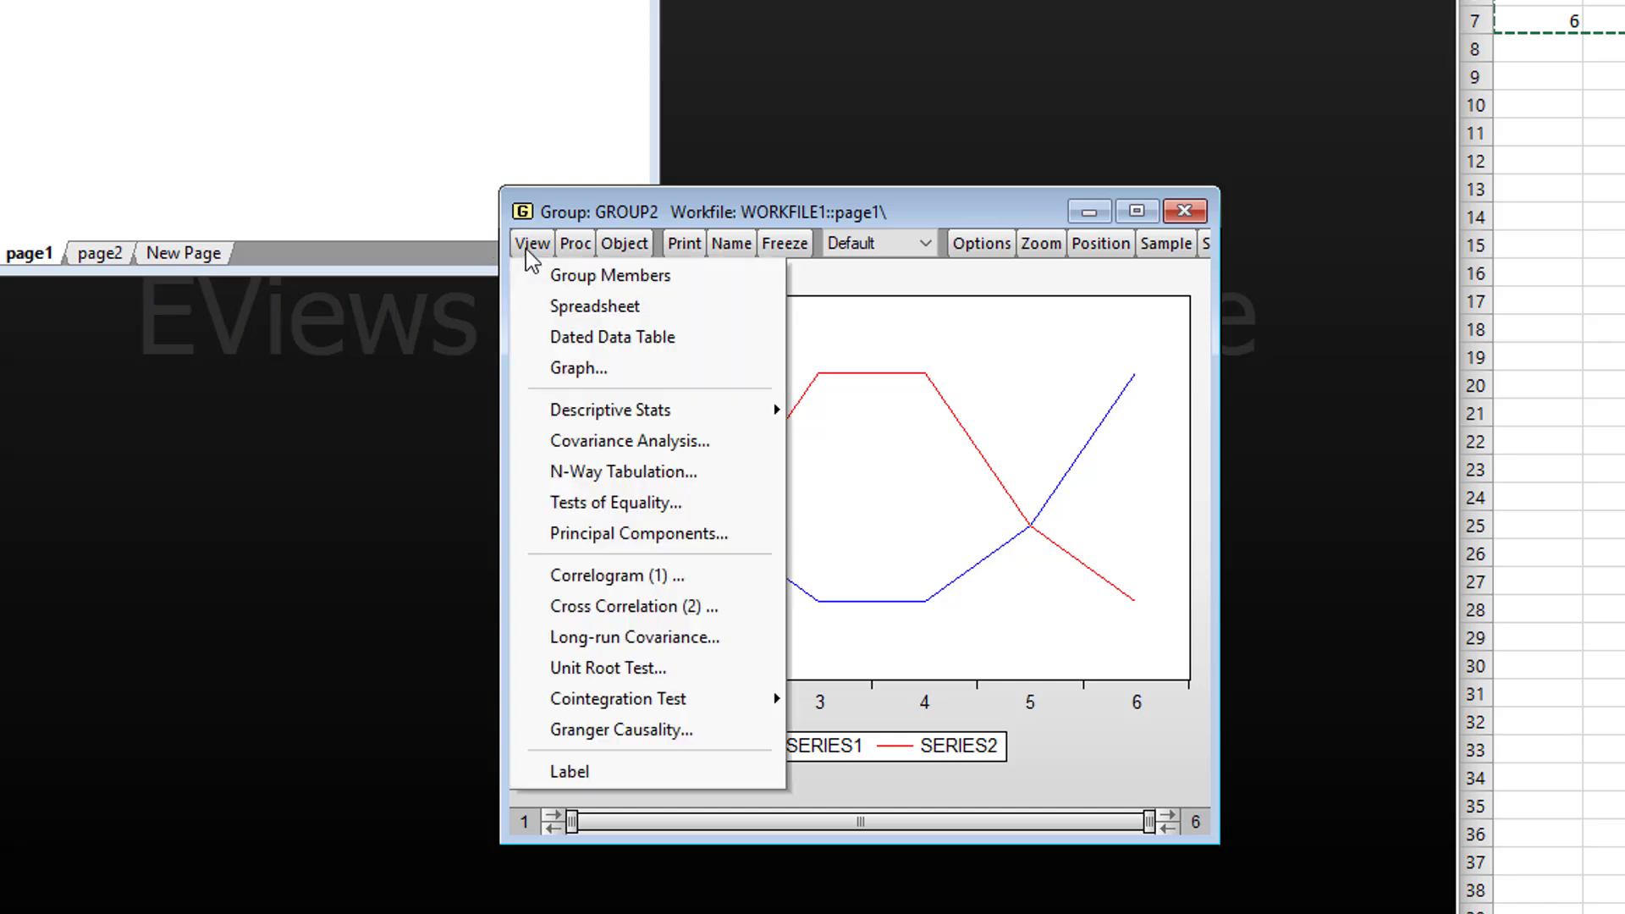
pyautogui.click(623, 442)
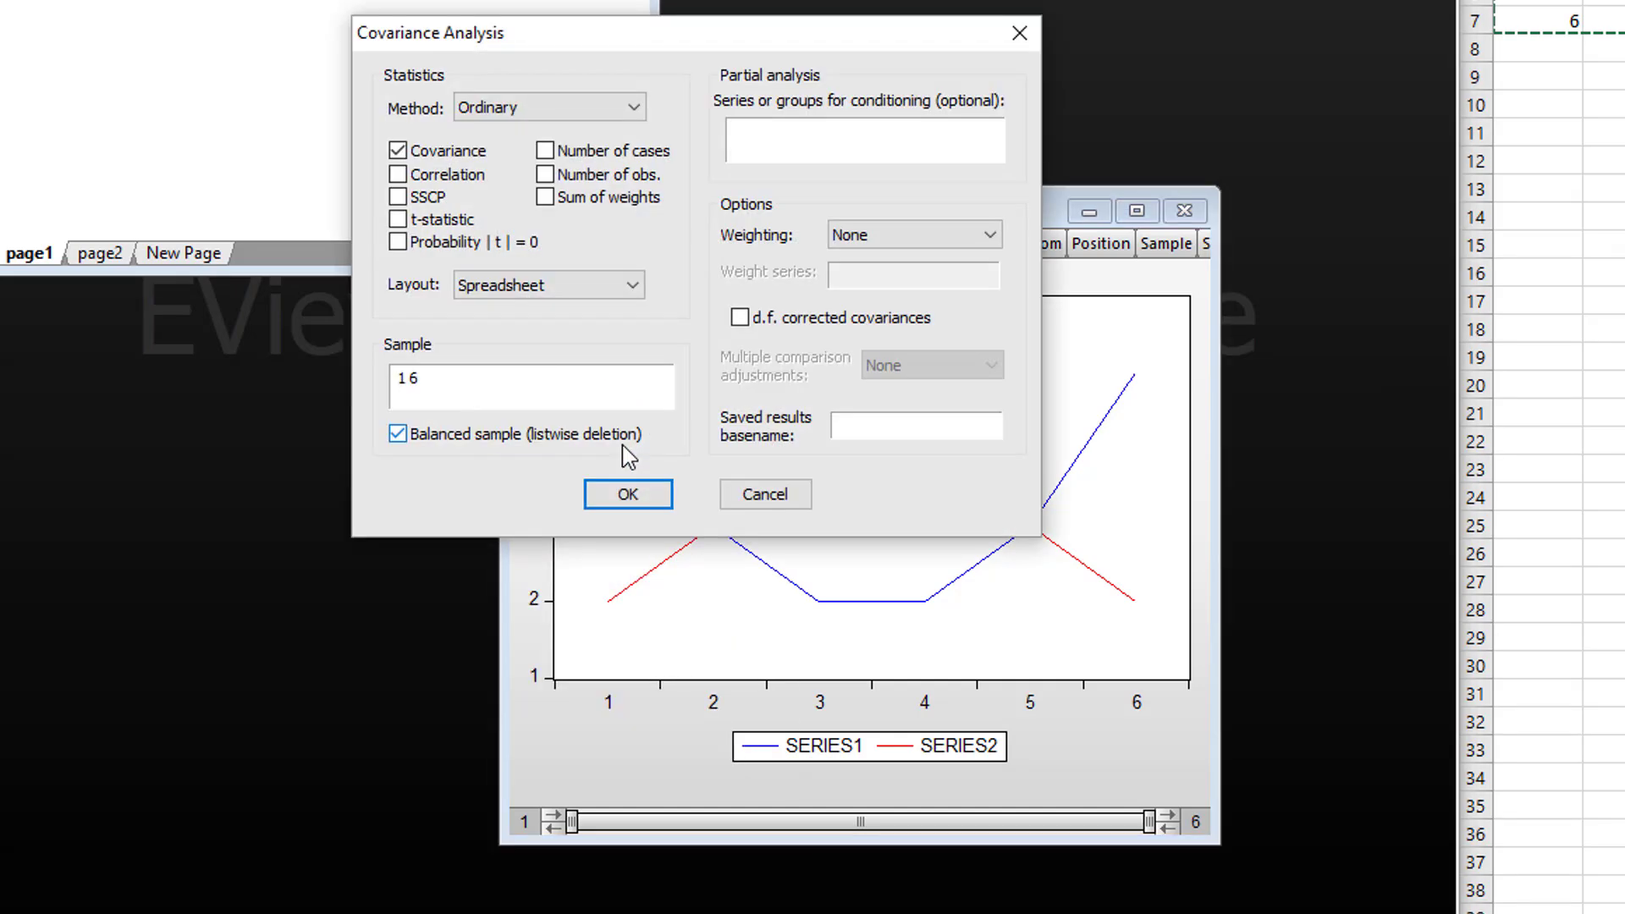
pyautogui.click(638, 499)
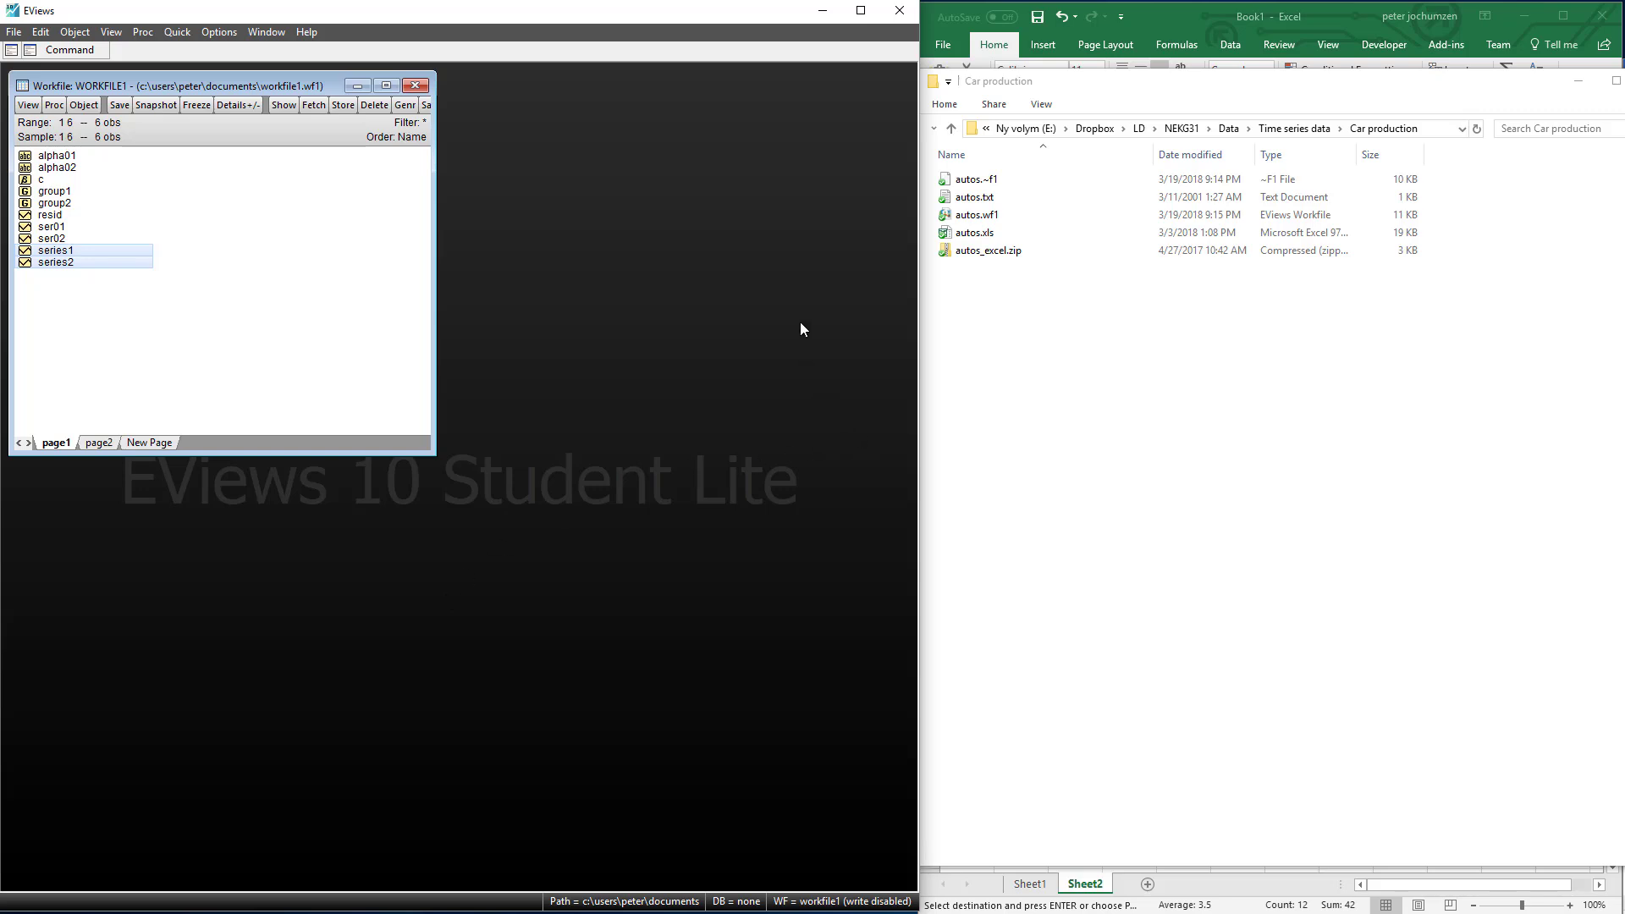
# - Start importing autos.xls from the Car production folder into EViews, and review all four import wizard steps before returning to the first
pyautogui.moveTo(974, 232); pyautogui.dragTo(688, 309)
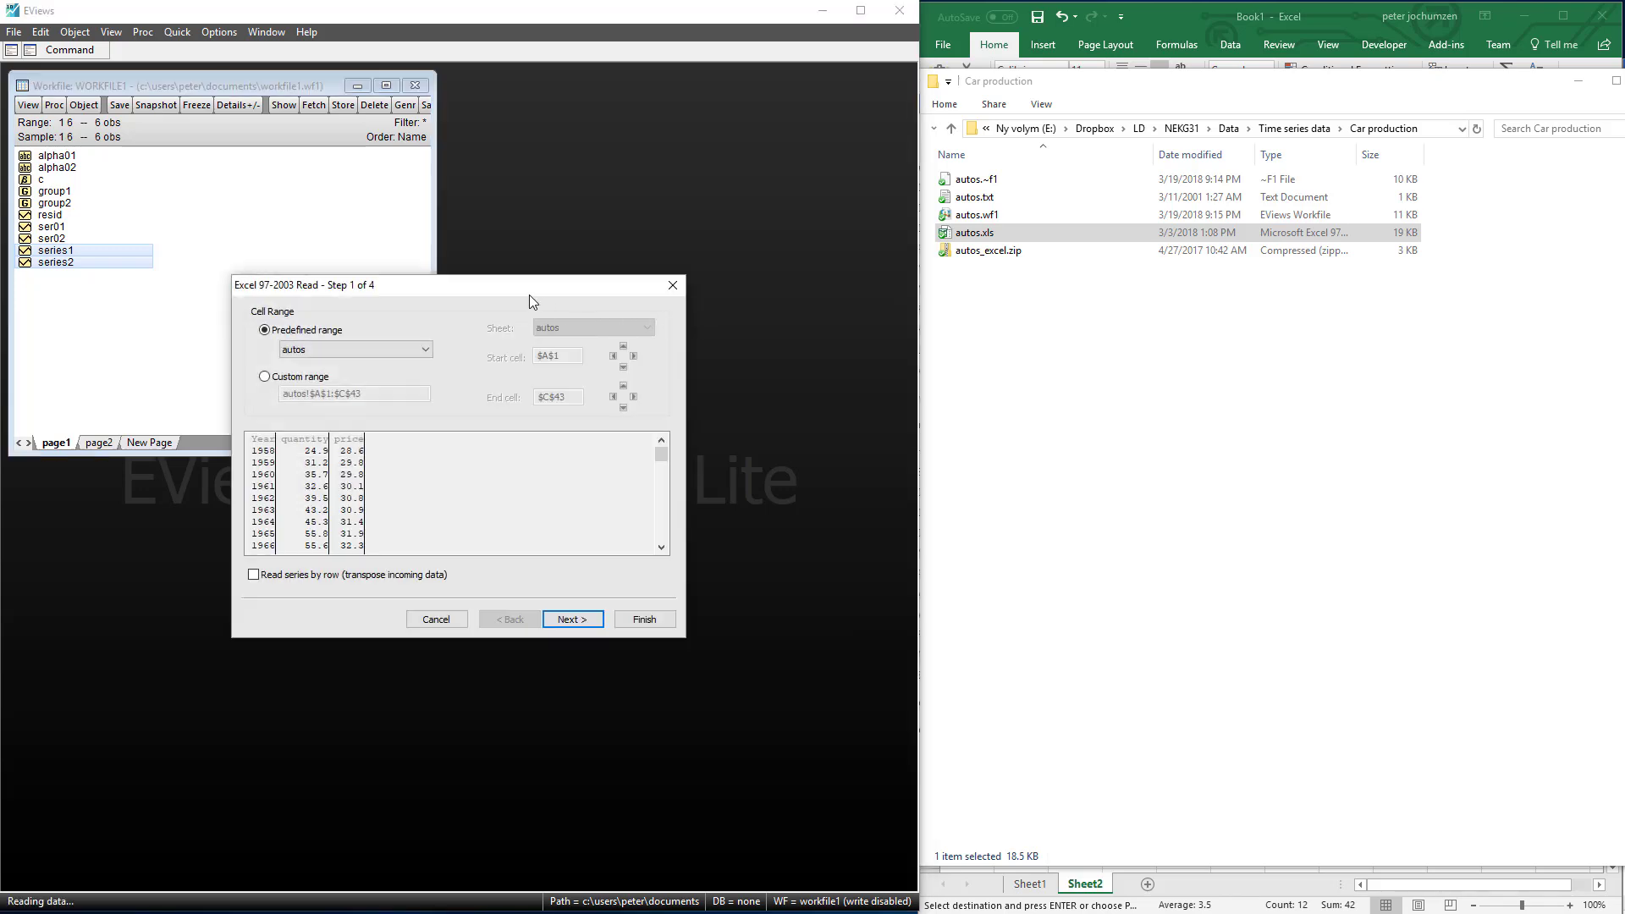
pyautogui.click(571, 620)
pyautogui.click(573, 625)
pyautogui.click(572, 621)
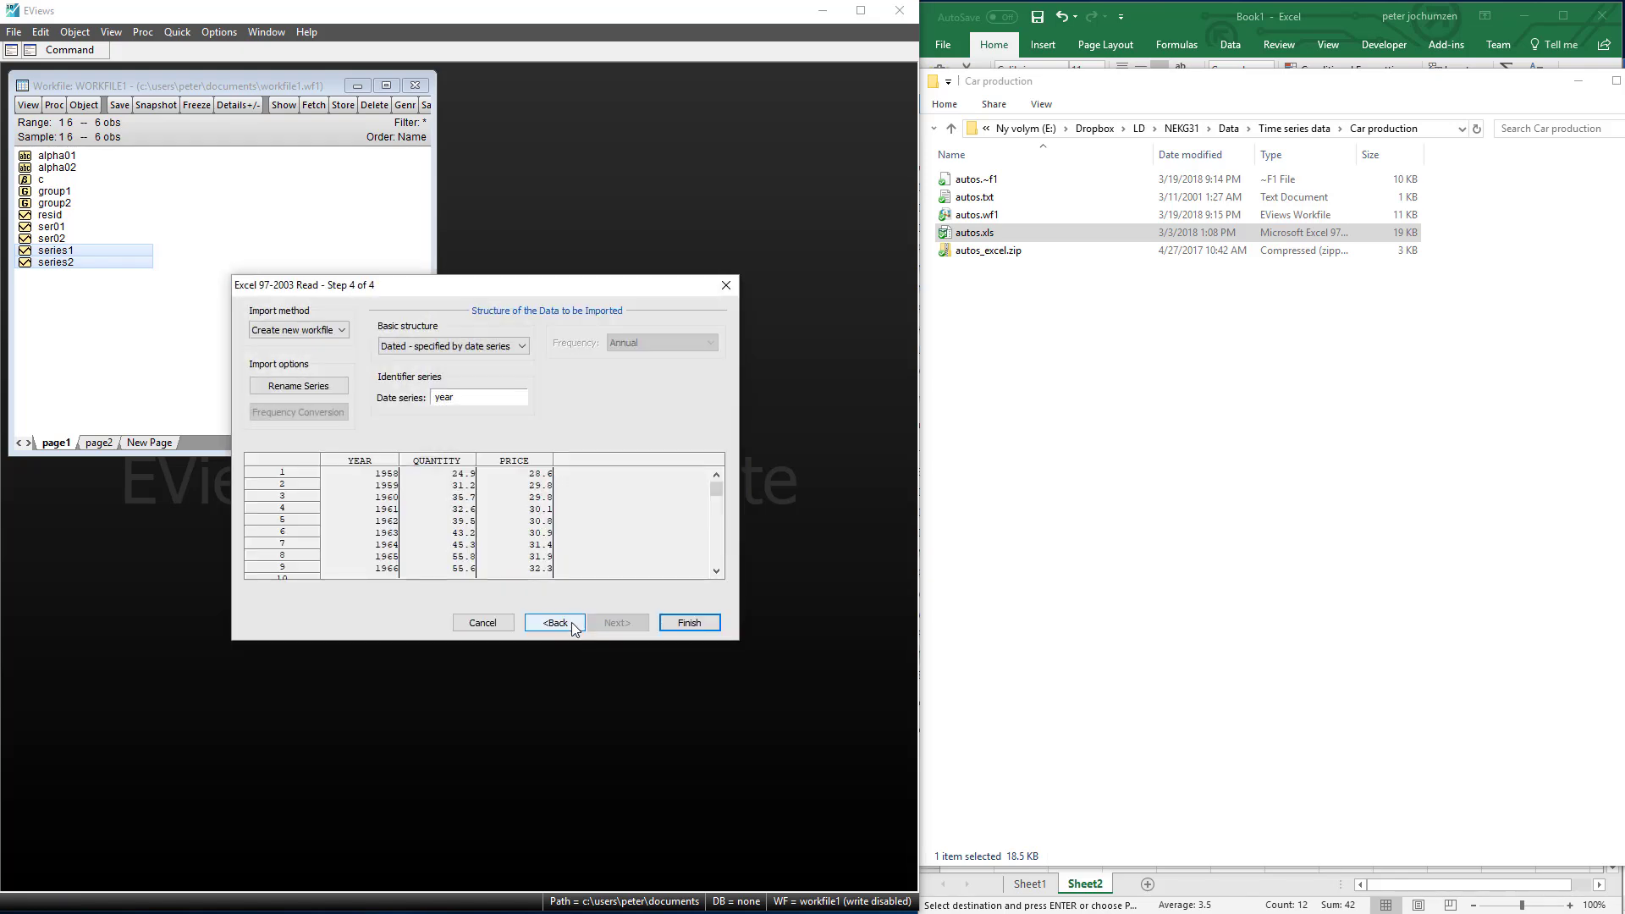
pyautogui.click(555, 622)
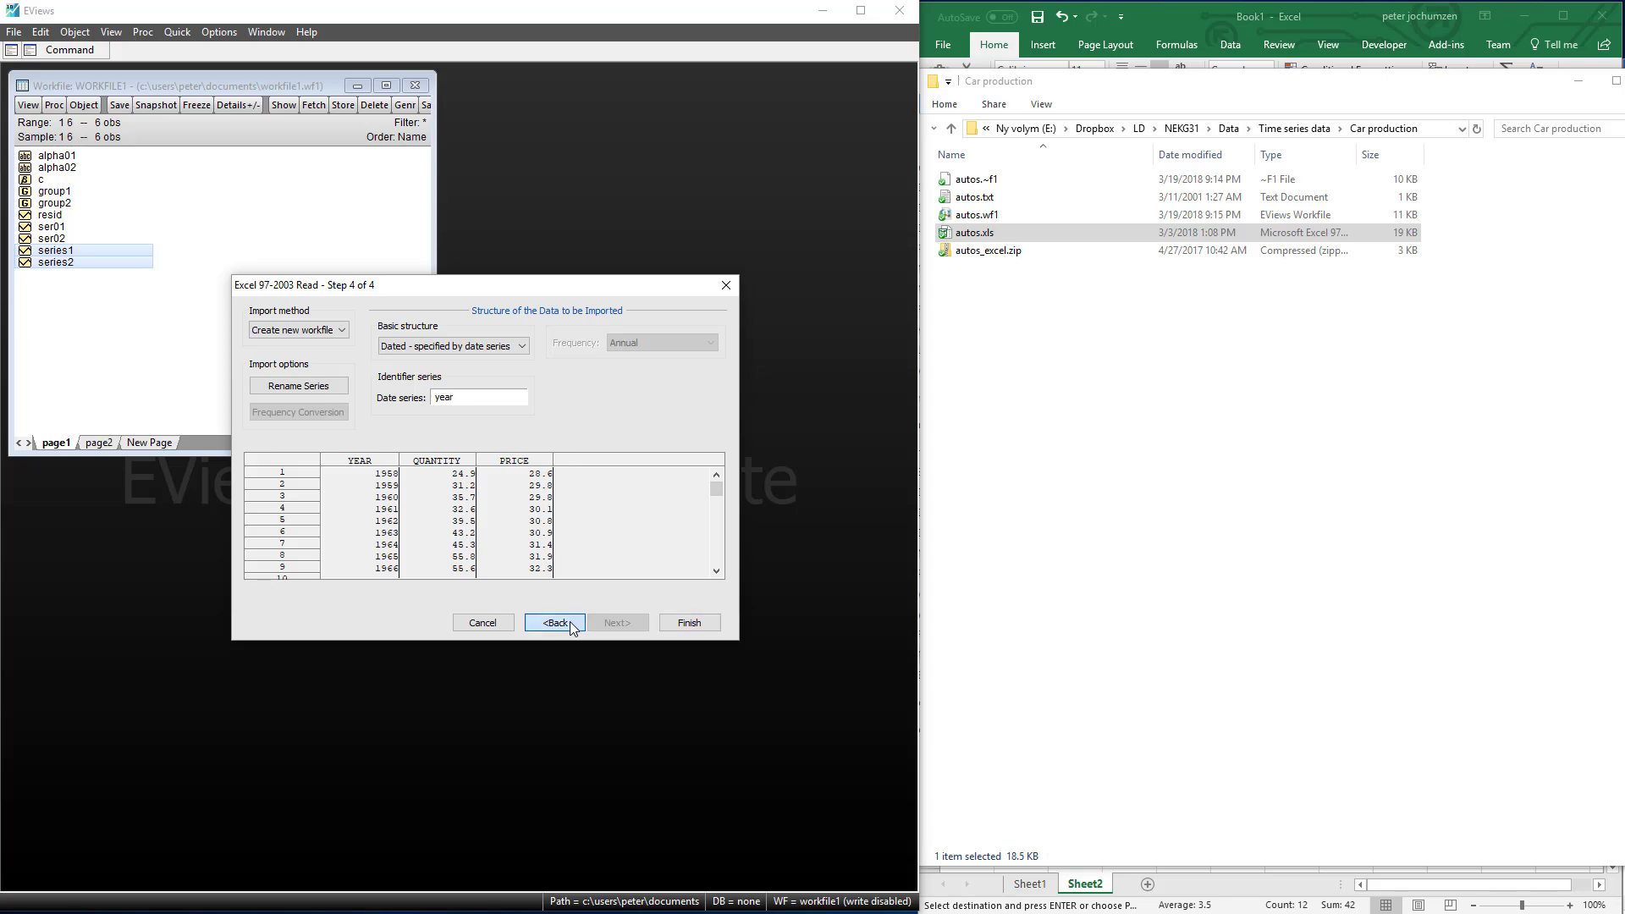
pyautogui.click(570, 622)
pyautogui.click(570, 623)
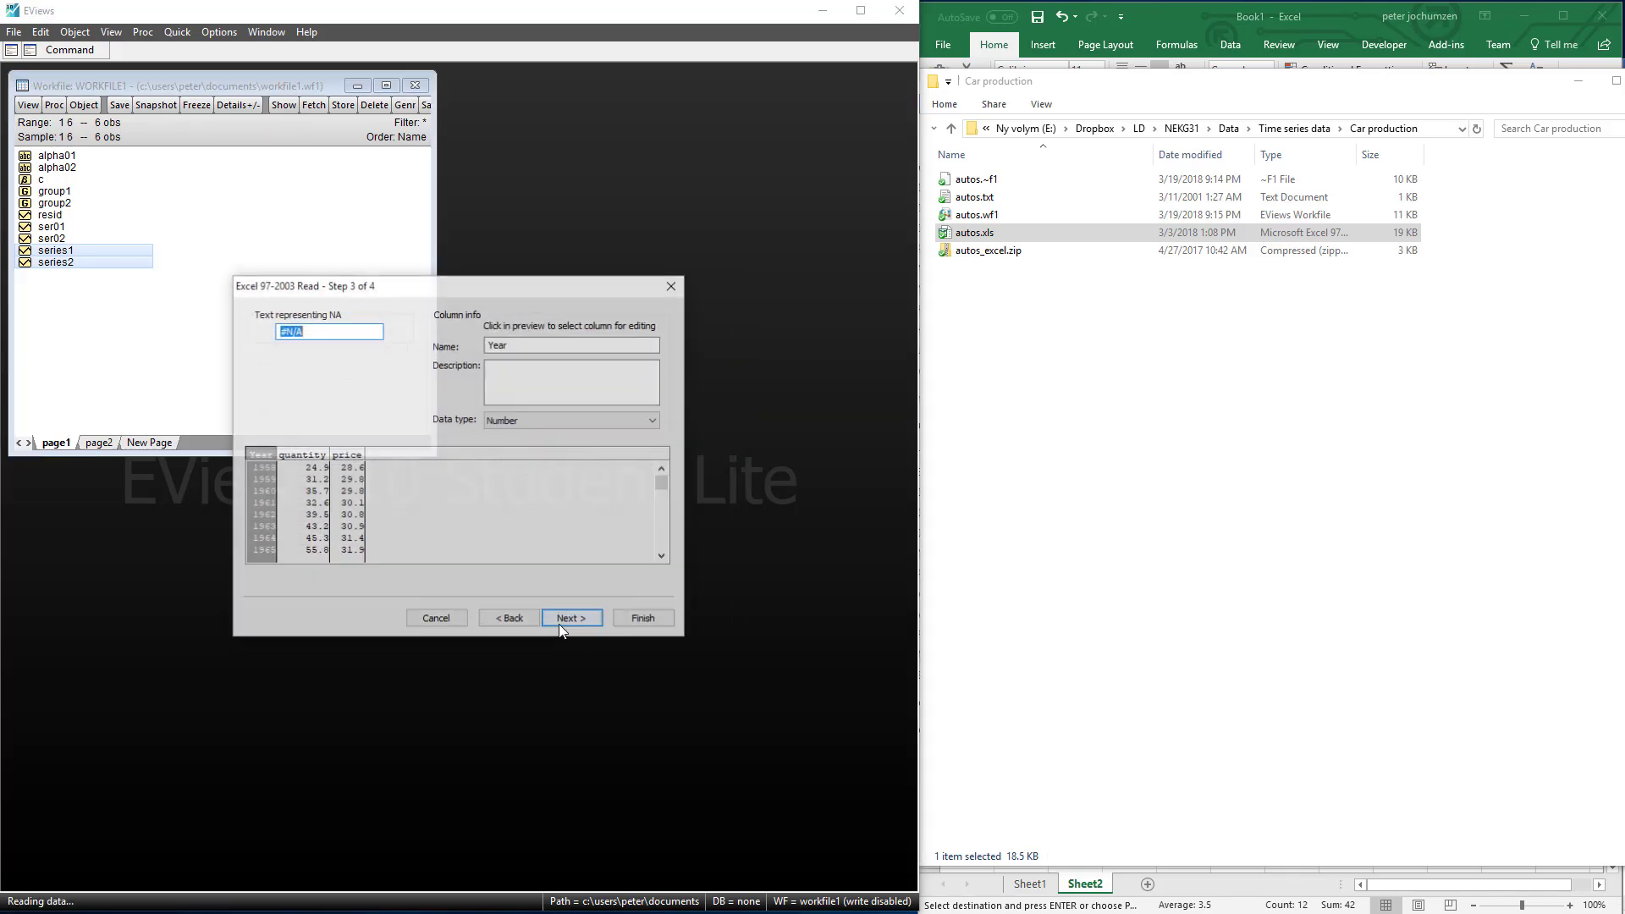
pyautogui.click(516, 620)
pyautogui.click(520, 618)
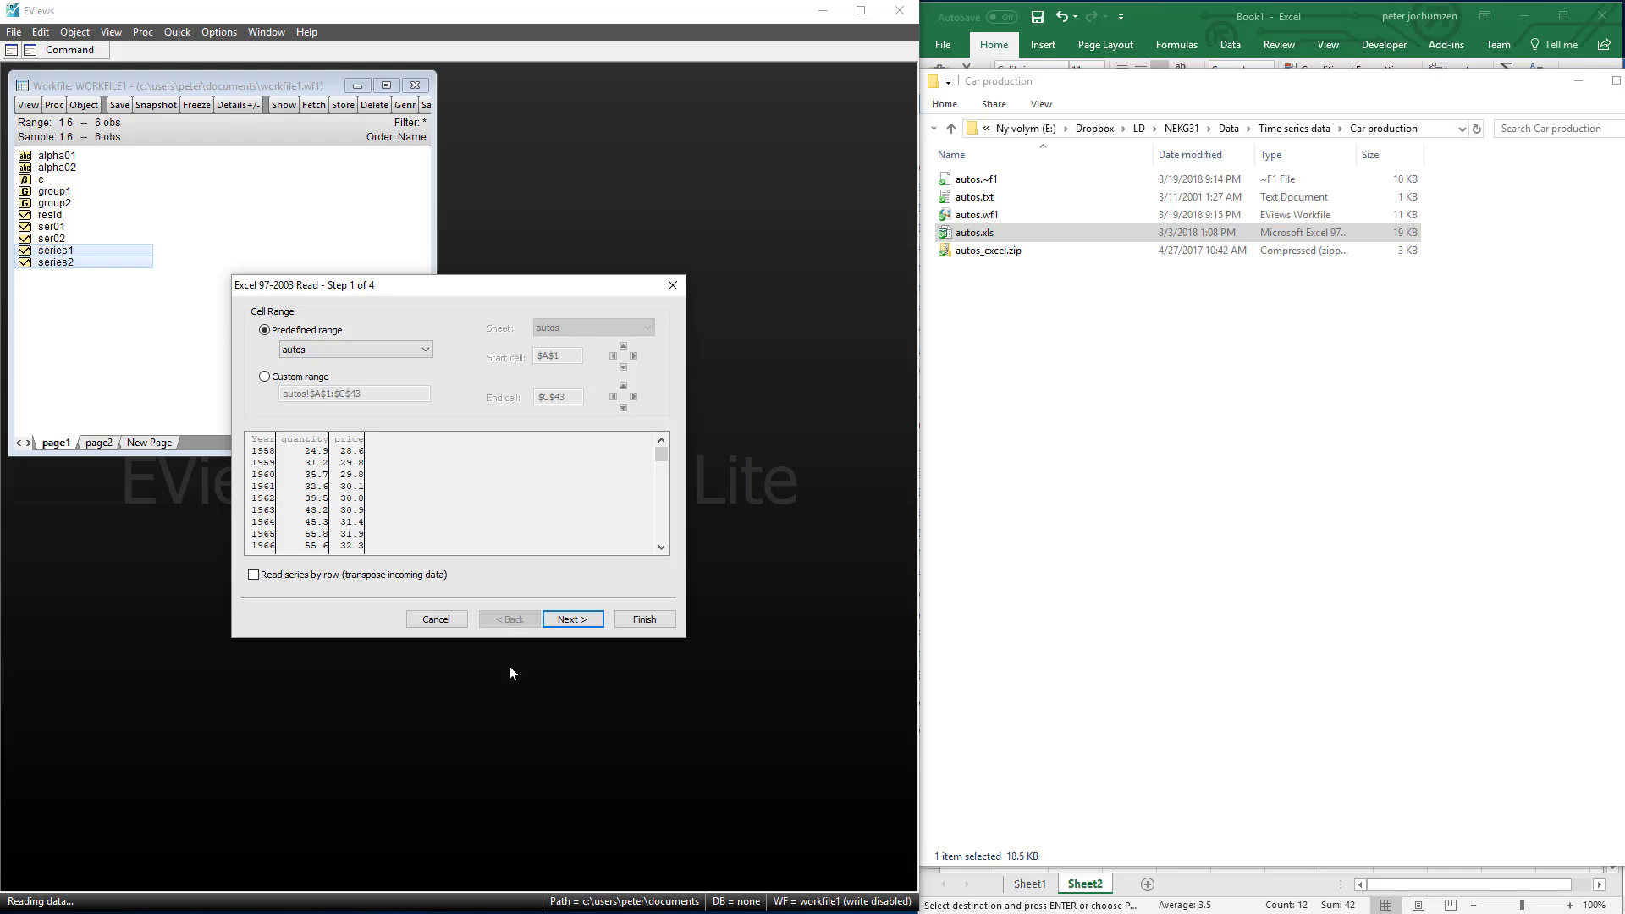
# - Finish the autos.xls import with the default settings, without linking to the external source, and open the imported price series
pyautogui.click(639, 621)
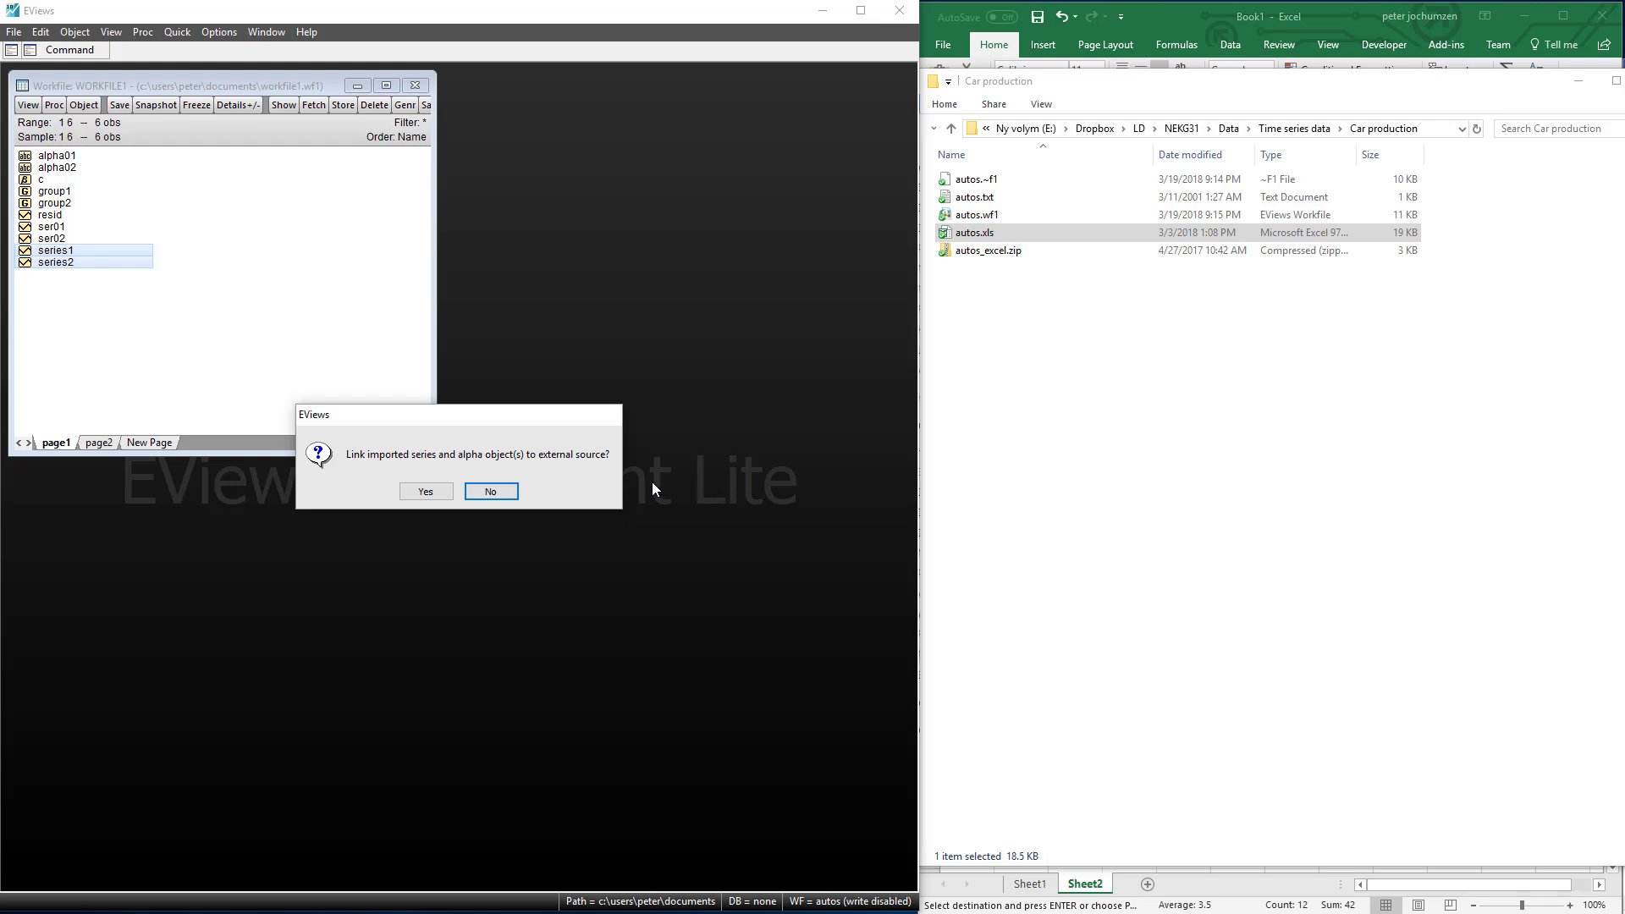
pyautogui.click(499, 495)
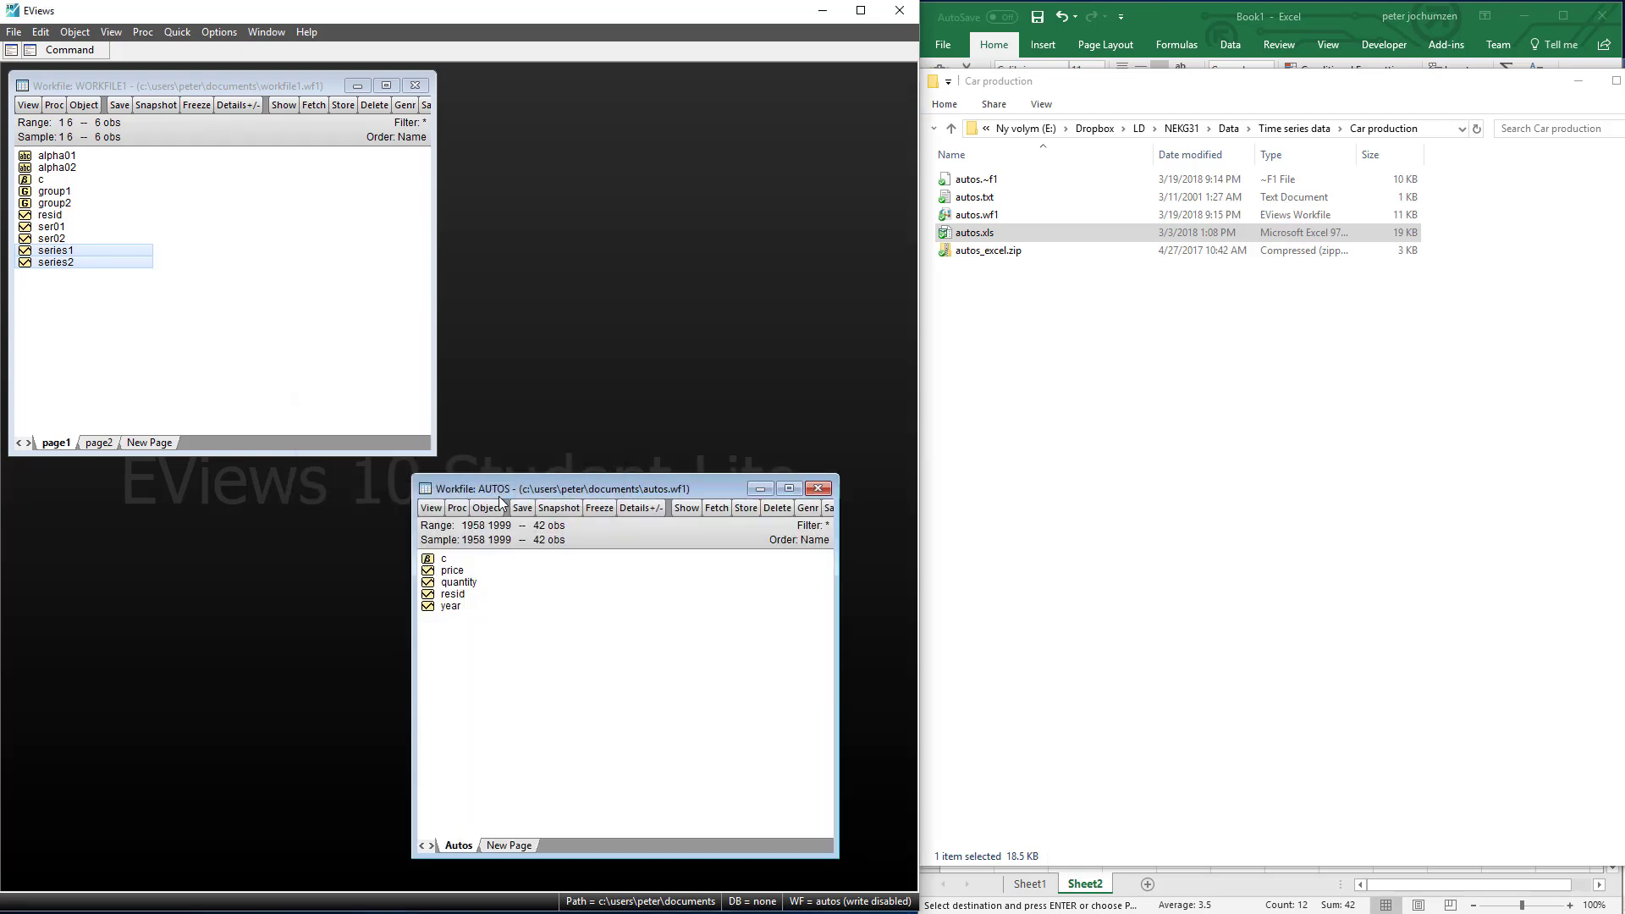
pyautogui.doubleClick(453, 572)
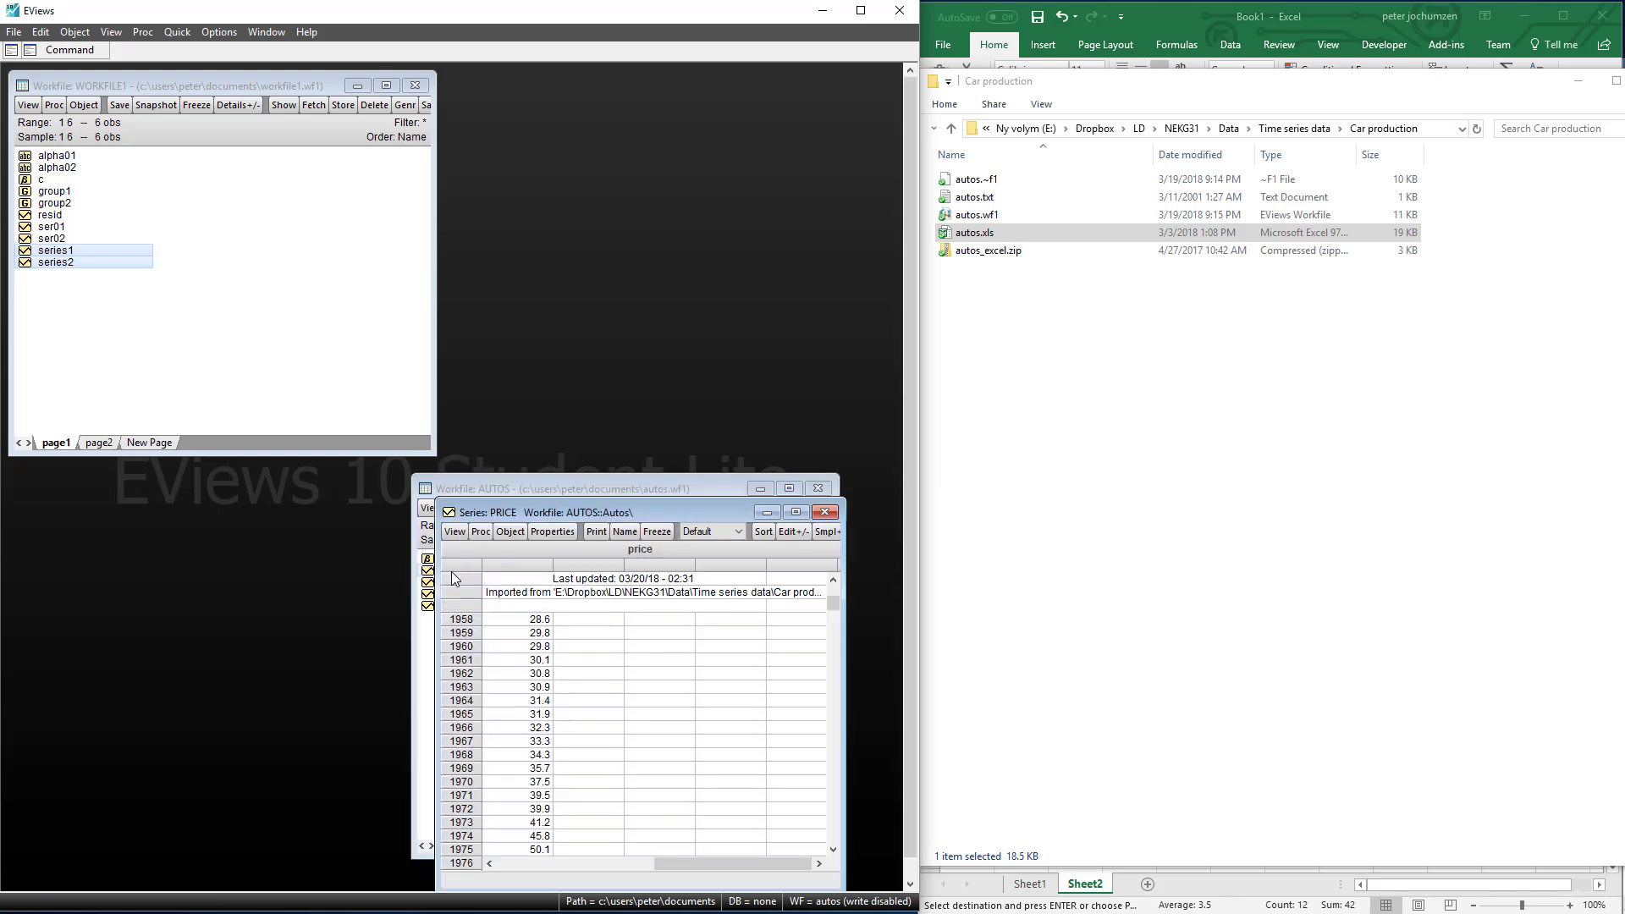